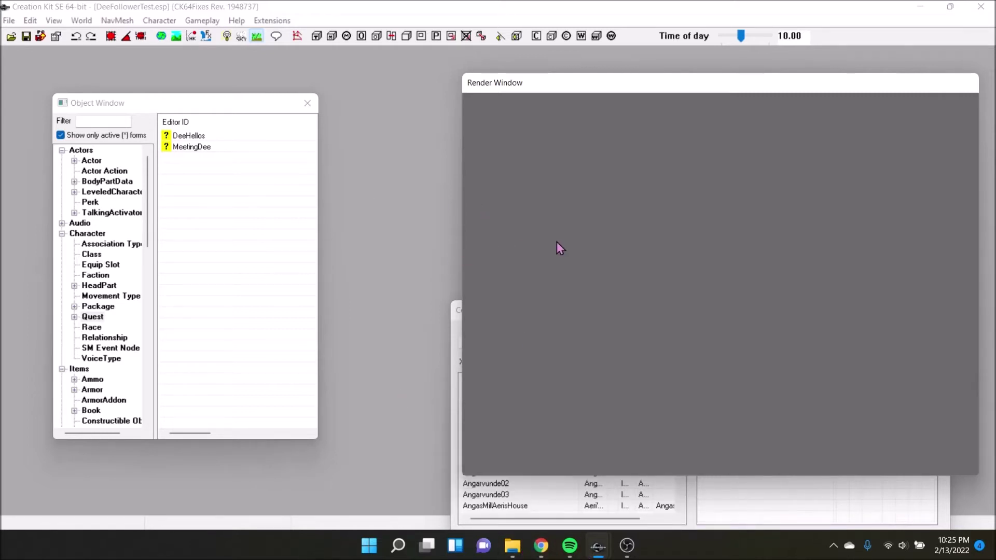
- Open the MeetingDee quest editor and switch to its Quest Stages
click(216, 148)
double_click(217, 147)
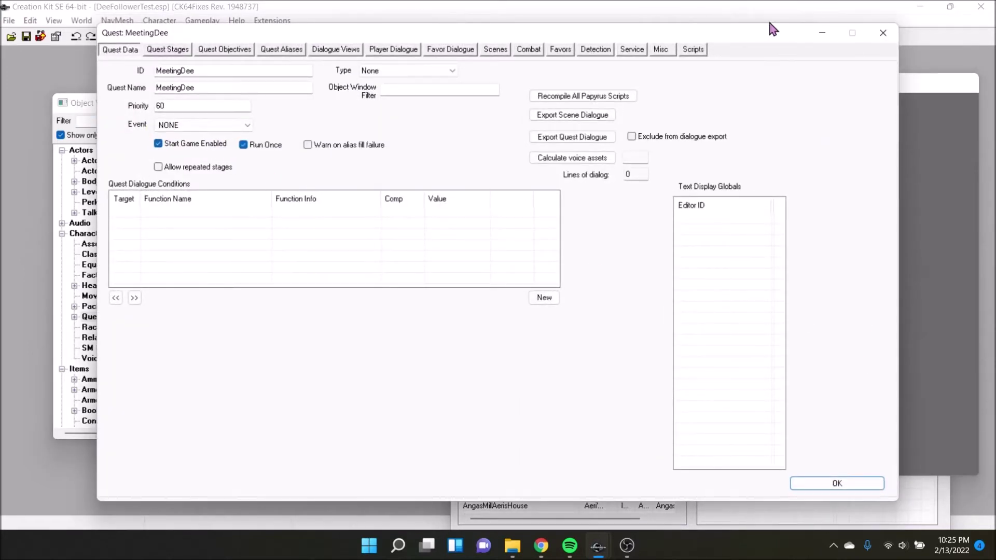
drag(730, 34, 783, 31)
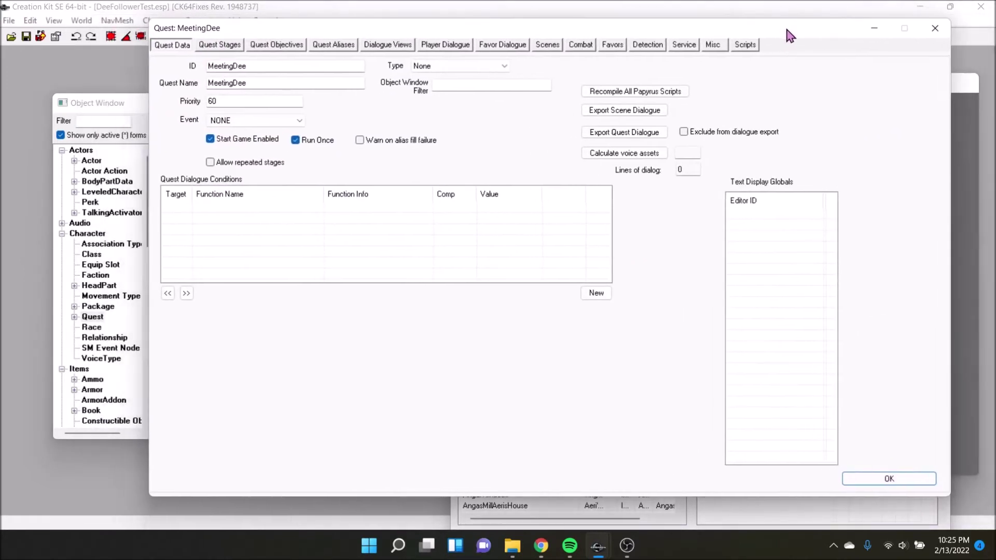
drag(135, 103, 69, 60)
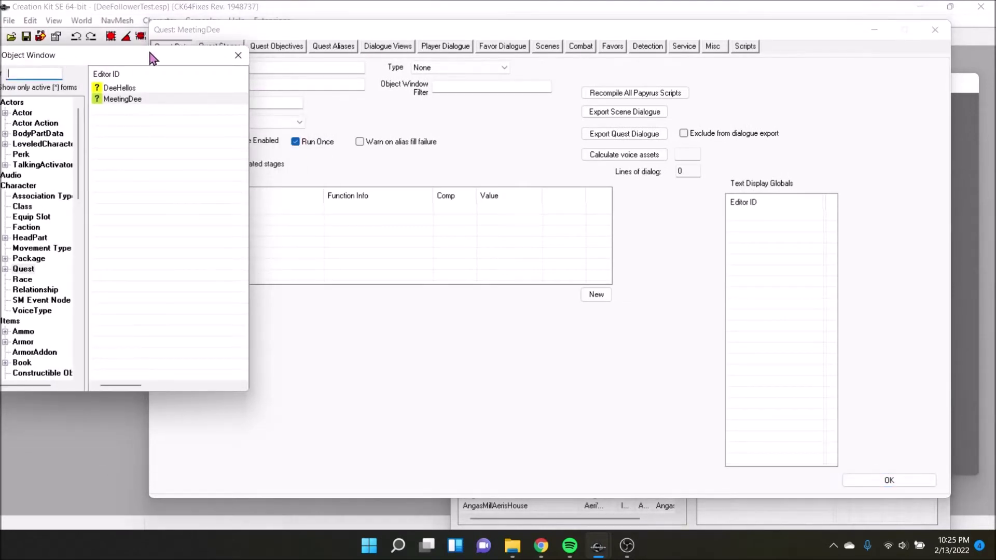
click(237, 31)
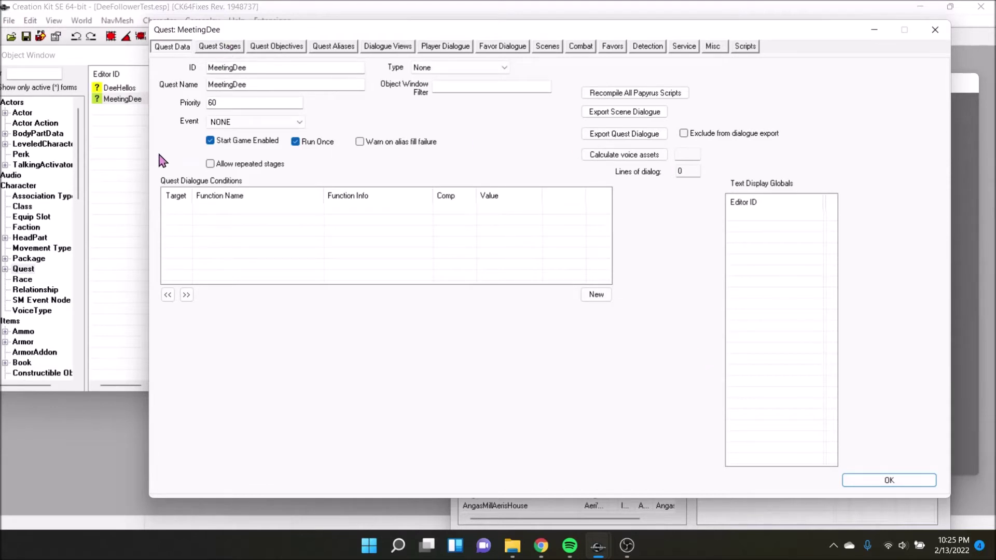
click(233, 50)
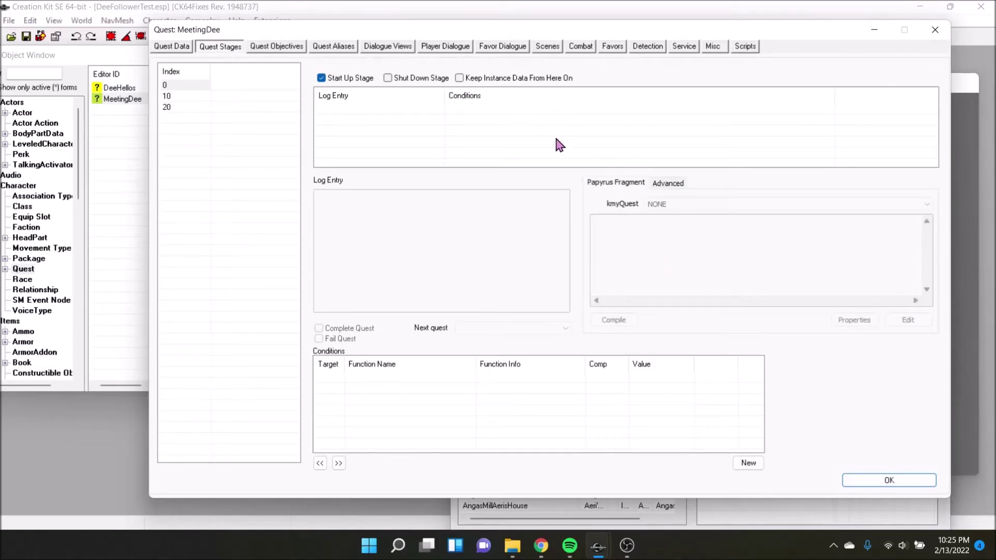
- Add a new log entry to stage 20 and tick Complete Quest
click(182, 107)
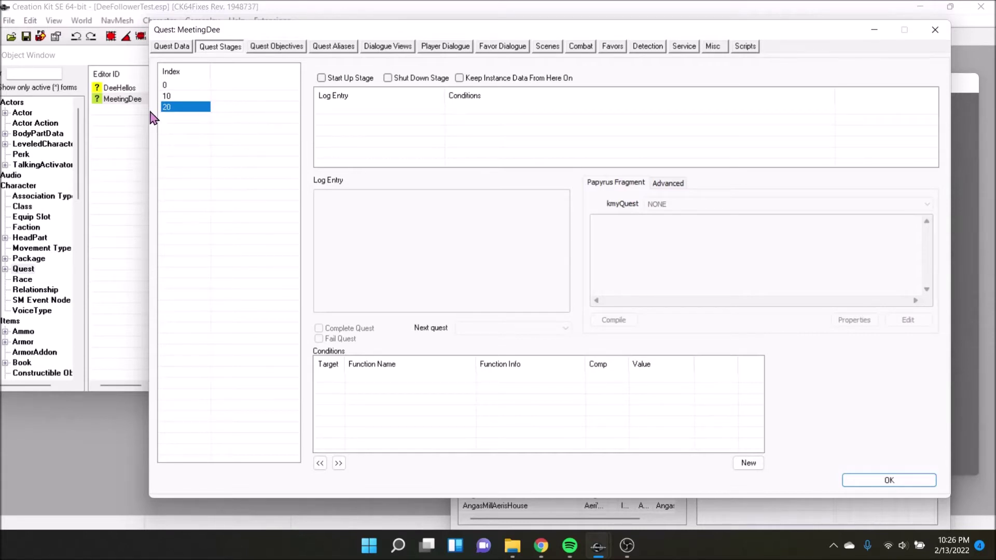
right_click(372, 123)
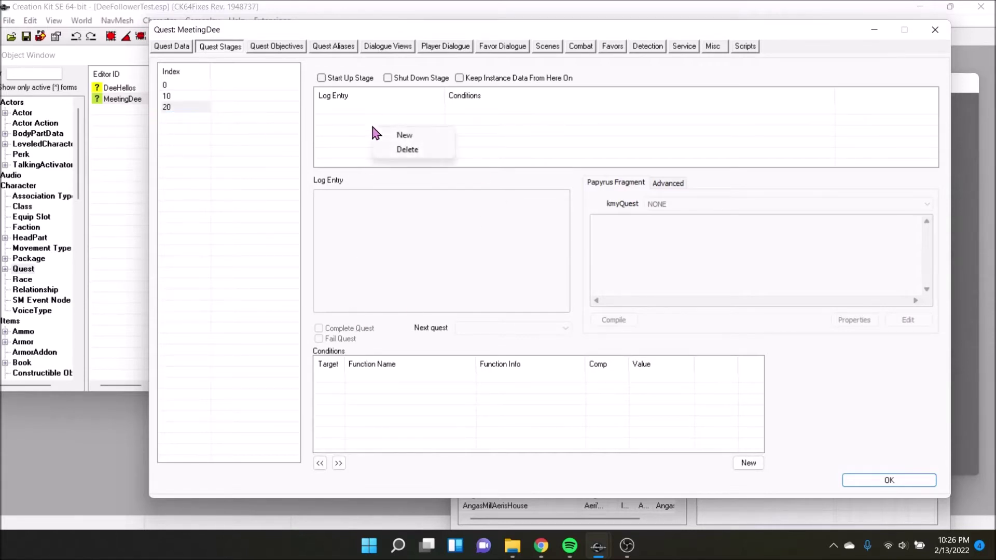
click(358, 130)
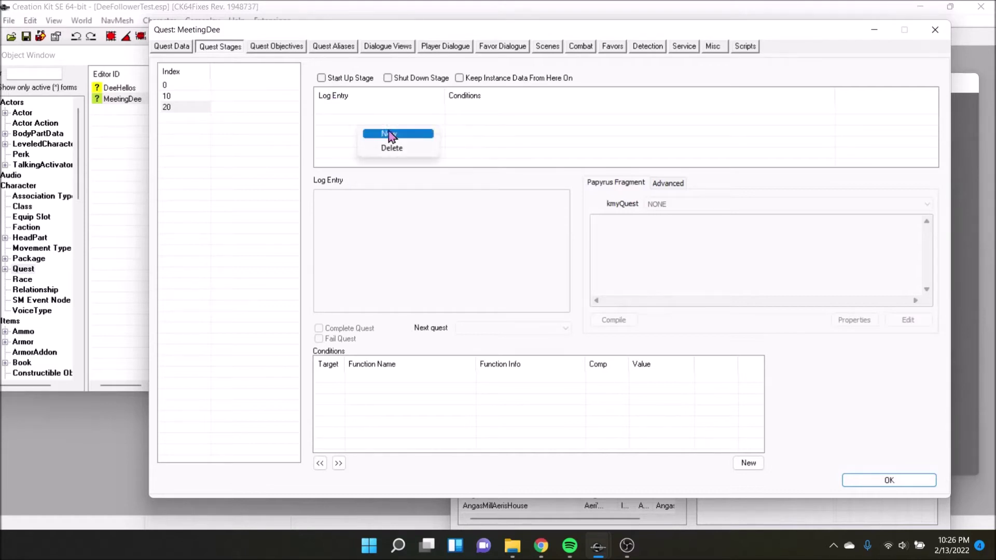
click(404, 134)
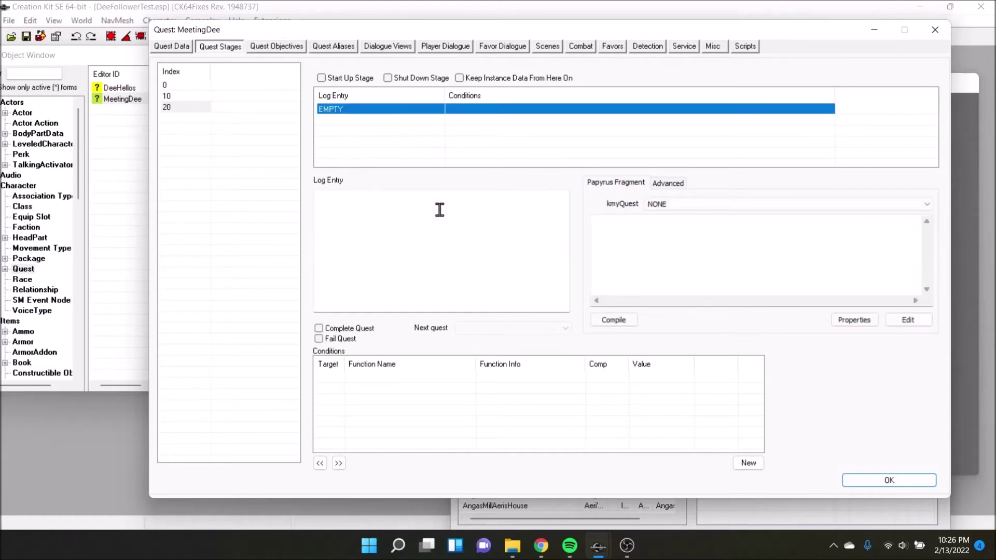
click(451, 133)
click(354, 111)
click(653, 248)
click(352, 237)
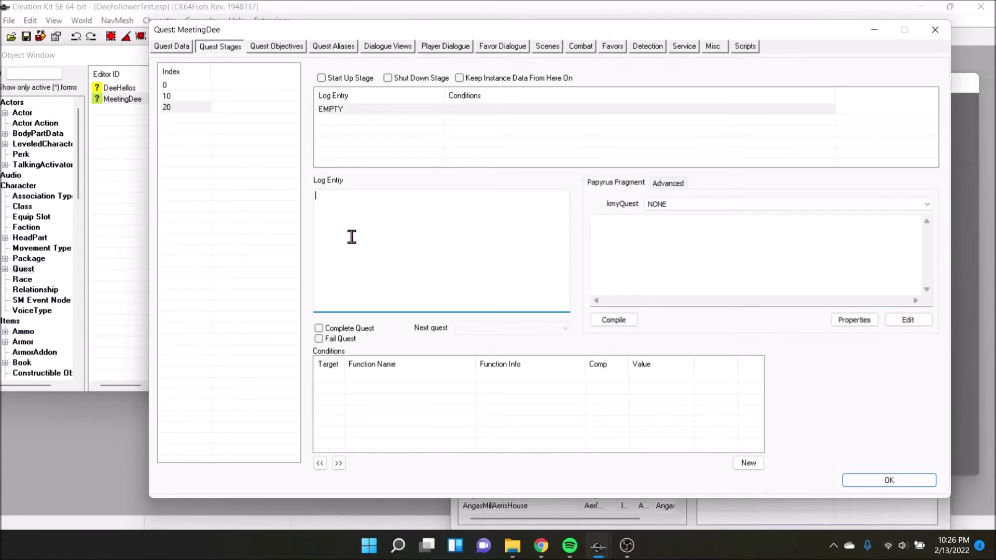
click(361, 332)
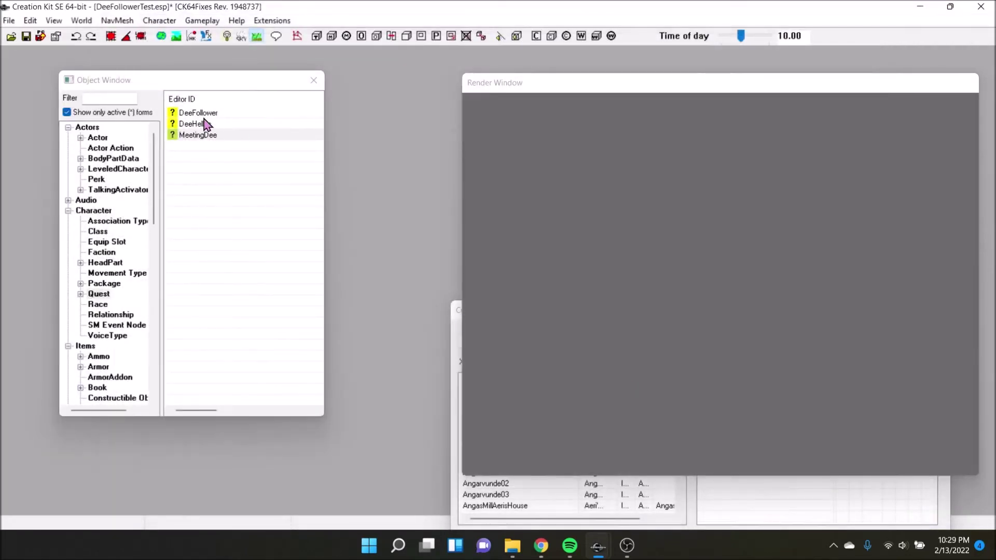
- Open DeeFollower and add a GetQuestCompleted dialogue condition
double_click(198, 113)
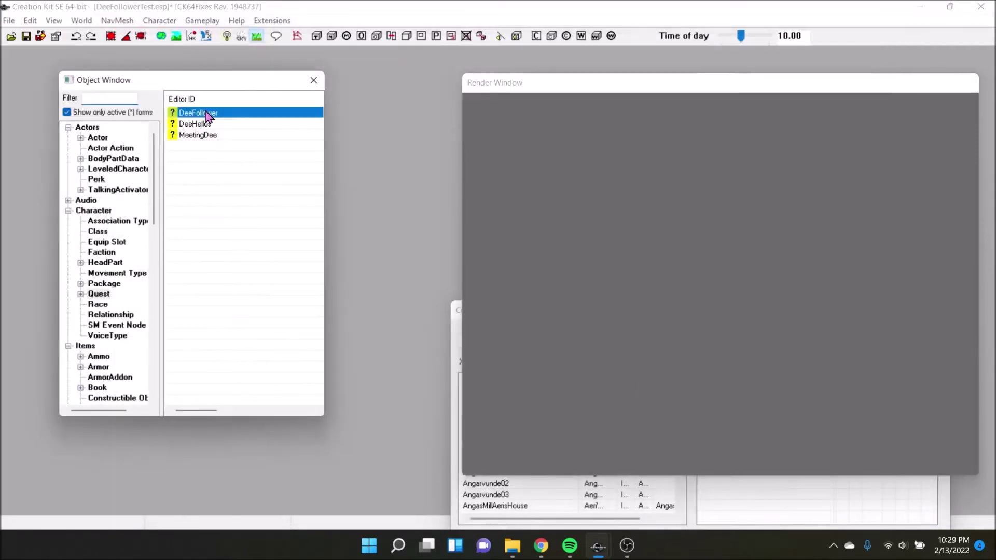
click(136, 50)
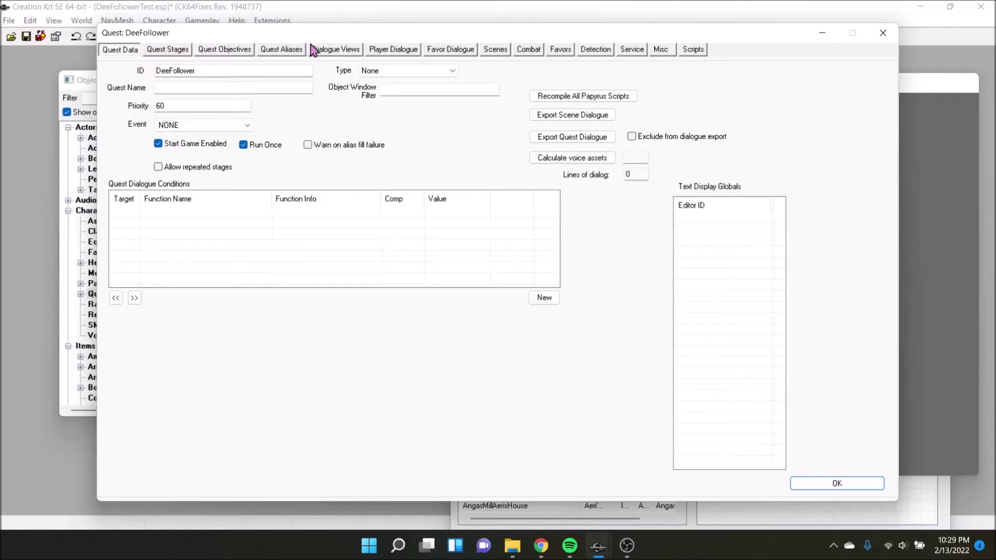
drag(316, 38, 451, 34)
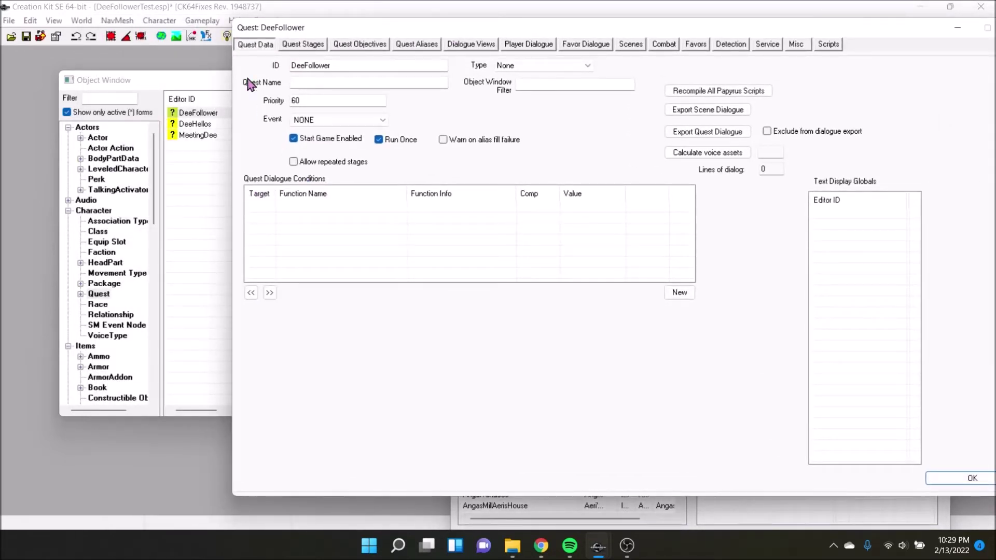
right_click(303, 223)
click(337, 230)
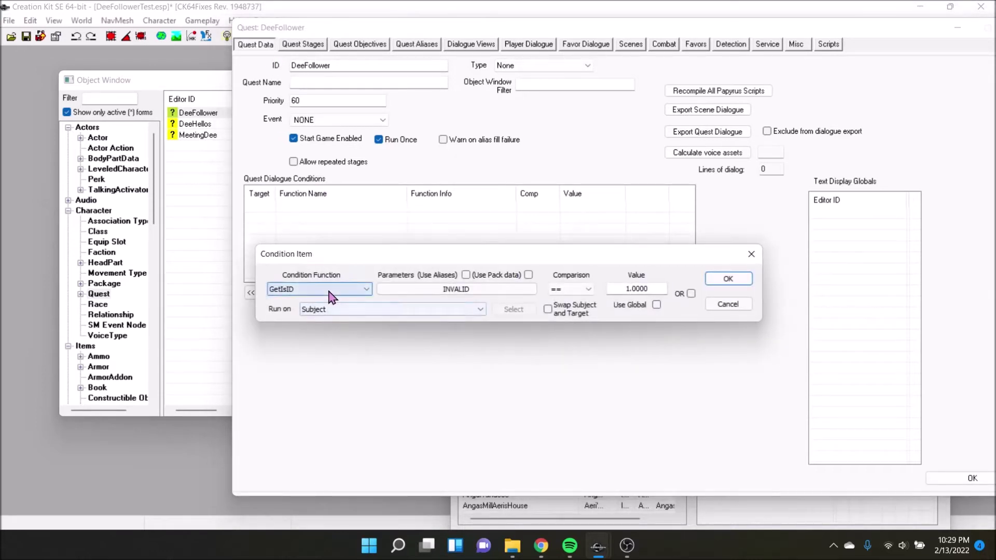
click(328, 290)
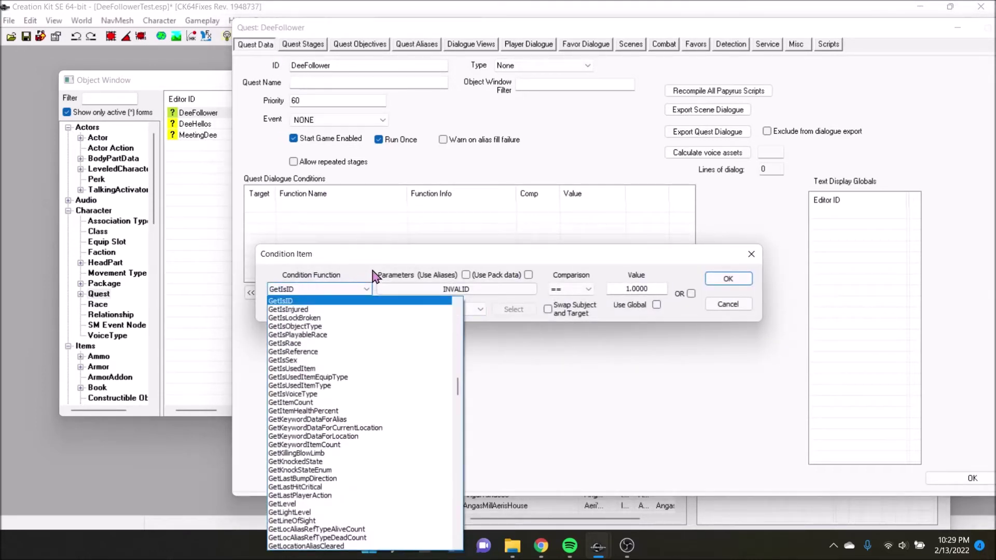
text(getagetq)
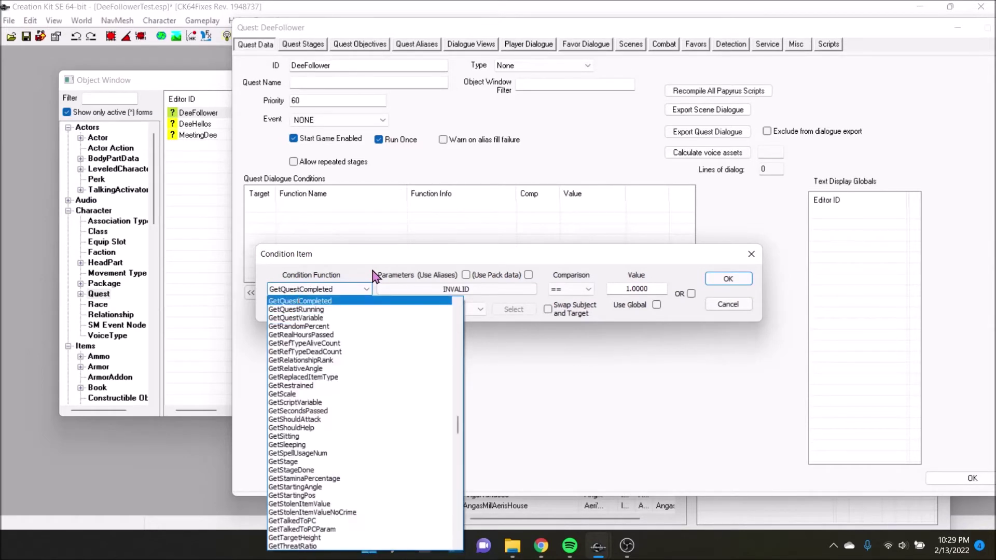
click(312, 295)
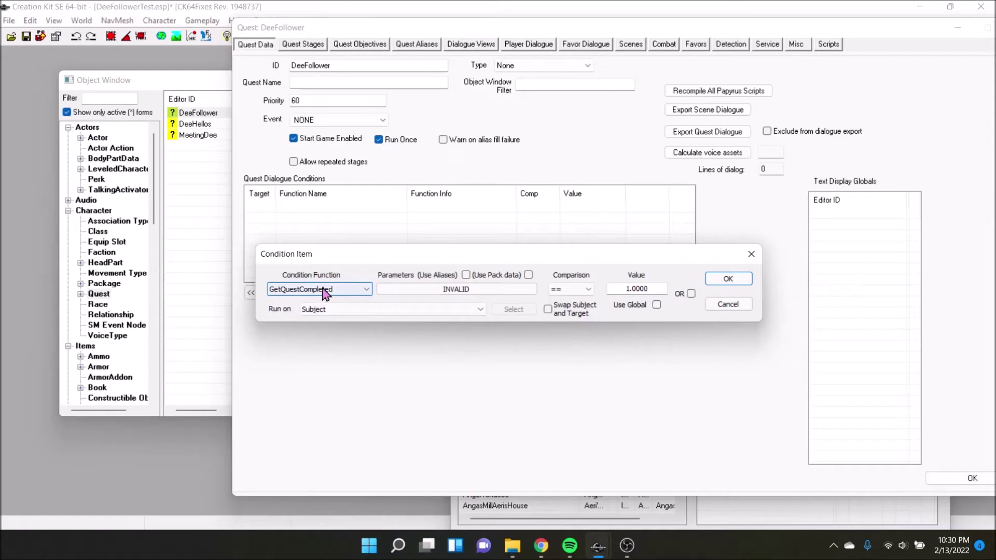
- Set the condition's quest parameter to MeetingDee
click(436, 294)
click(400, 334)
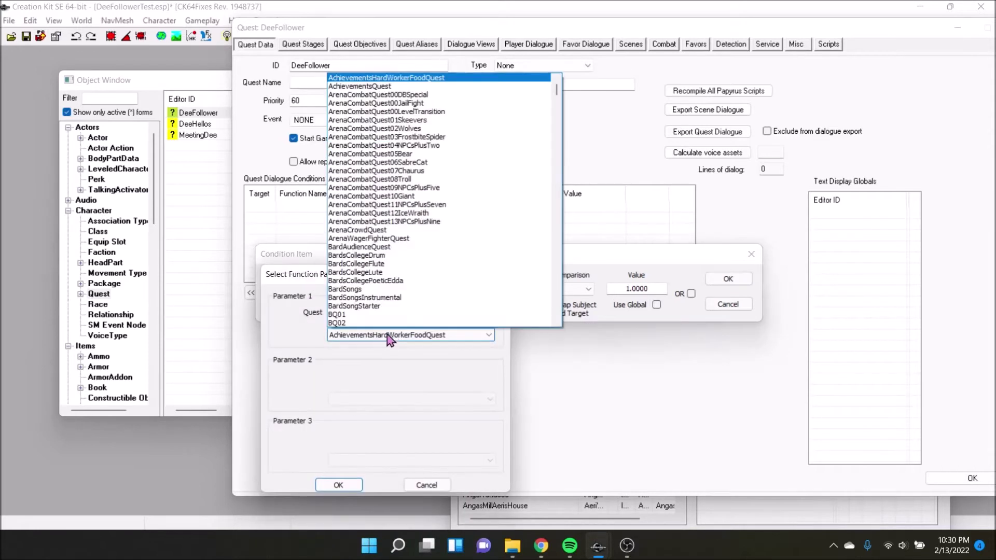
text(de)
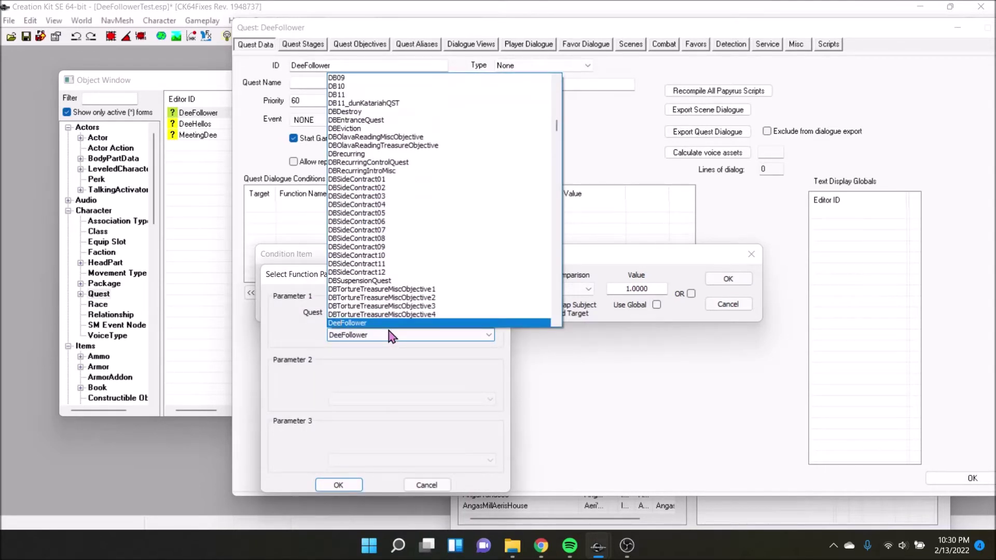
key(Down)
key(Down)
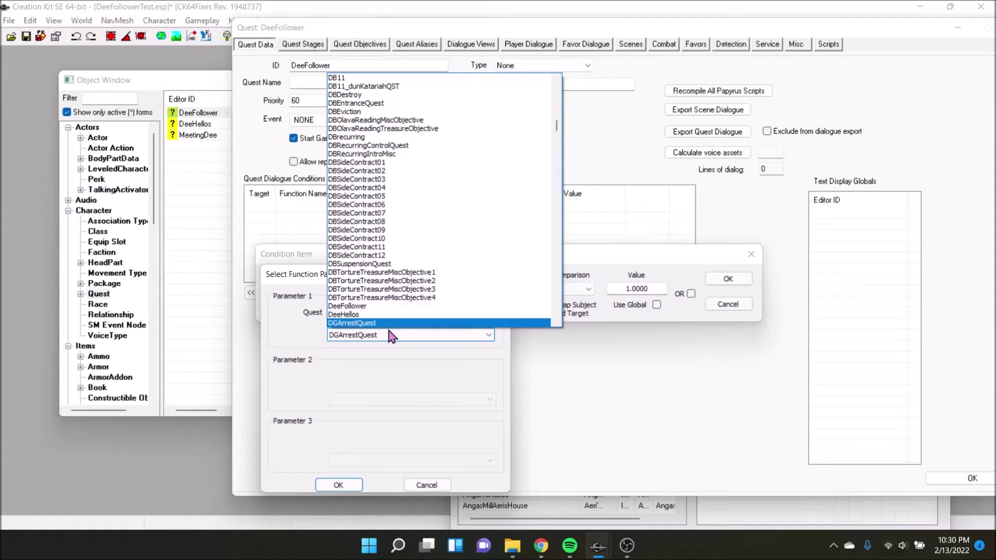
key(Up)
key(Up)
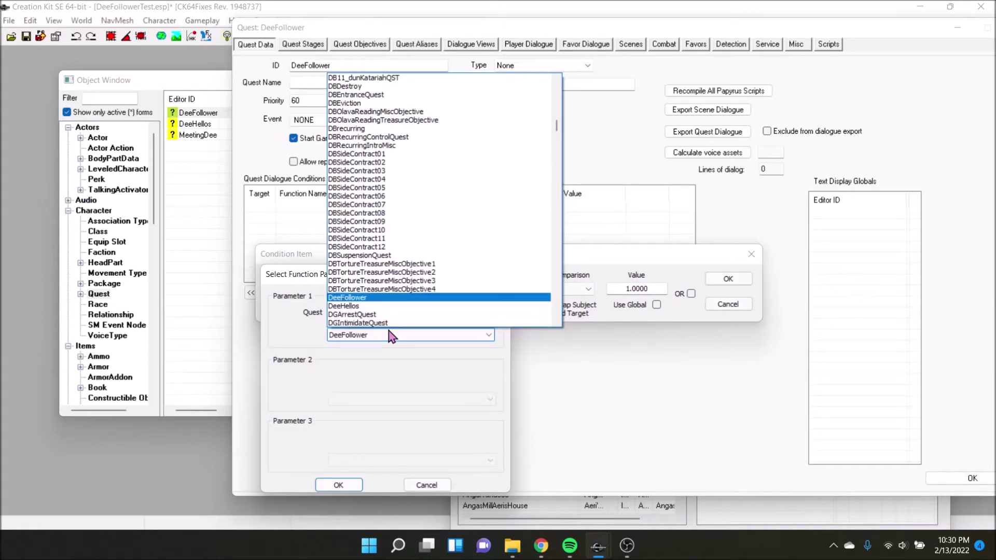
key(Down)
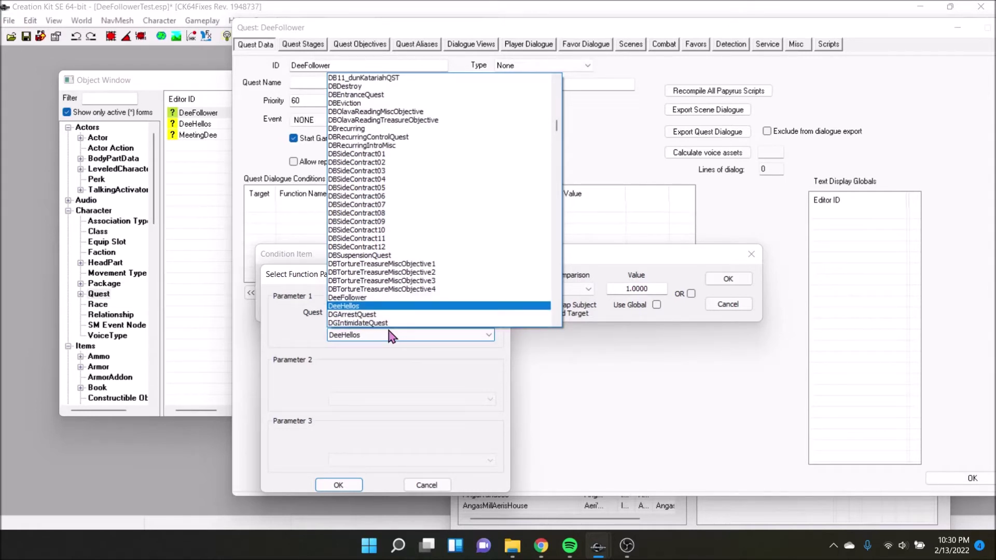
click(390, 336)
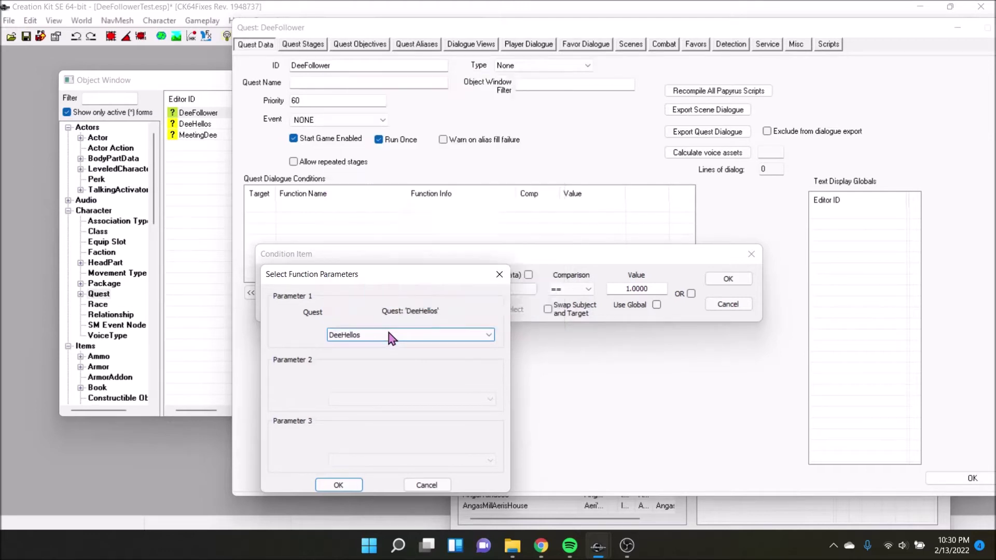
click(390, 336)
key(m)
click(390, 336)
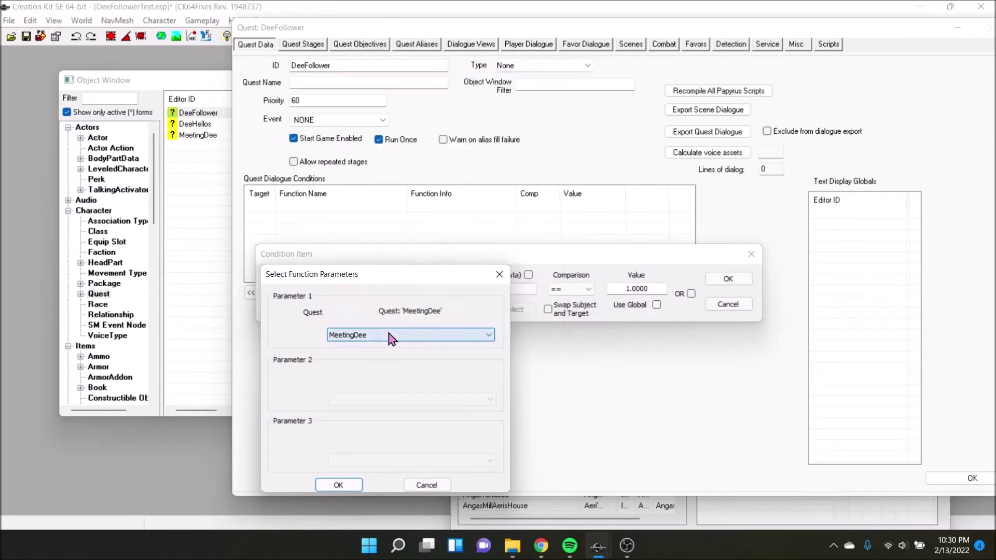
click(343, 485)
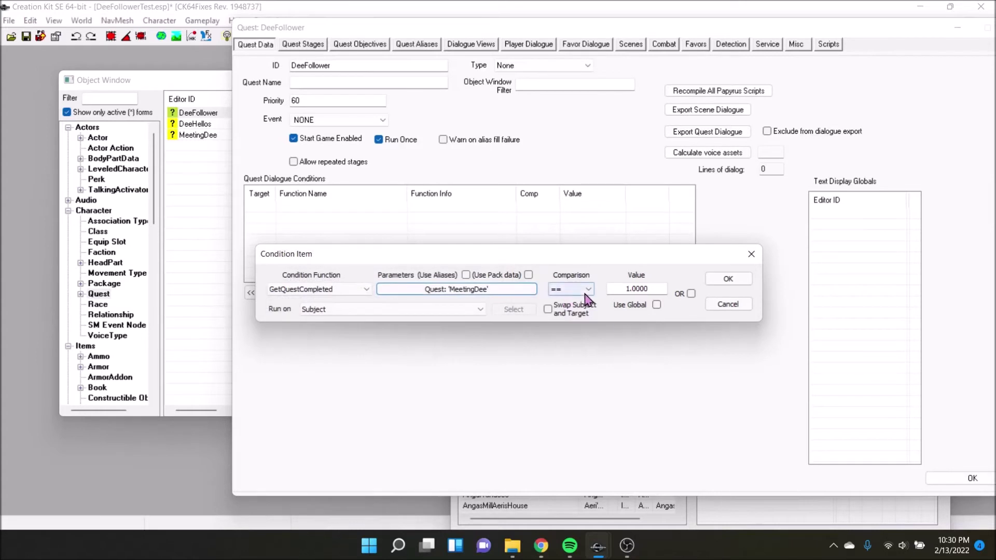
- Set the comparison value to 1 and confirm the GetQuestCompleted condition
drag(666, 289, 595, 286)
text(0)
drag(665, 288, 642, 286)
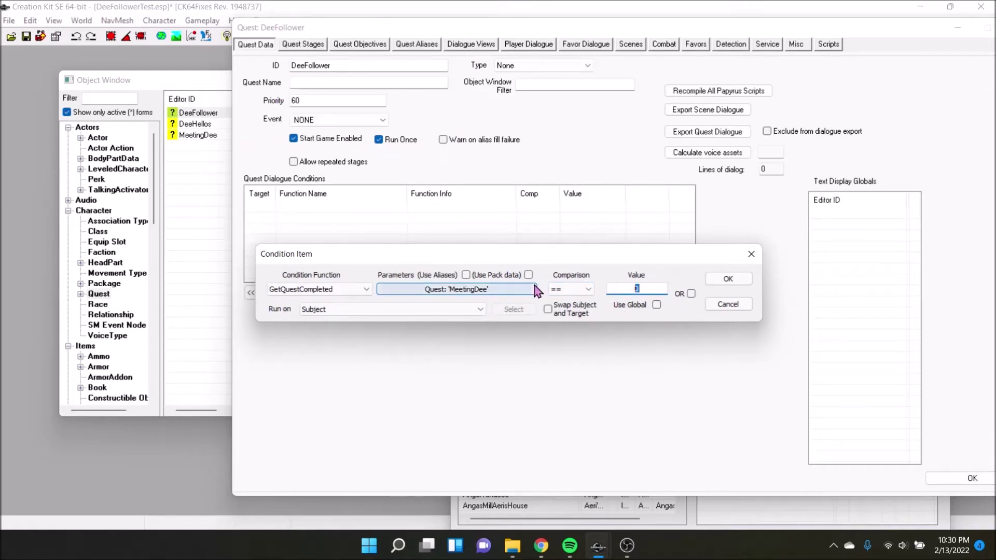
text(1)
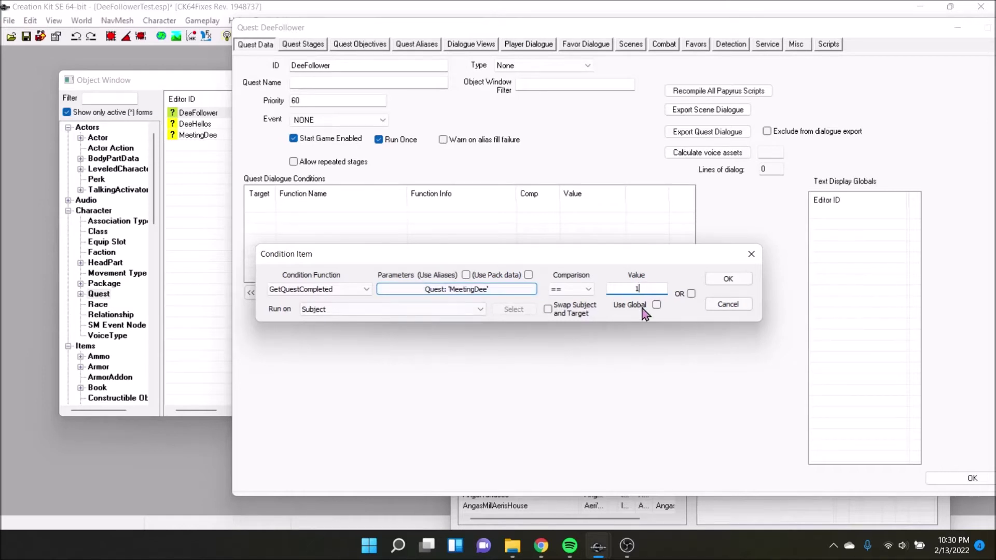
click(728, 280)
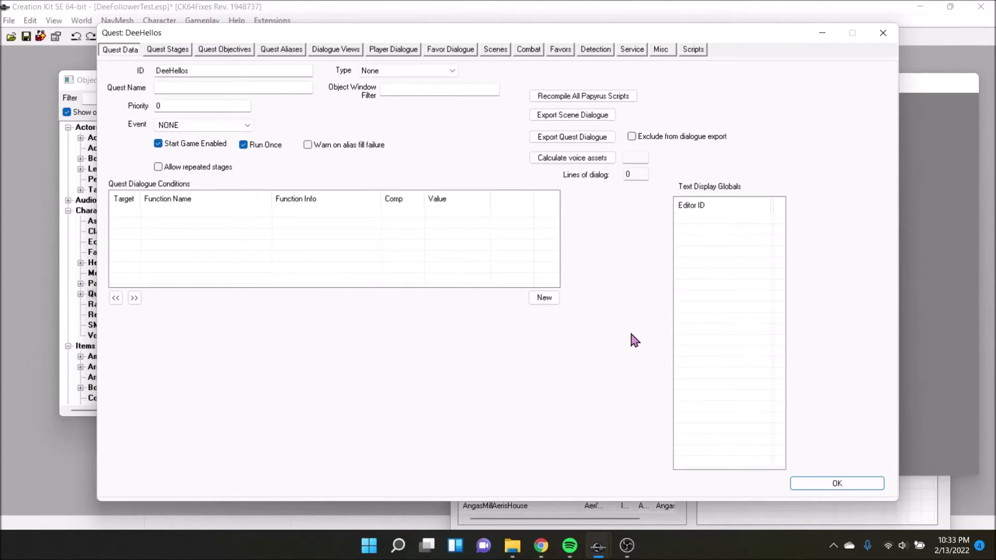
- Add a GetQuestCompleted MeetingDee == 1 condition to DeeHellos's dialogue conditions
right_click(275, 254)
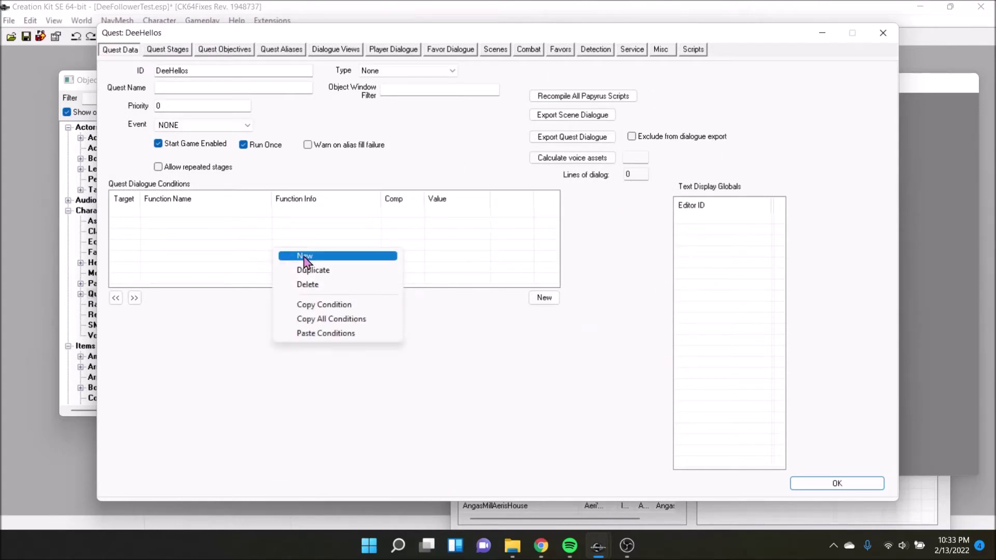
click(303, 256)
click(232, 308)
drag(240, 318, 239, 317)
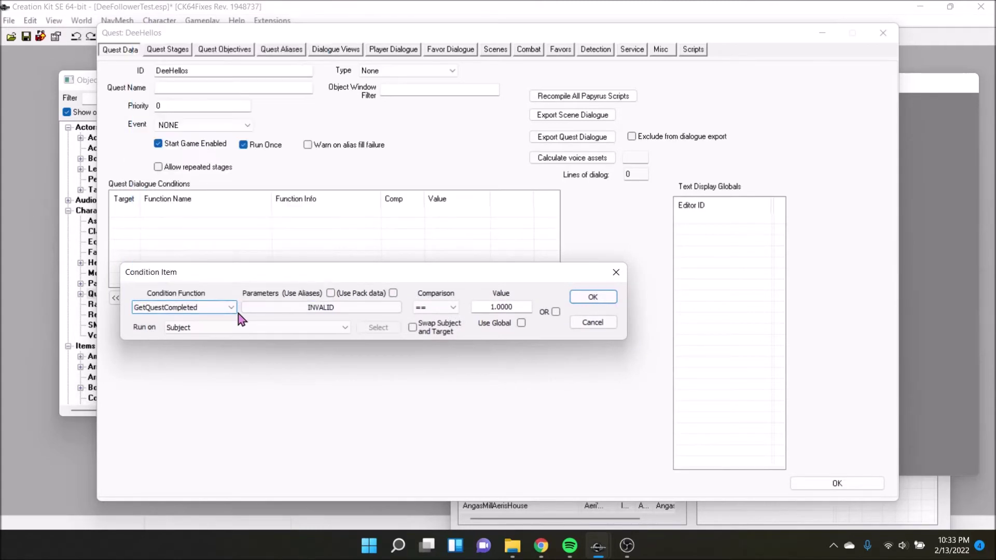
click(282, 311)
text(MeetingDee)
key(Return)
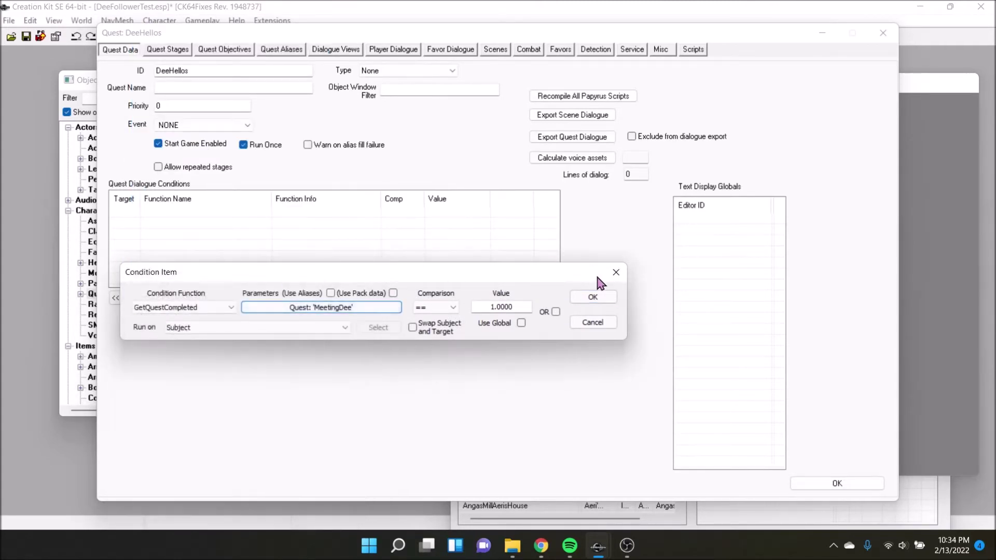
click(590, 300)
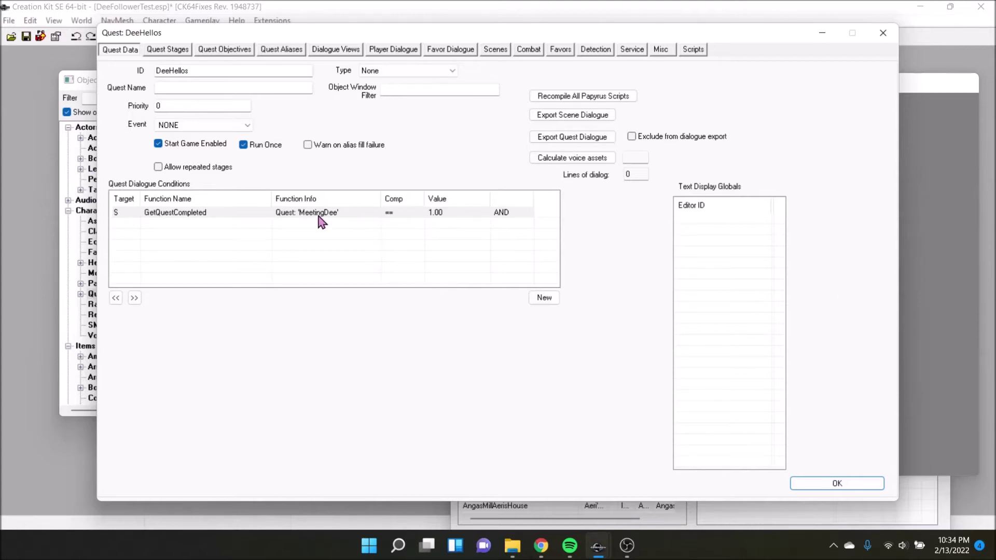
right_click(274, 229)
- Add a GetIsID condition checking DeeFollowerActor
click(291, 241)
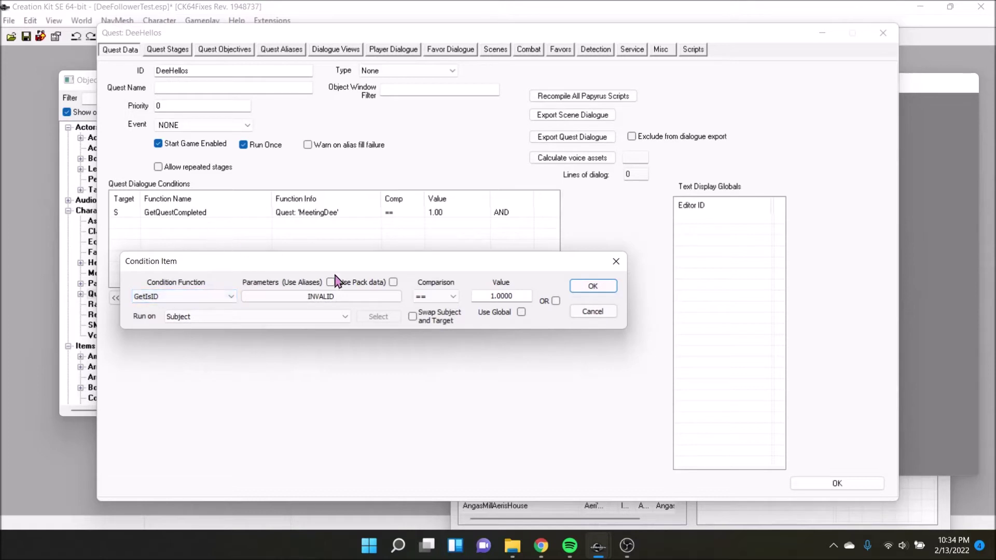
click(311, 301)
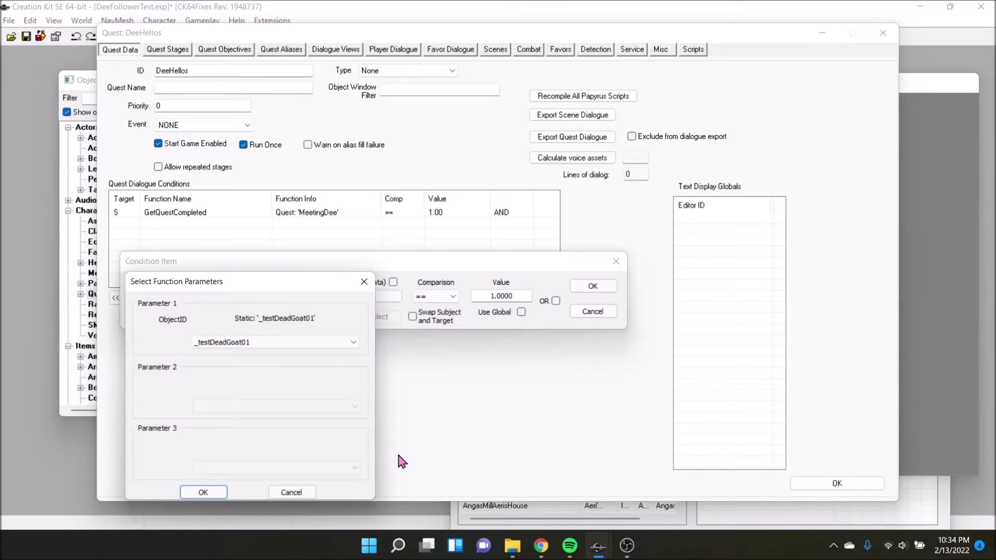
text(DeeFollowerActor)
key(Return)
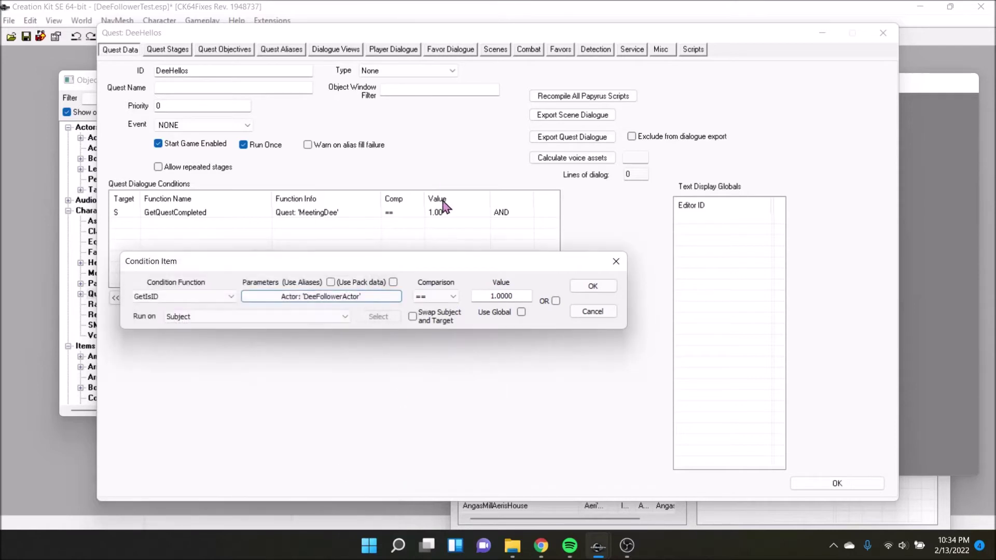
click(595, 287)
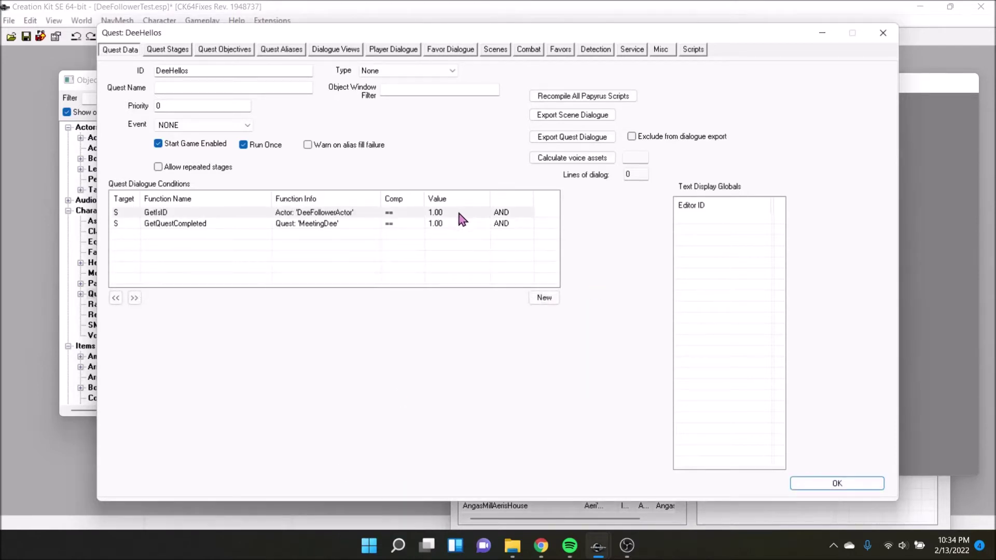
- Order the GetIsID condition above the GetQuestCompleted check
click(196, 213)
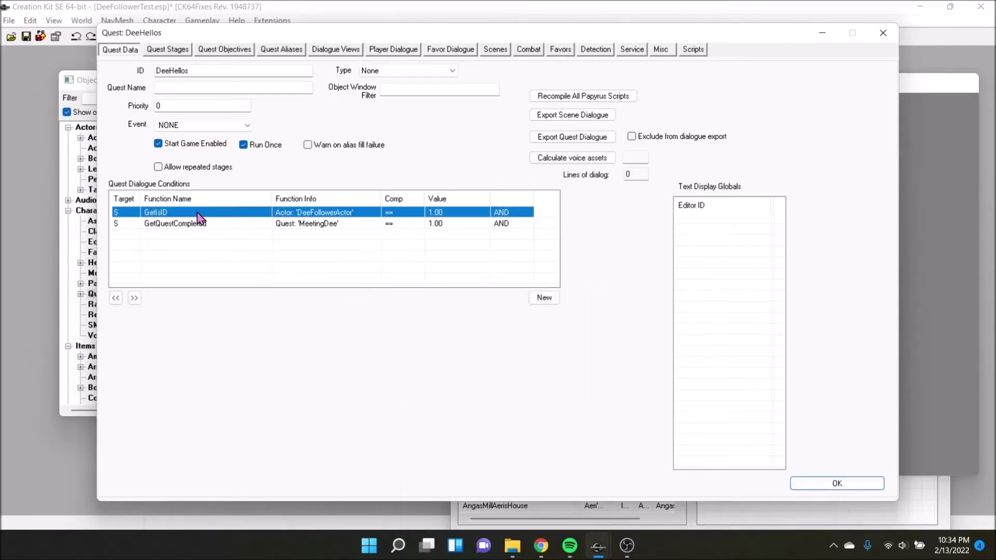
click(135, 298)
click(115, 298)
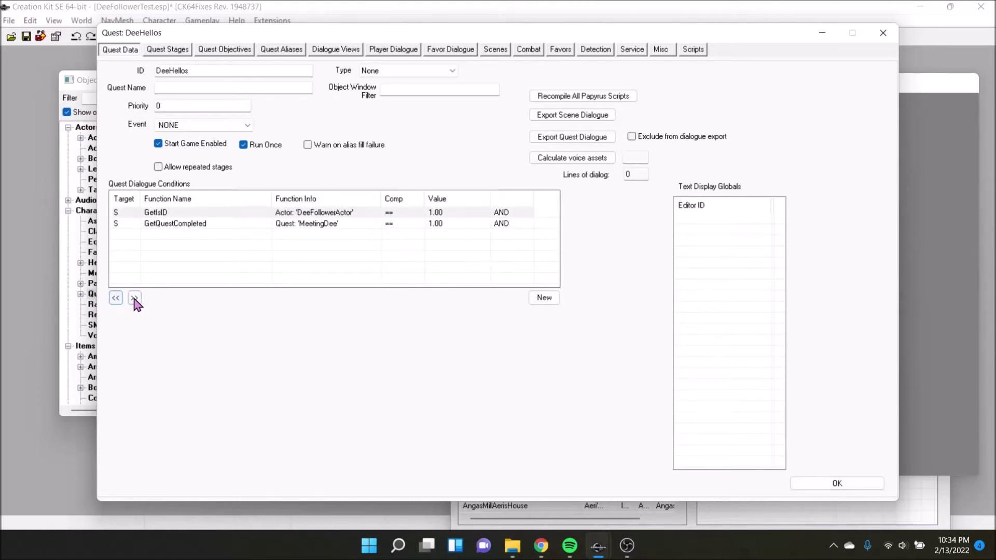
click(171, 214)
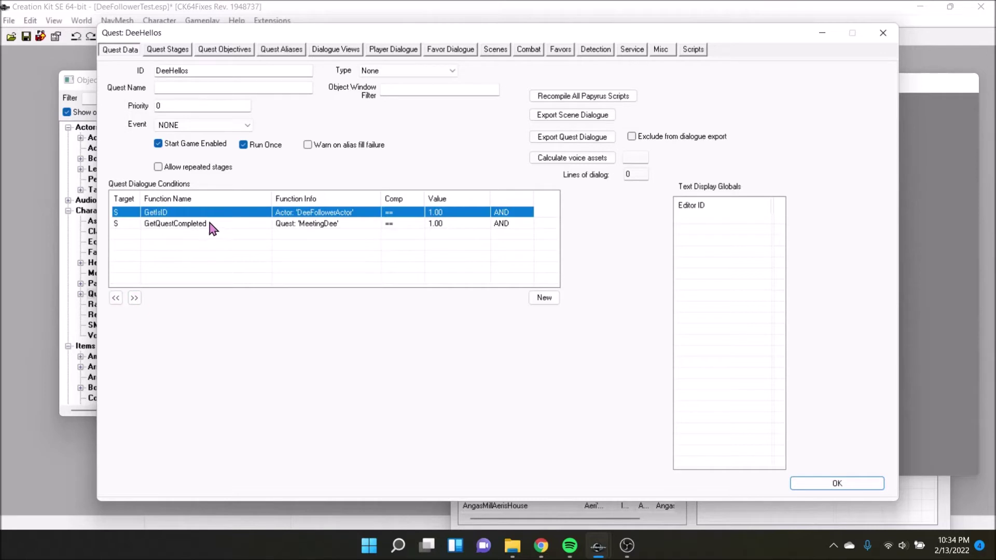
click(209, 223)
click(205, 216)
- Review the Accept Favor and Refuse Favor lines in the Basic Lines List
click(541, 545)
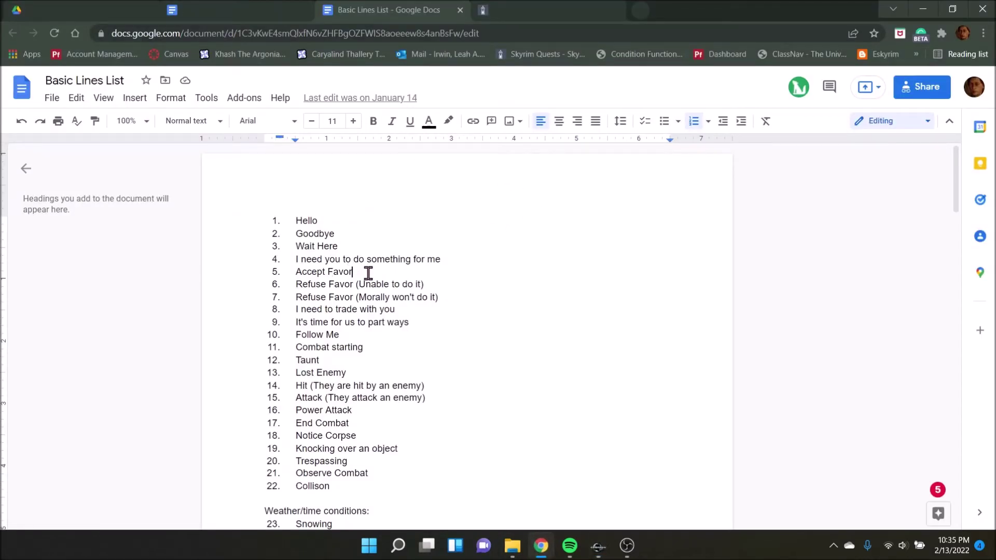
click(440, 287)
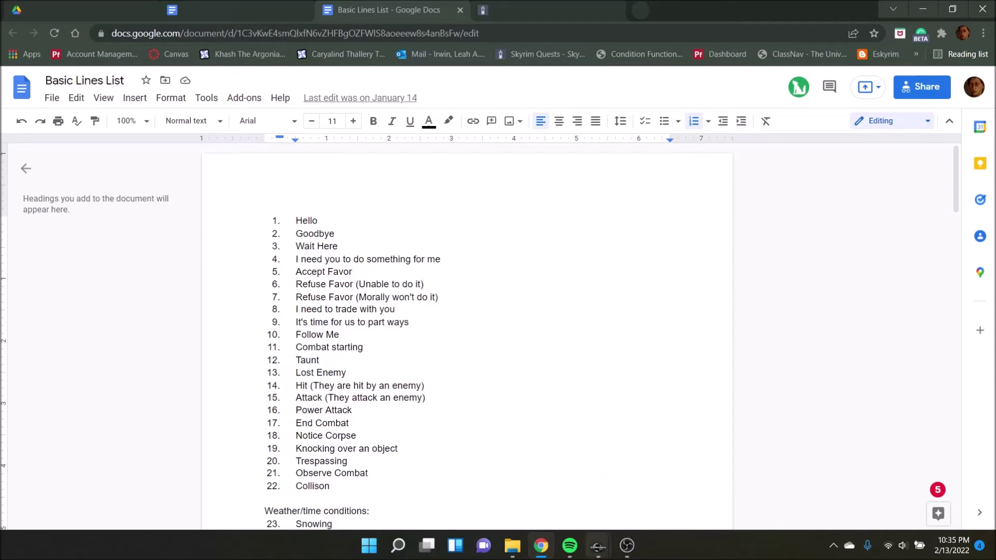
mouse_move(597, 545)
click(657, 449)
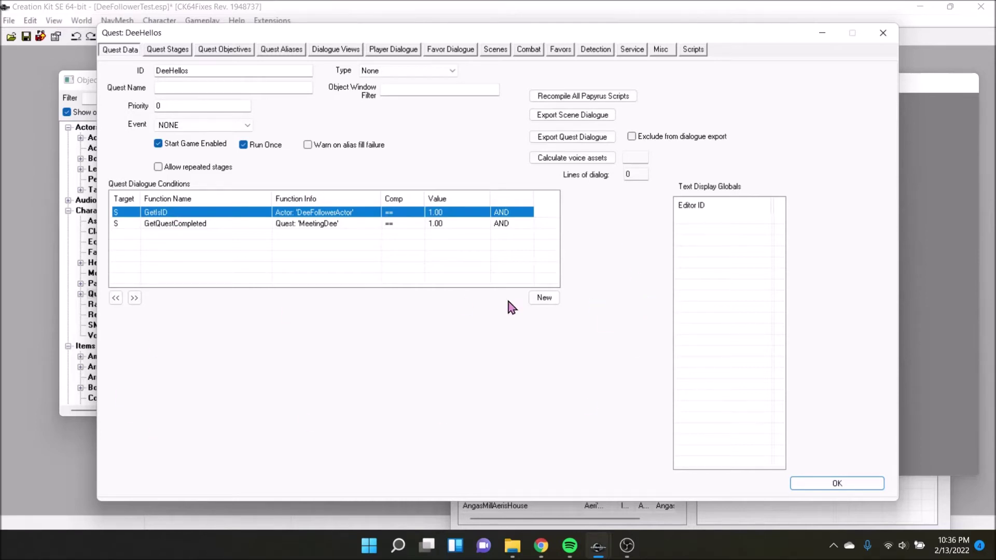
click(541, 546)
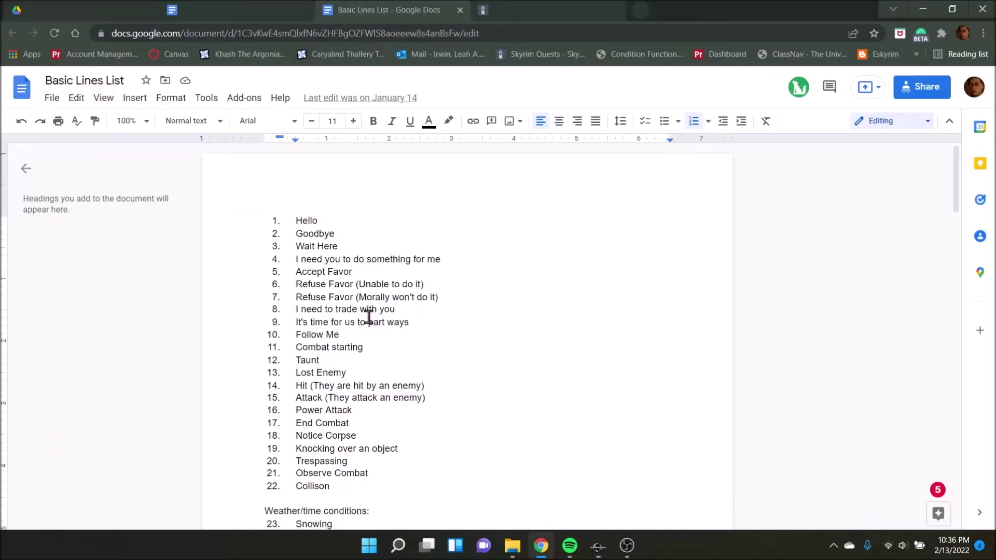
click(467, 280)
key(Up)
click(458, 296)
click(674, 482)
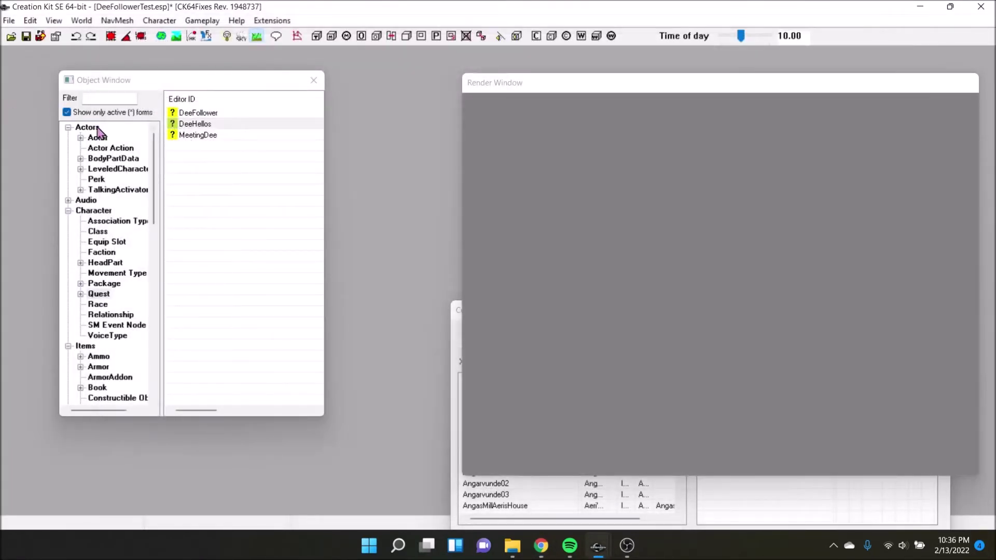
- Open the DeeFollowerActor record from the plugin's actors
click(98, 137)
click(241, 114)
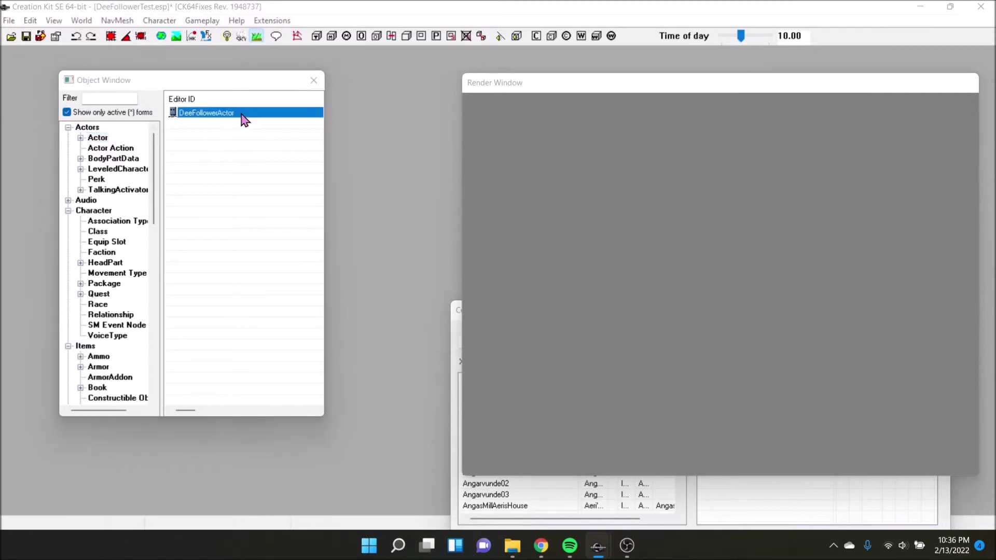
double_click(240, 114)
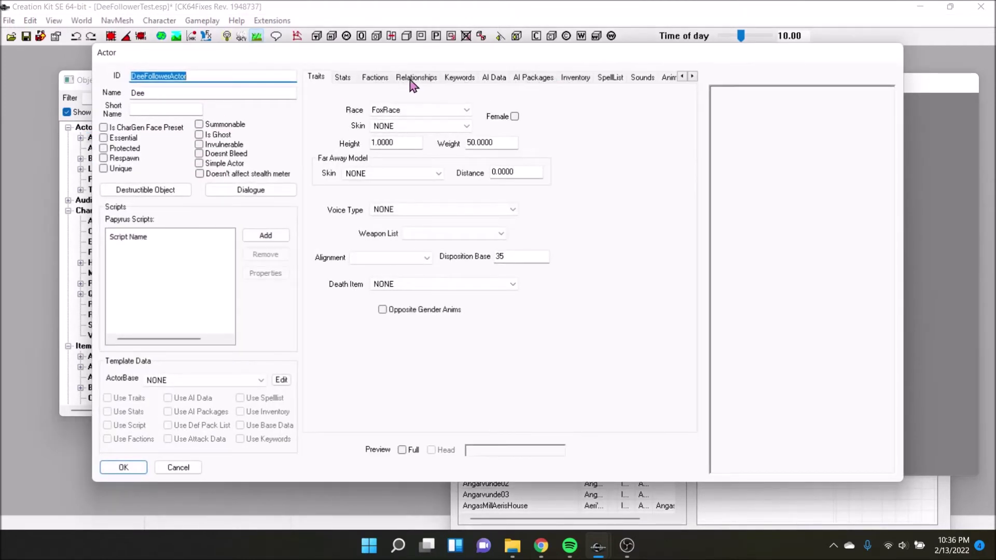
- Confirm DeeFollowerActor's AI Data morality is No Crime, then cancel out of the record
click(495, 79)
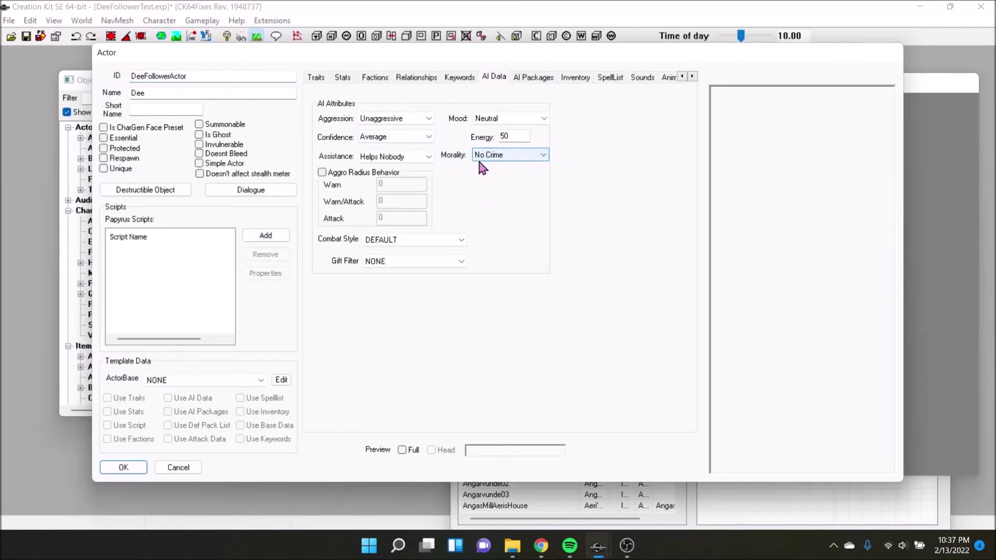
click(495, 158)
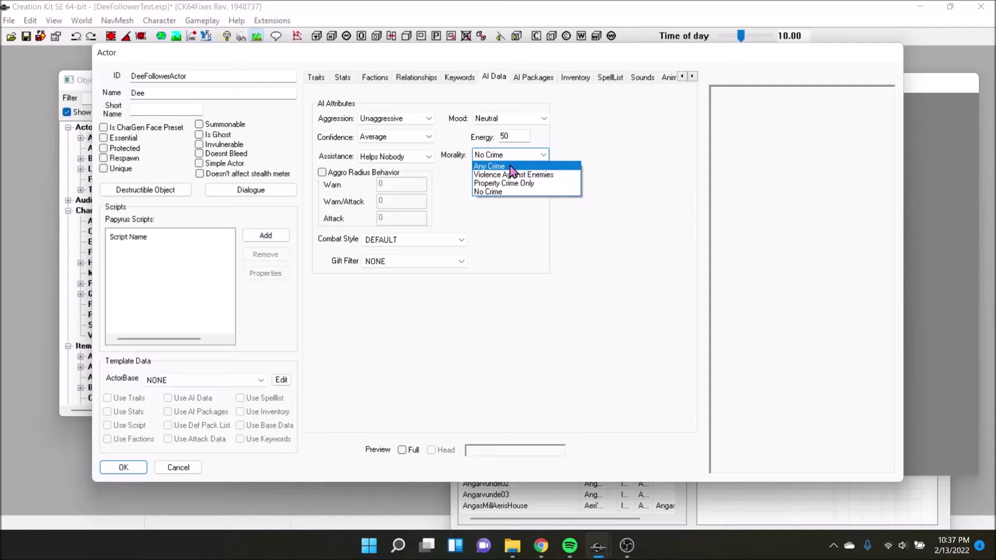
click(613, 145)
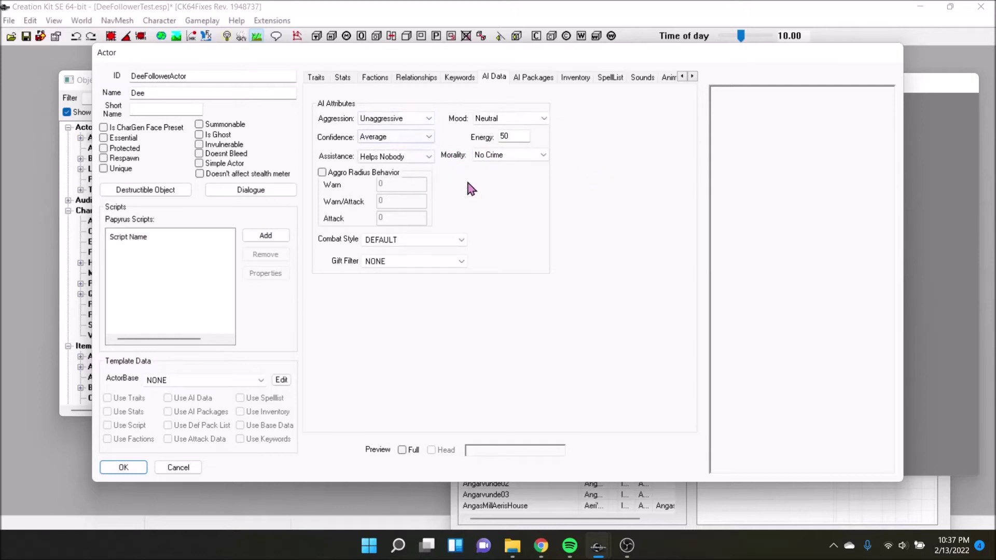
click(178, 468)
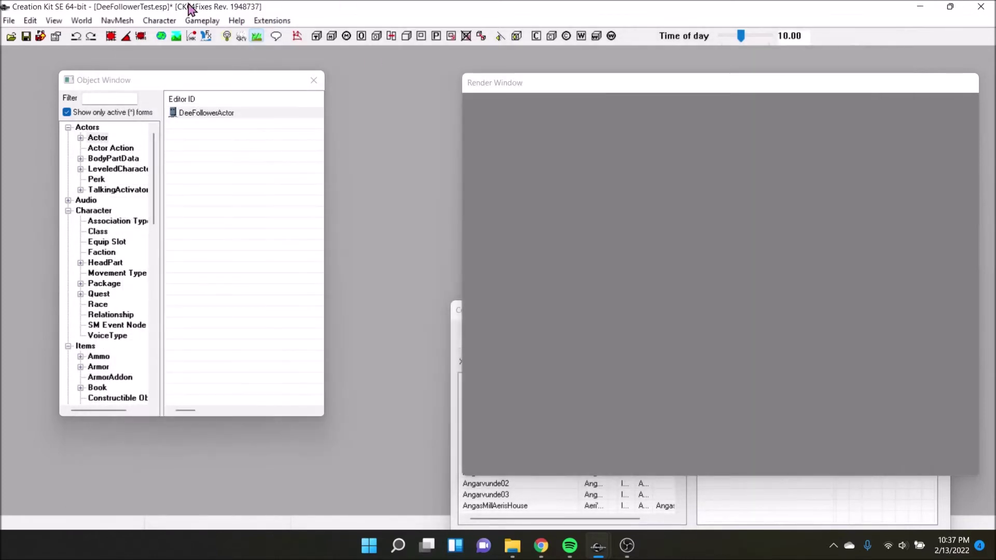
- Glance at the Basic Lines List document and return to Creation Kit
click(541, 553)
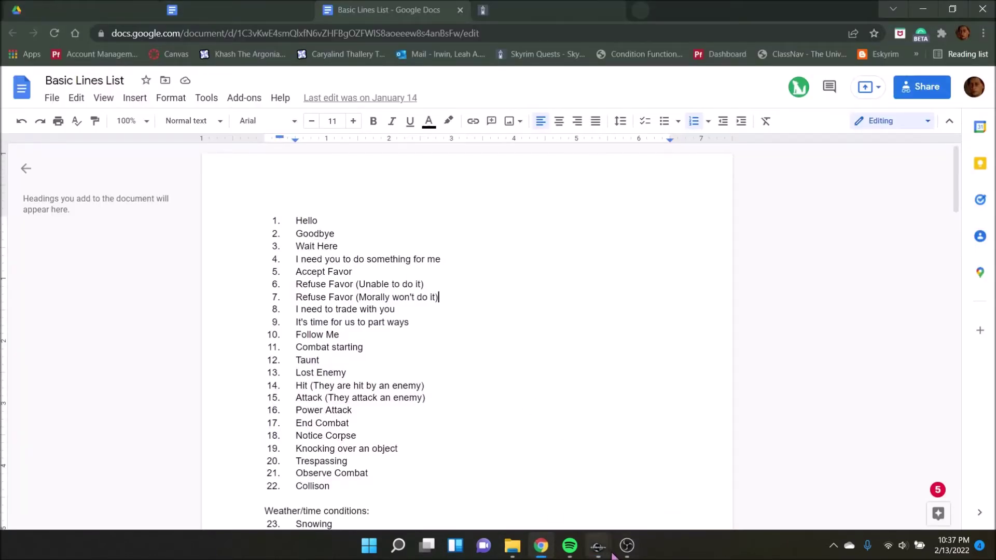
click(637, 546)
mouse_move(599, 545)
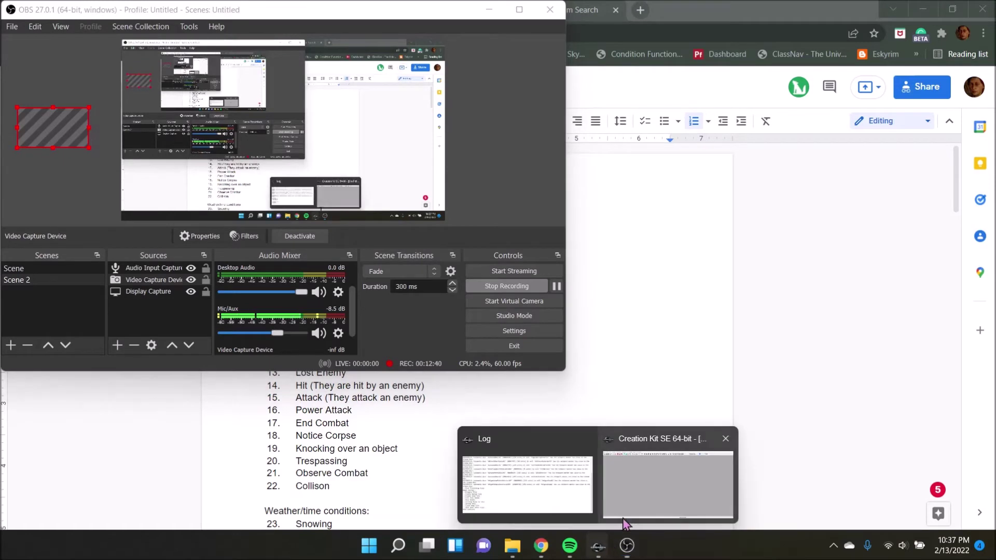
click(665, 471)
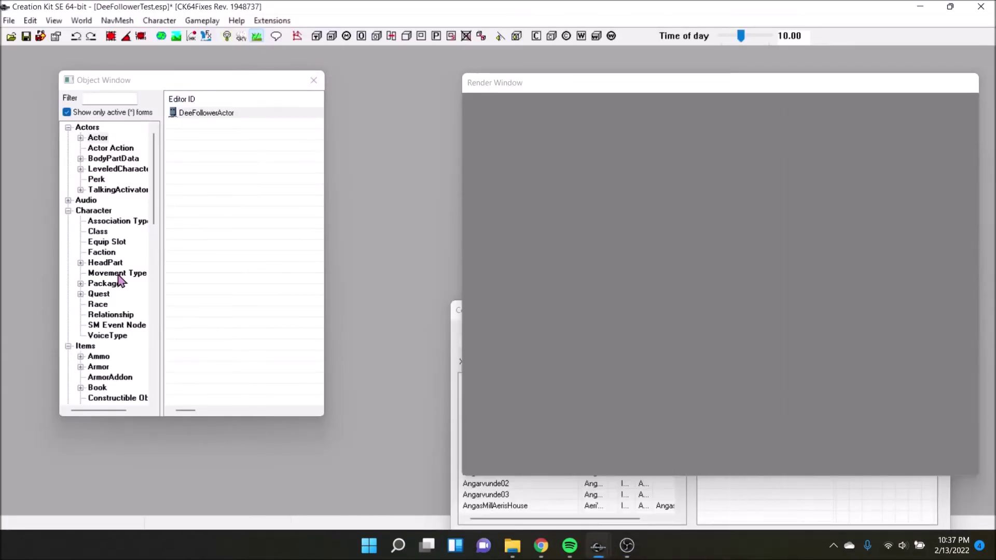
- From the plugin's quest list, open DeeFollower's editor on its Favors page
click(99, 293)
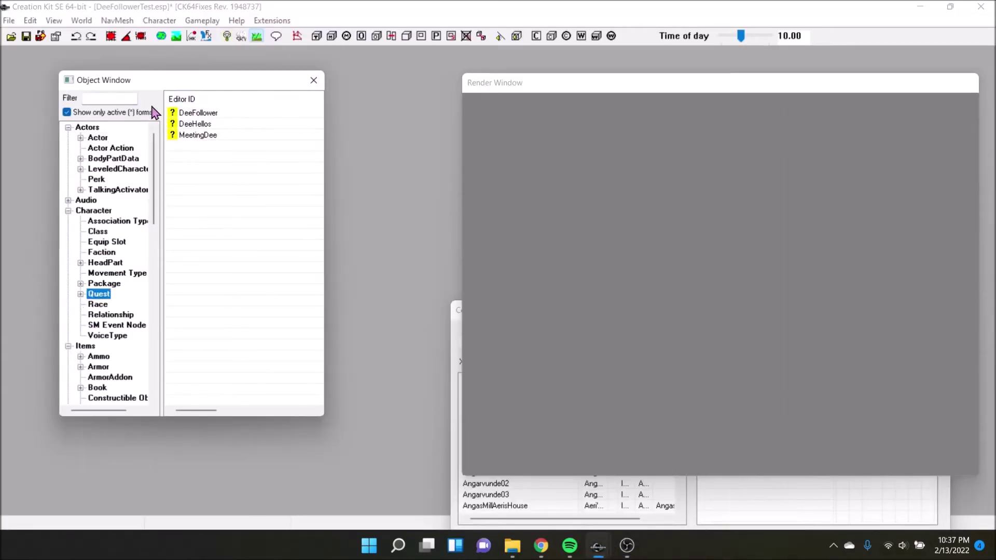
double_click(206, 128)
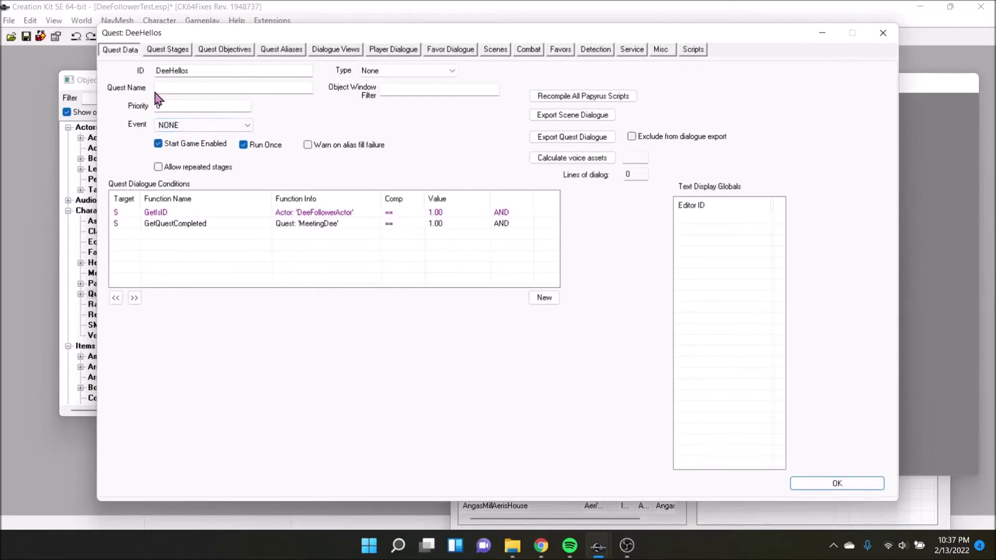
click(883, 32)
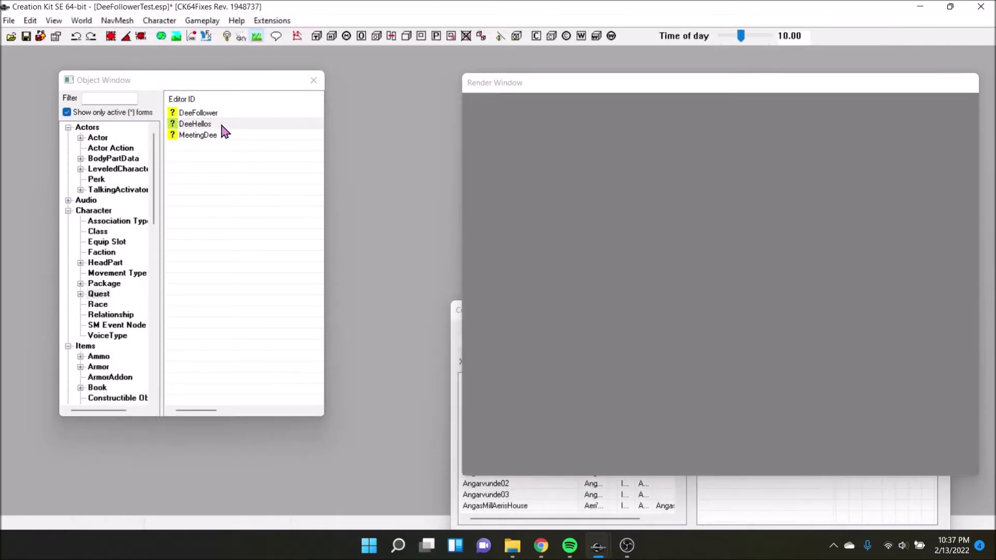
click(220, 115)
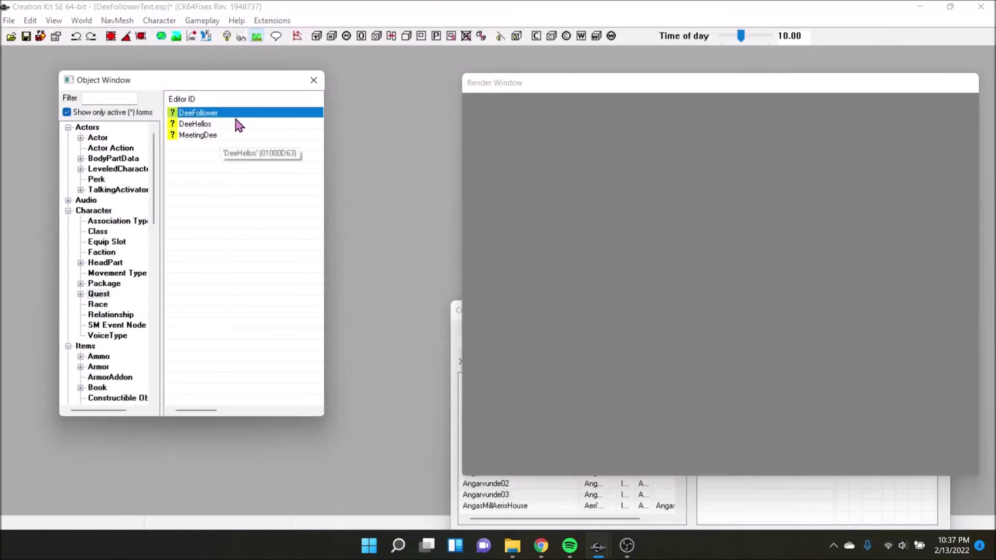
click(218, 125)
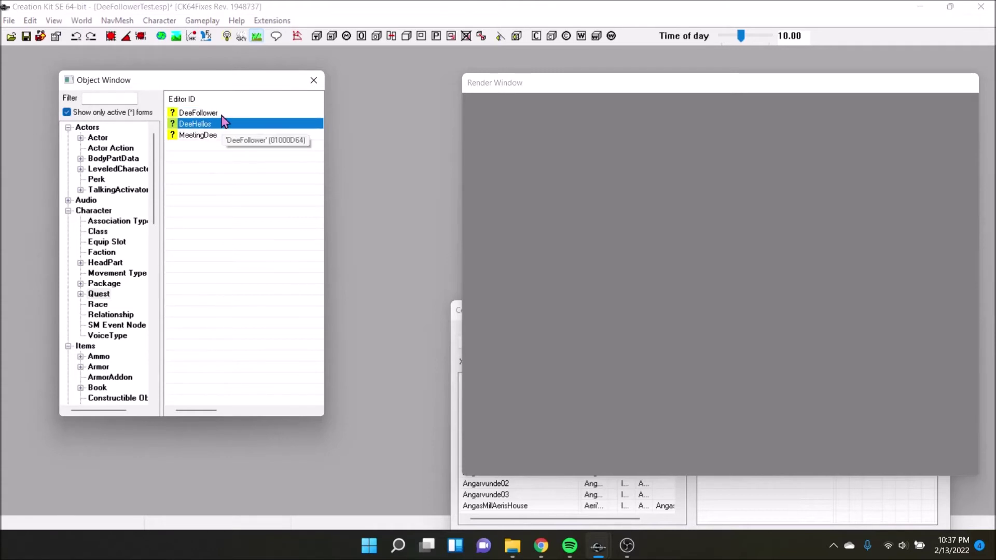
click(222, 116)
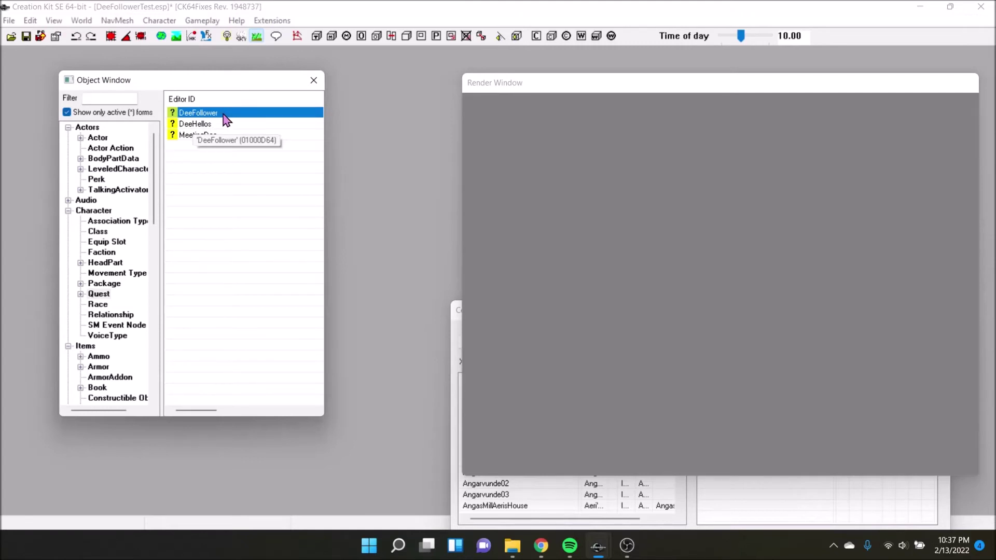
double_click(227, 114)
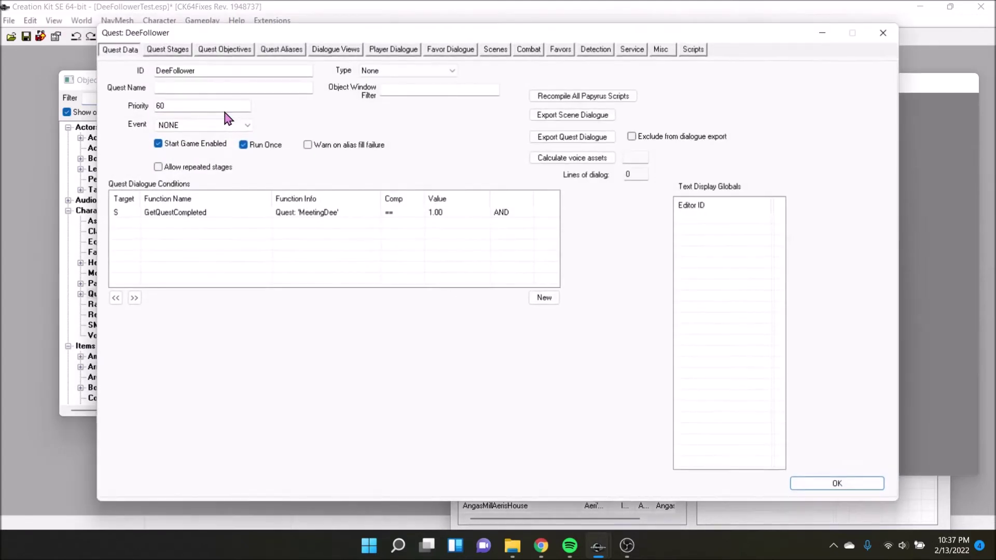
click(878, 38)
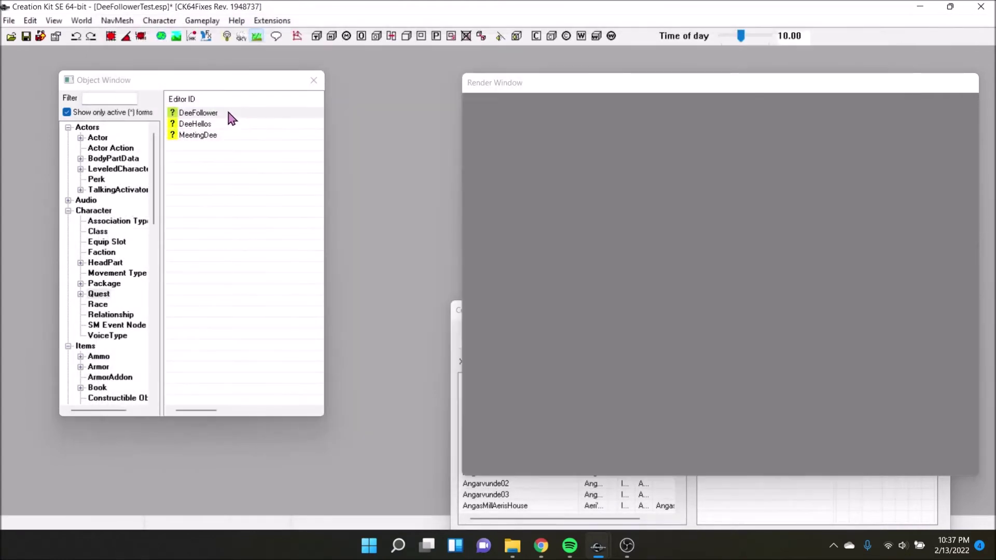
double_click(228, 112)
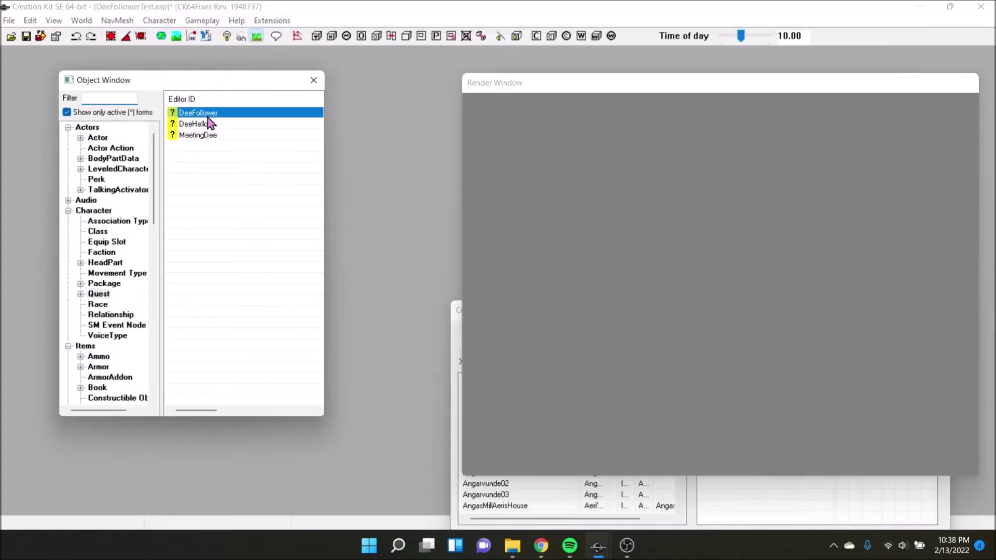
click(884, 36)
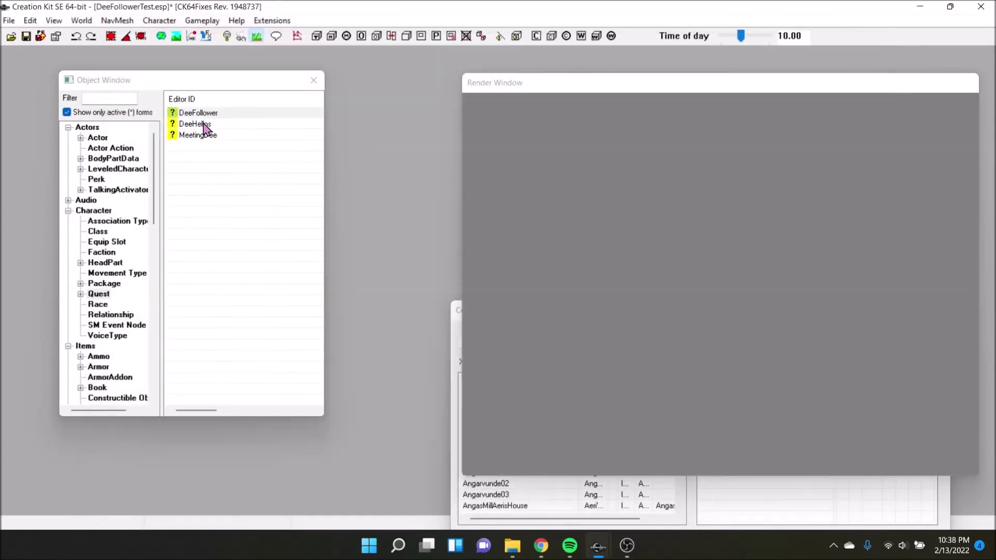
click(215, 126)
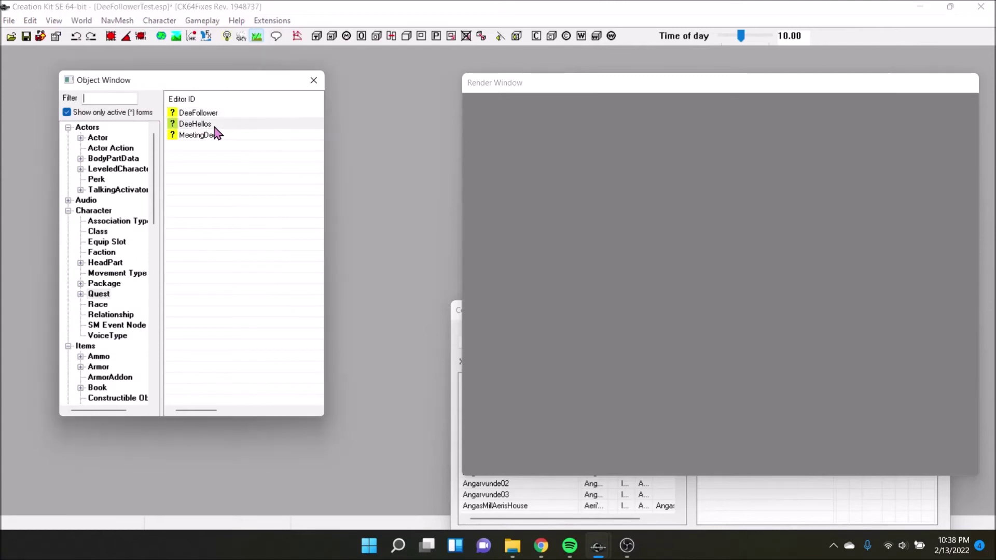
double_click(237, 112)
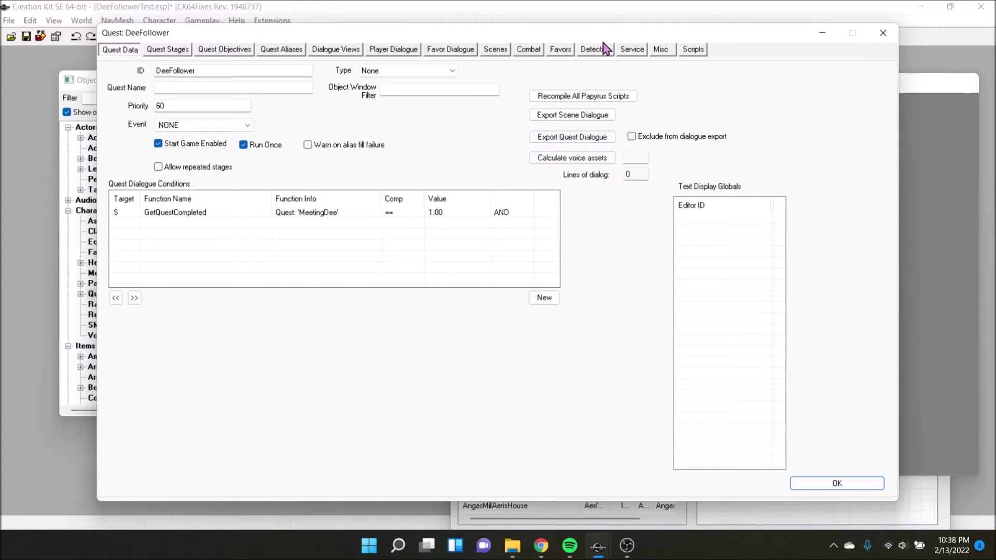
click(564, 52)
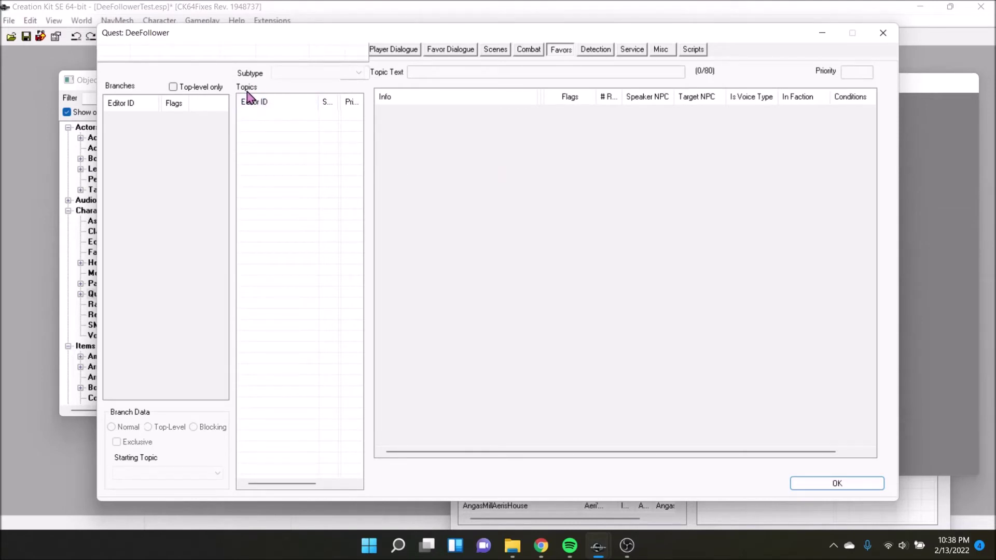
- Create an Agree favor topic with the ID DeeFollower_Agree
right_click(273, 160)
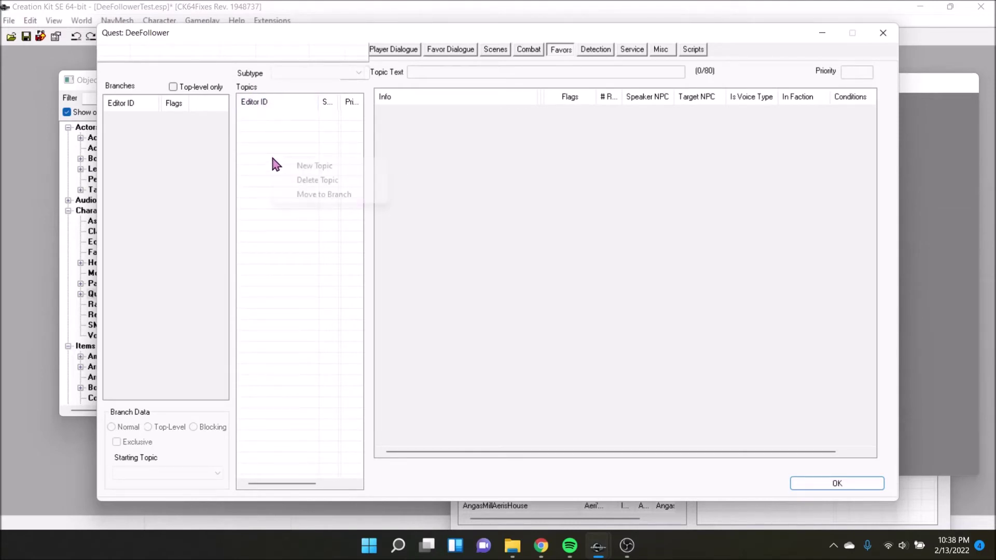
click(339, 166)
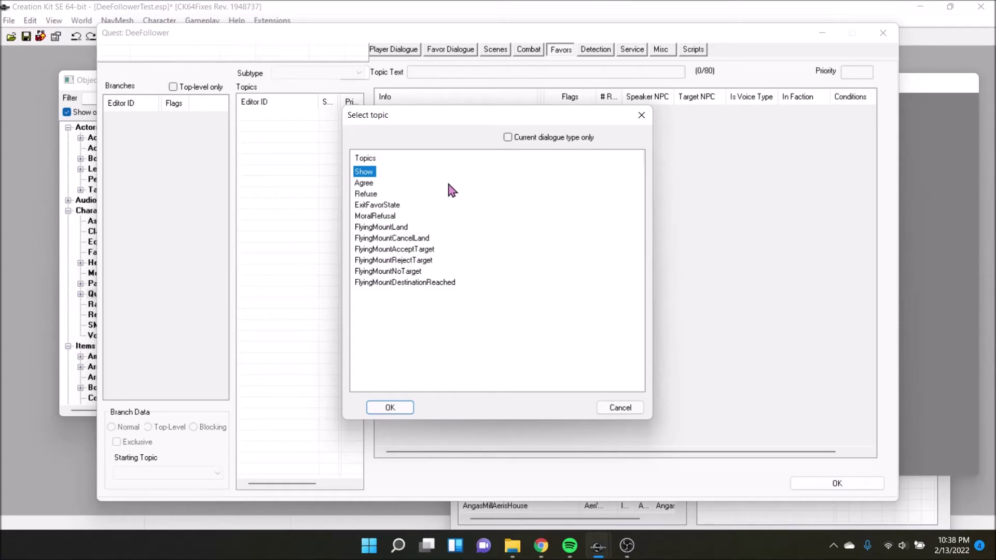
double_click(365, 183)
click(181, 75)
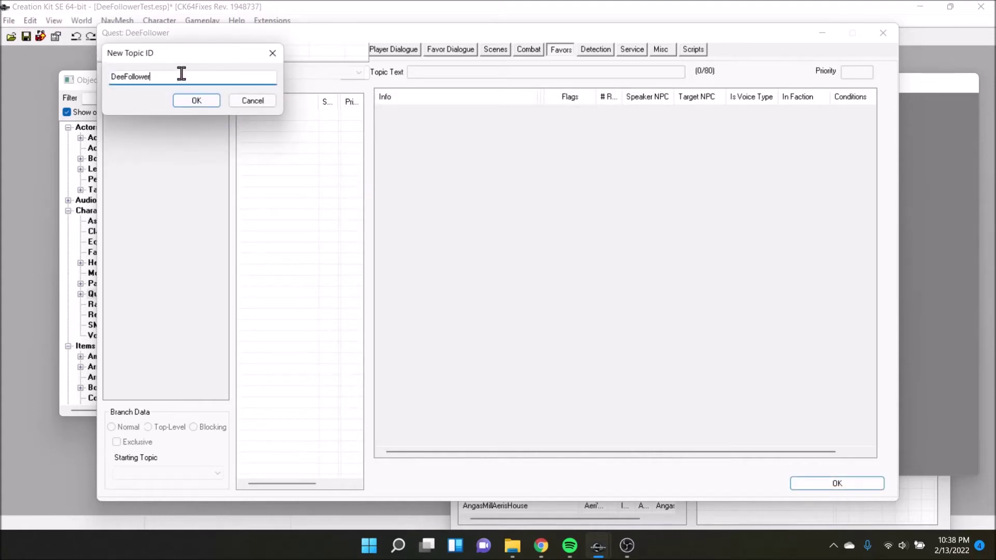
text(_Agree)
key(Return)
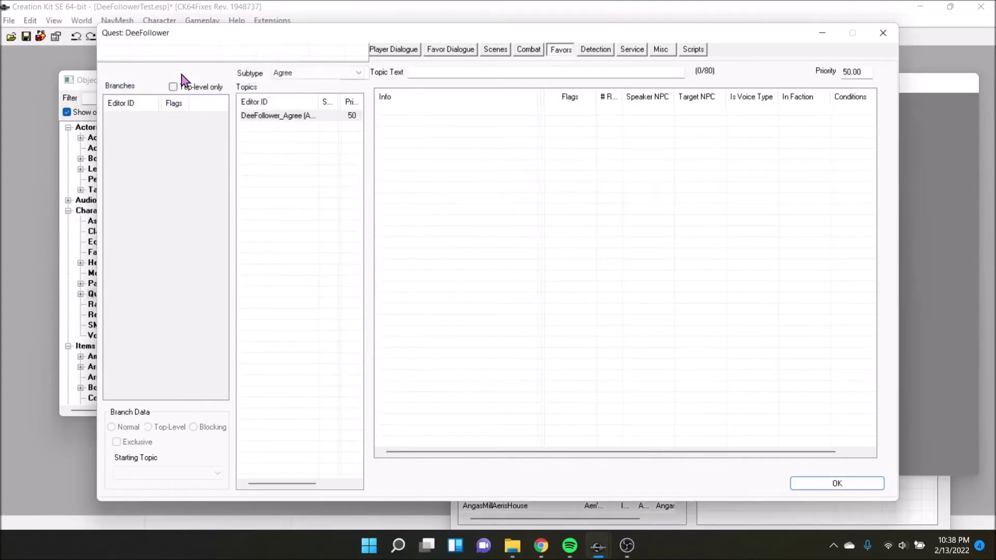
drag(319, 101, 378, 93)
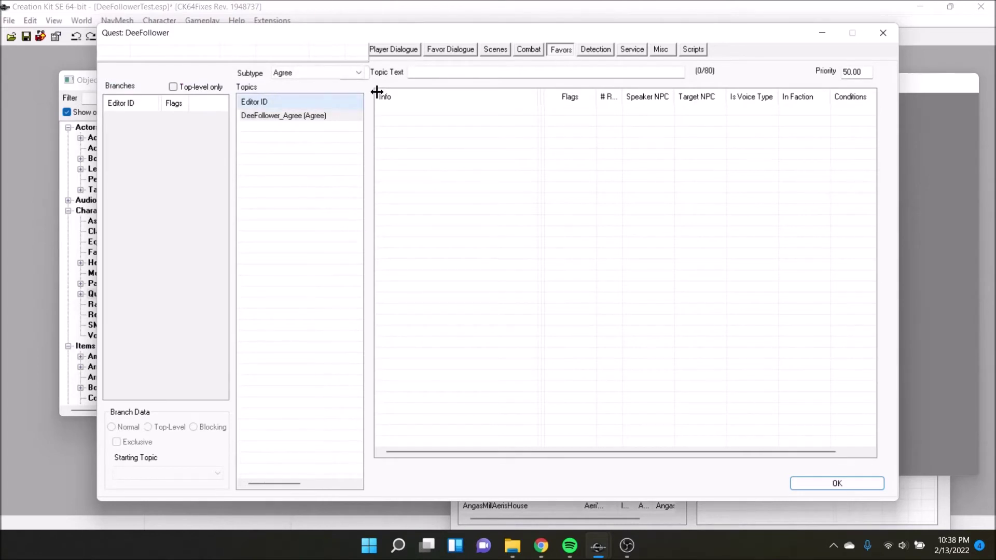
click(342, 116)
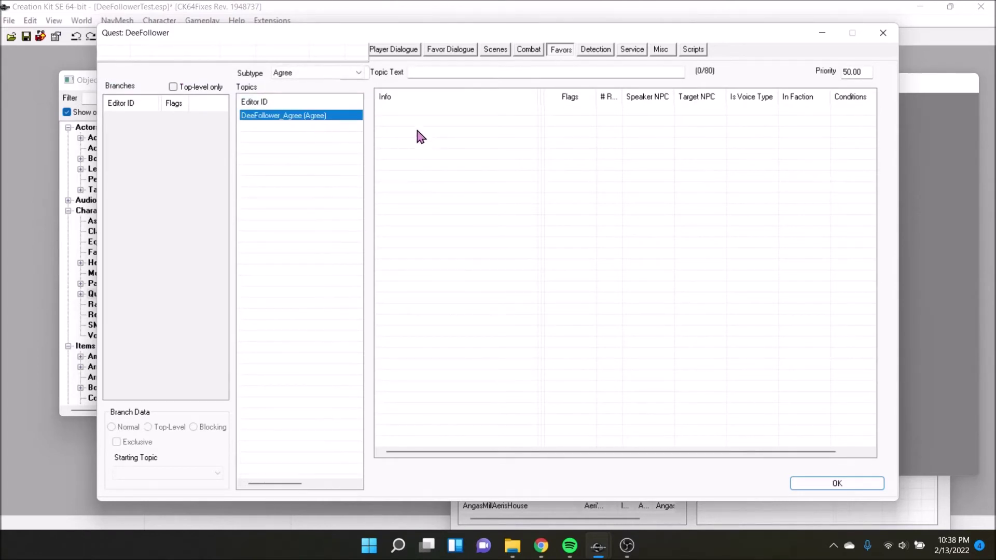
- Give it the response "Sure. I can do that!" with Goodbye and Random checked
right_click(426, 138)
click(458, 149)
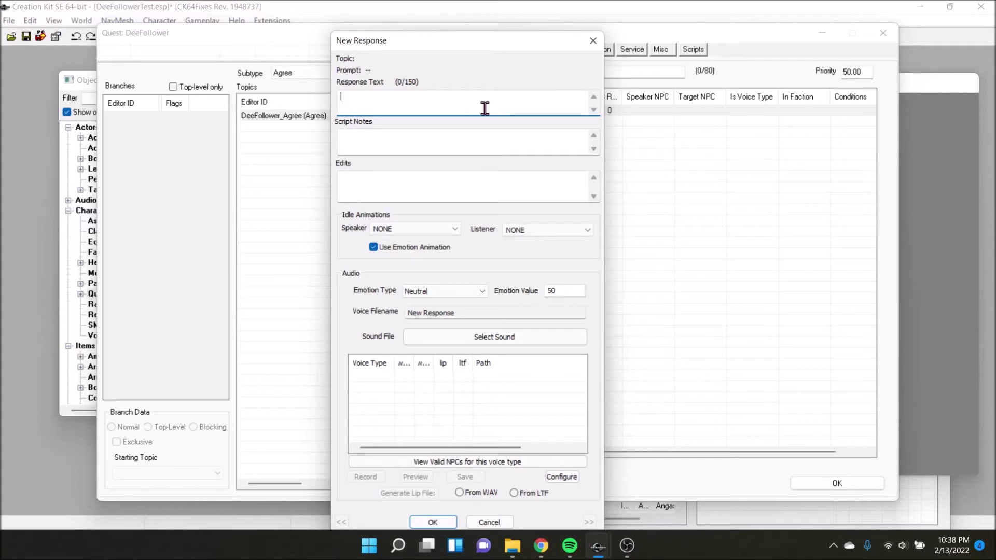
text(Sure. I can do that!)
key(Return)
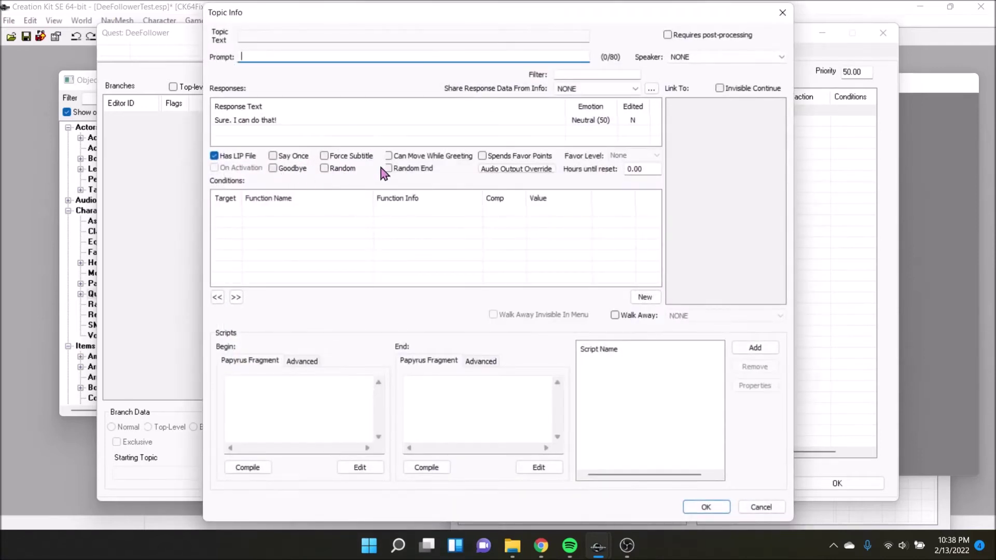
click(290, 169)
click(340, 172)
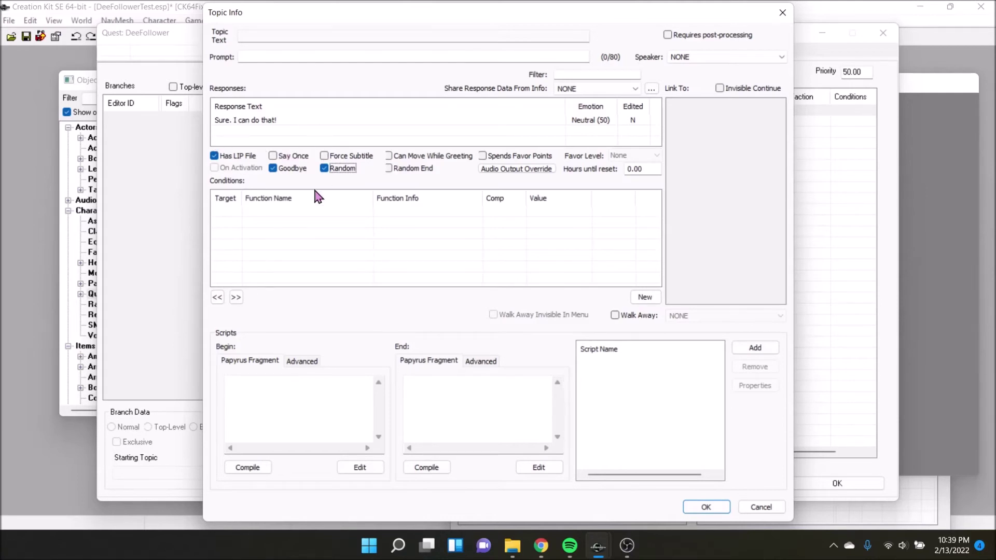
click(704, 508)
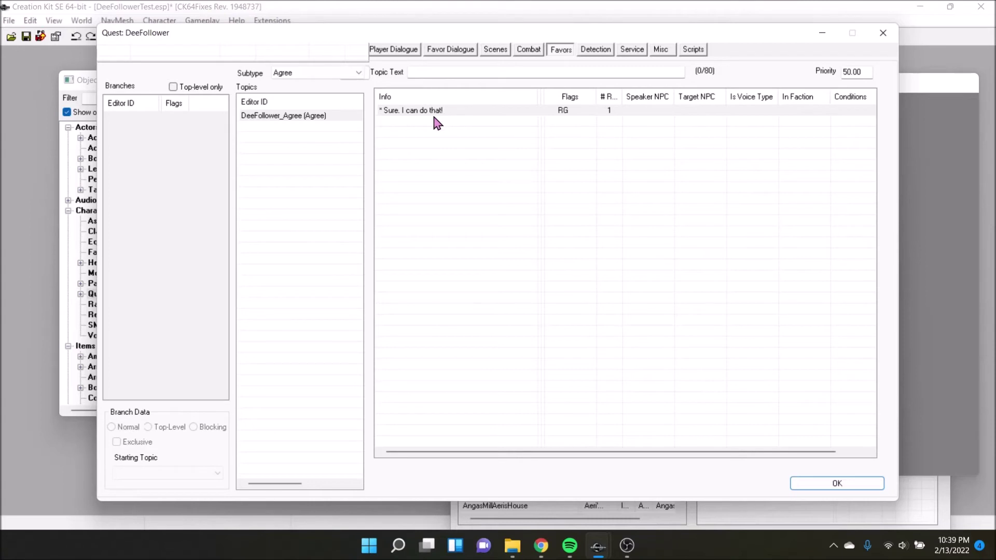
right_click(296, 159)
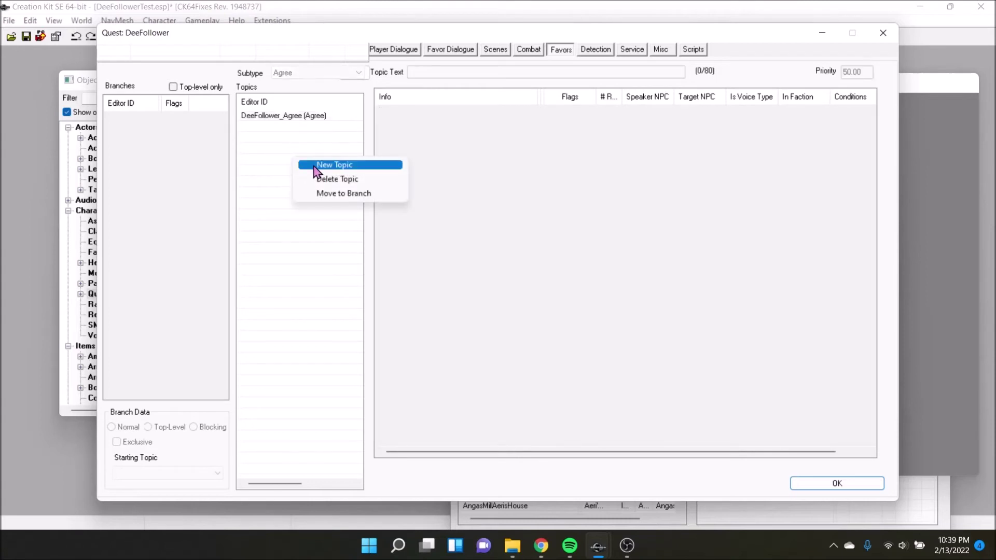
- Create a MoralRefusal favor topic with the ID DeeFollower_MoralRefuse
click(313, 162)
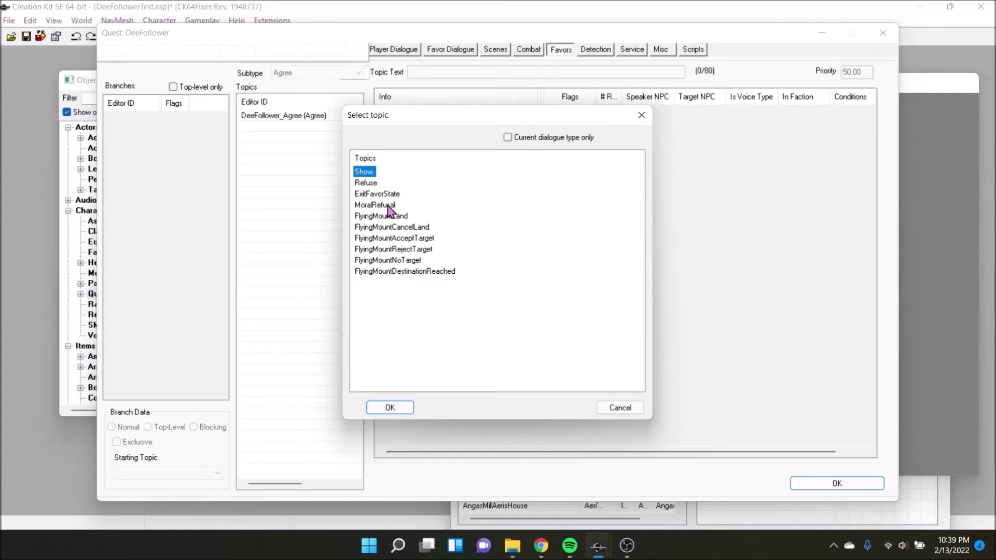
key(Escape)
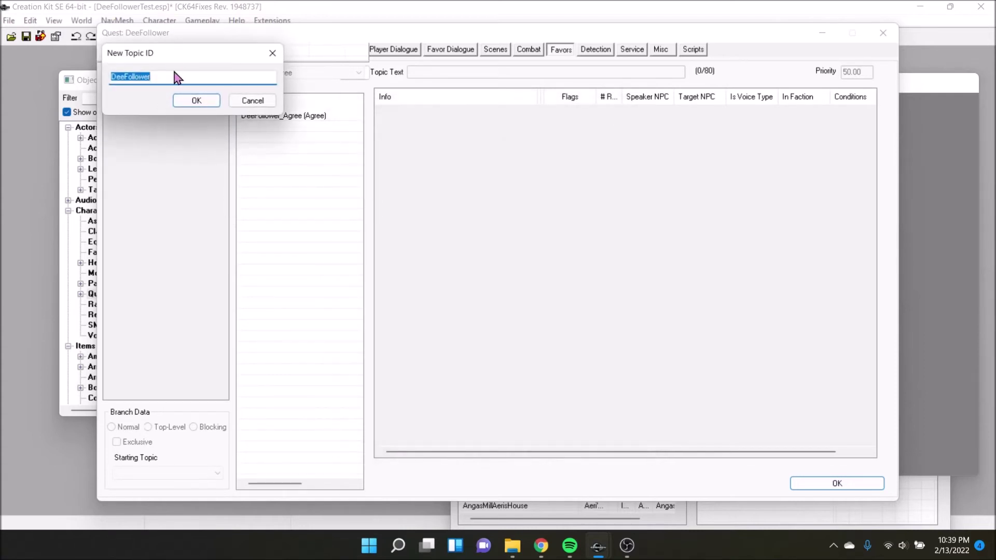
click(174, 77)
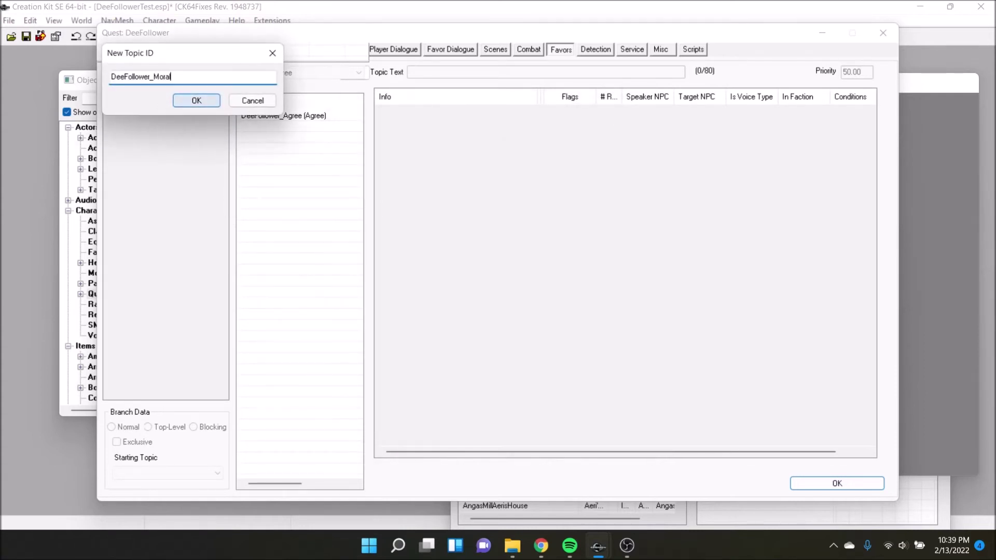
text(_MoralRefuse)
key(Return)
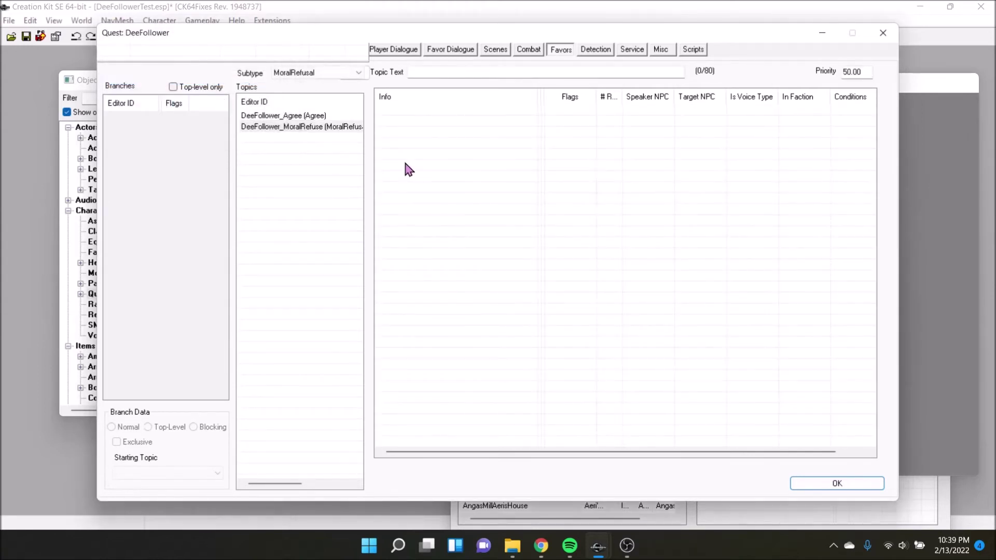
- Give it the response "I'll never do that." with Goodbye and Random checked
right_click(489, 128)
click(514, 134)
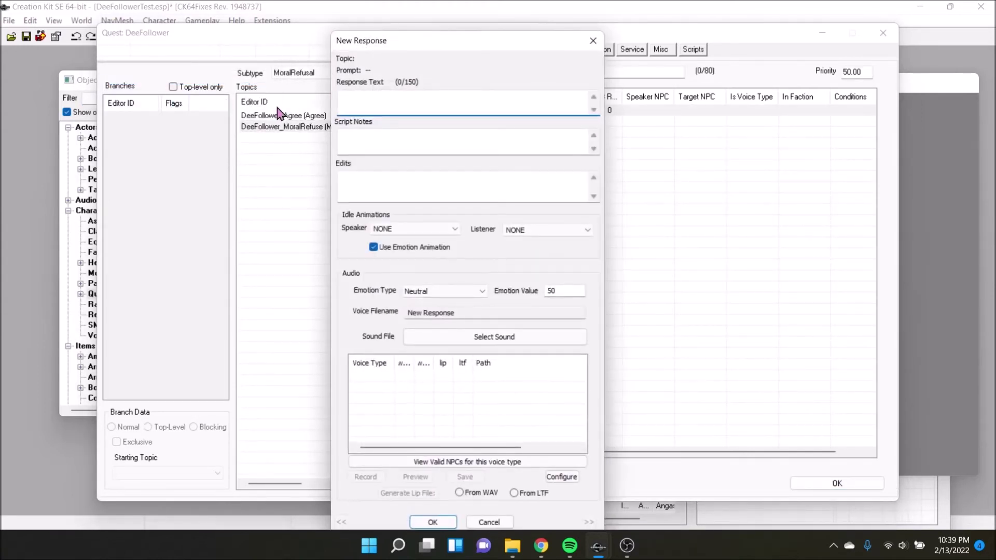
text(N)
text('ll never do that.)
key(Return)
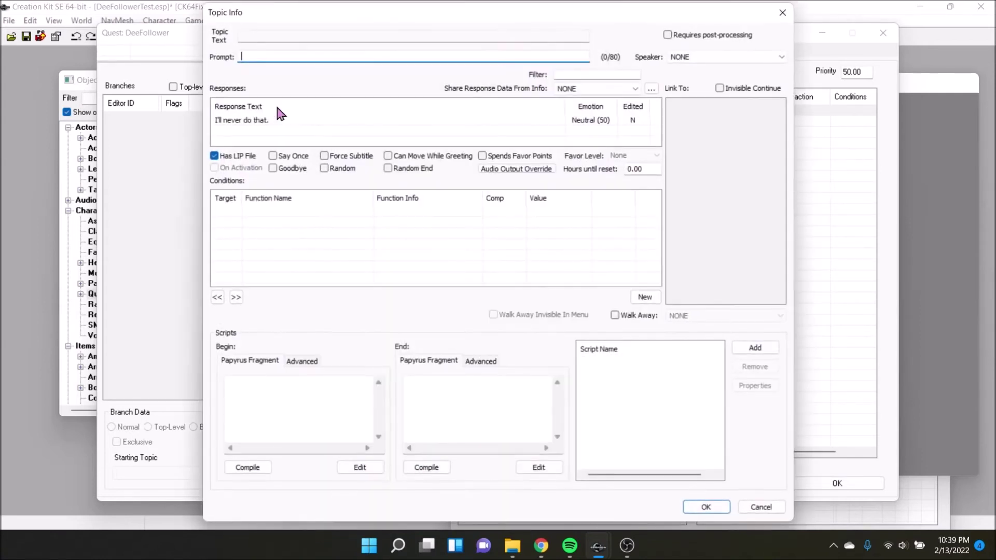
click(292, 168)
click(339, 169)
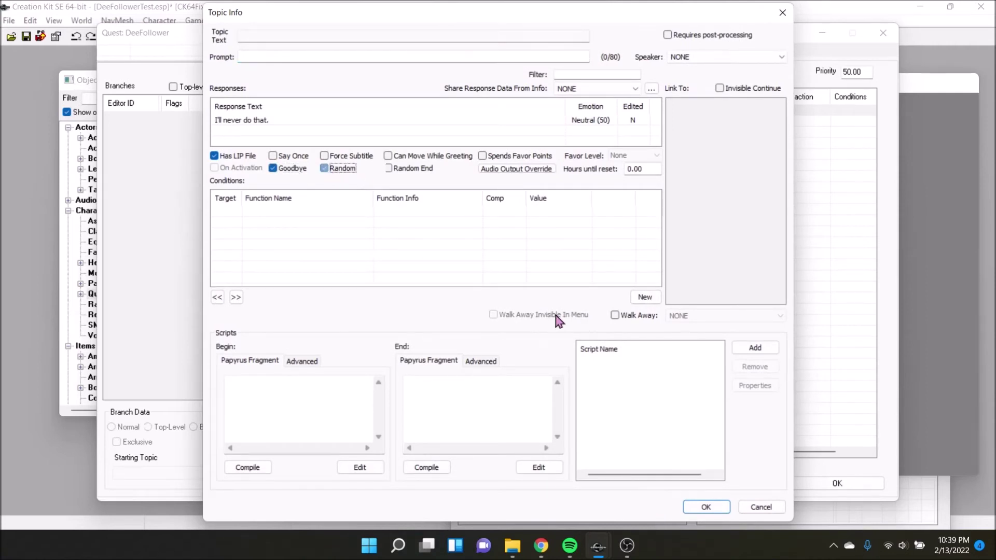
click(714, 514)
- Cancel a third new favor topic and bring up the Basic Lines List in the browser
right_click(313, 170)
click(332, 172)
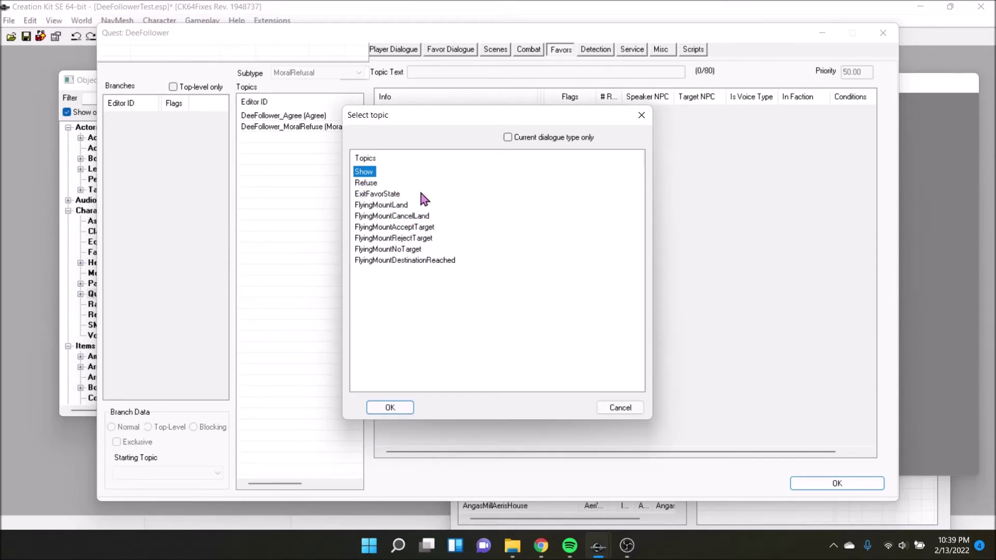
click(619, 415)
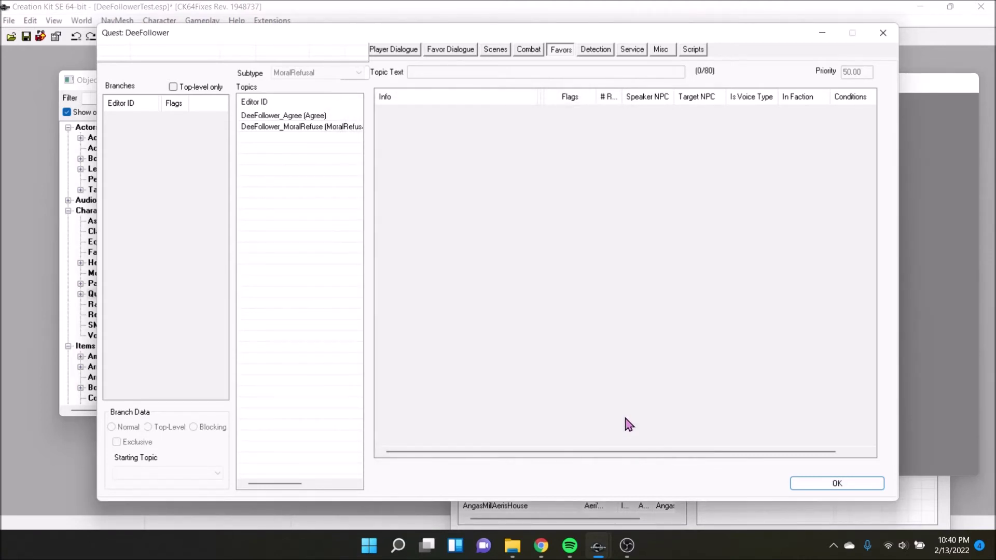
click(541, 546)
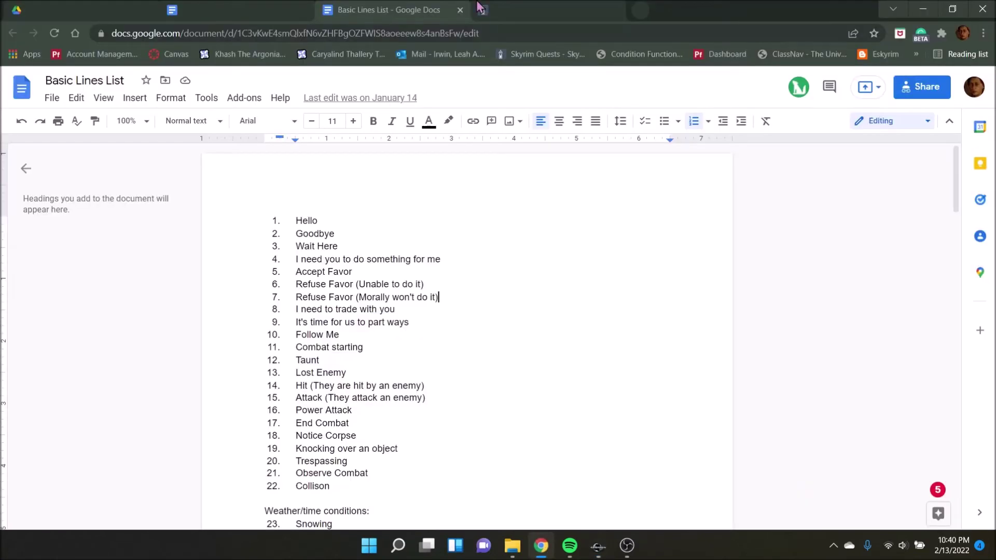
- Close Chrome's Skyrim Quests tab and return to DeeFollower's Favors page in Creation Kit
click(615, 10)
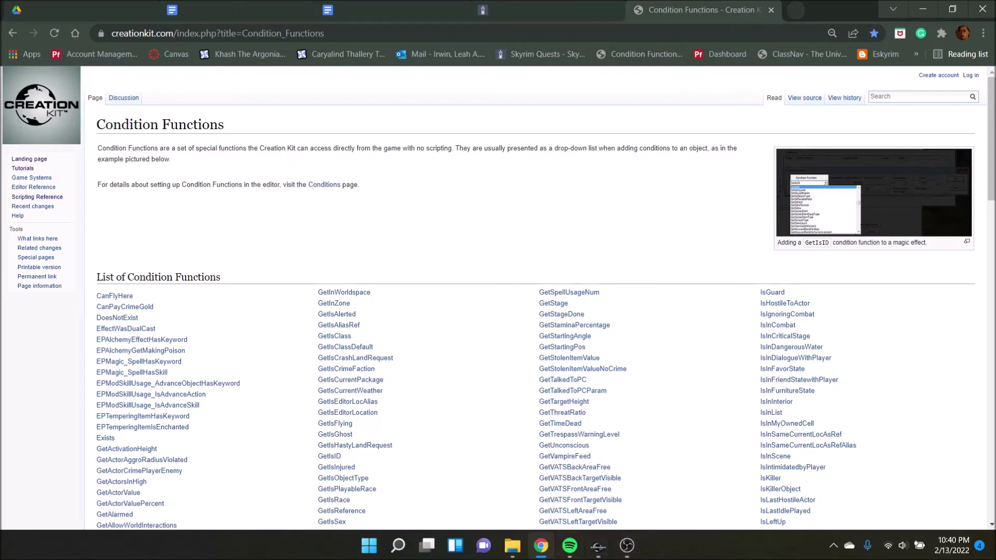
mouse_move(598, 545)
click(660, 480)
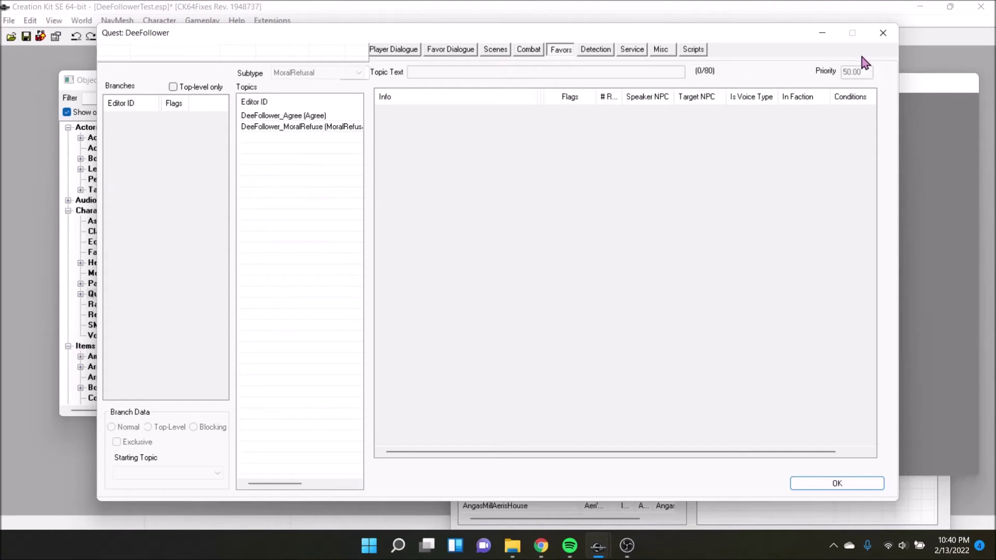
click(830, 485)
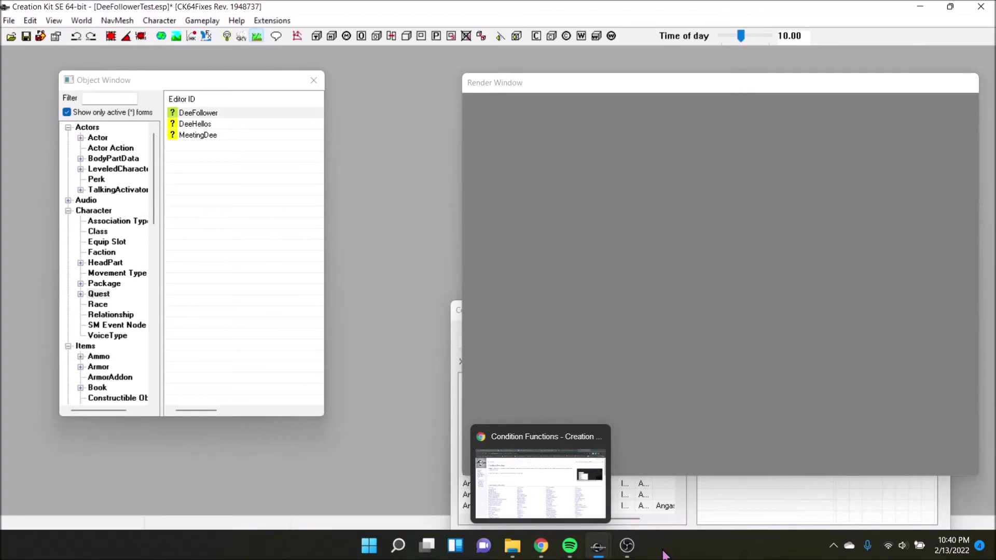
click(541, 545)
click(354, 7)
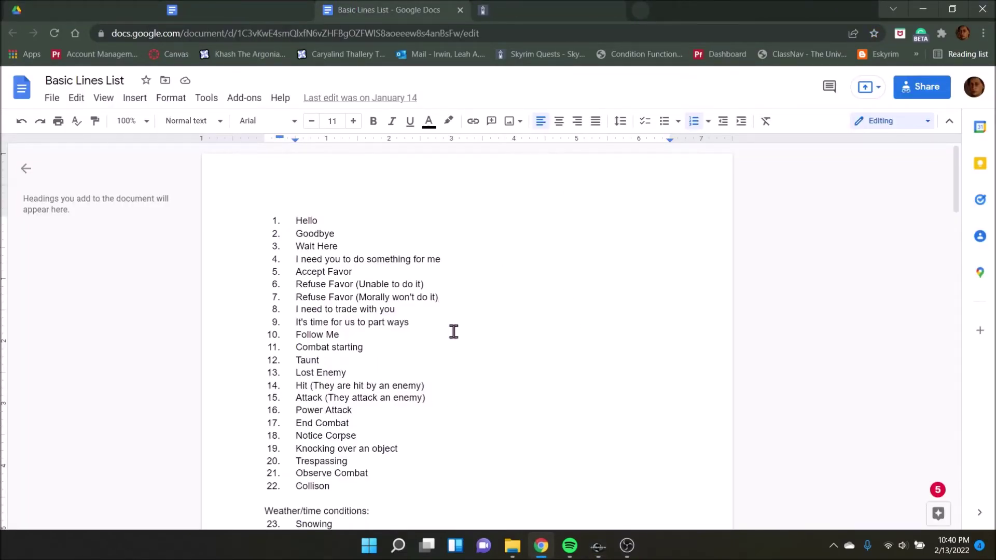
scroll(394, 299, down, 3)
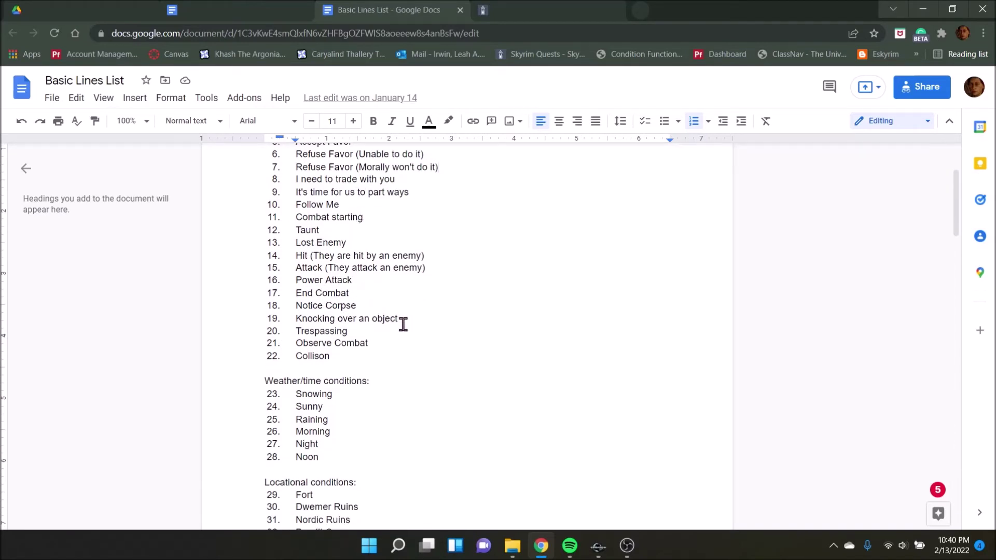
click(598, 546)
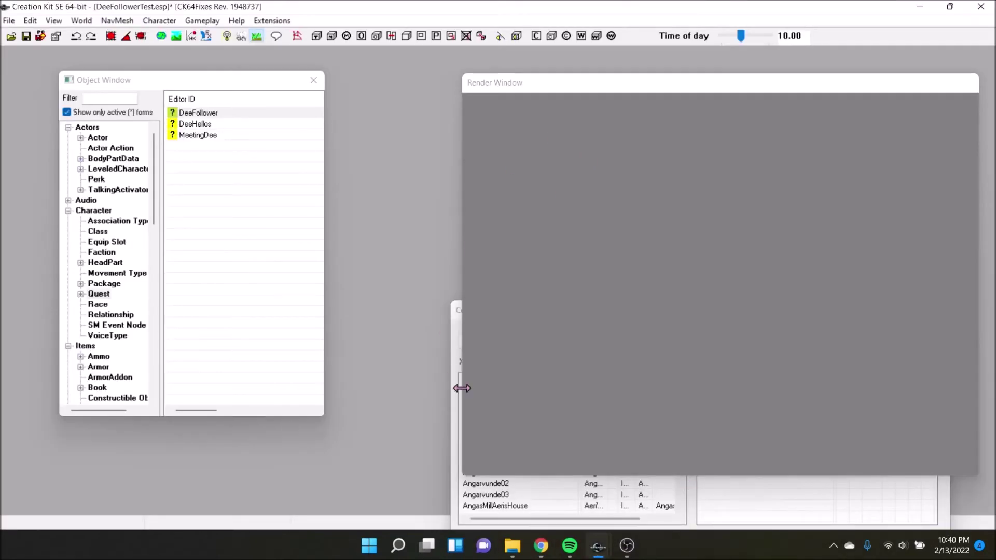
double_click(200, 117)
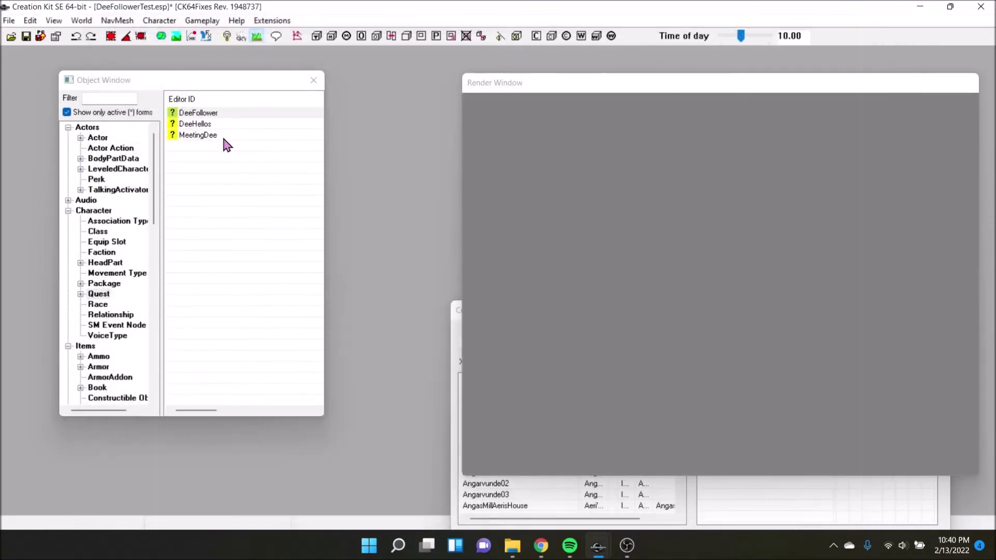
- Reopen the DeeHellos quest and show its Detection topics, AlertIdle through DetectFriendDie
double_click(216, 125)
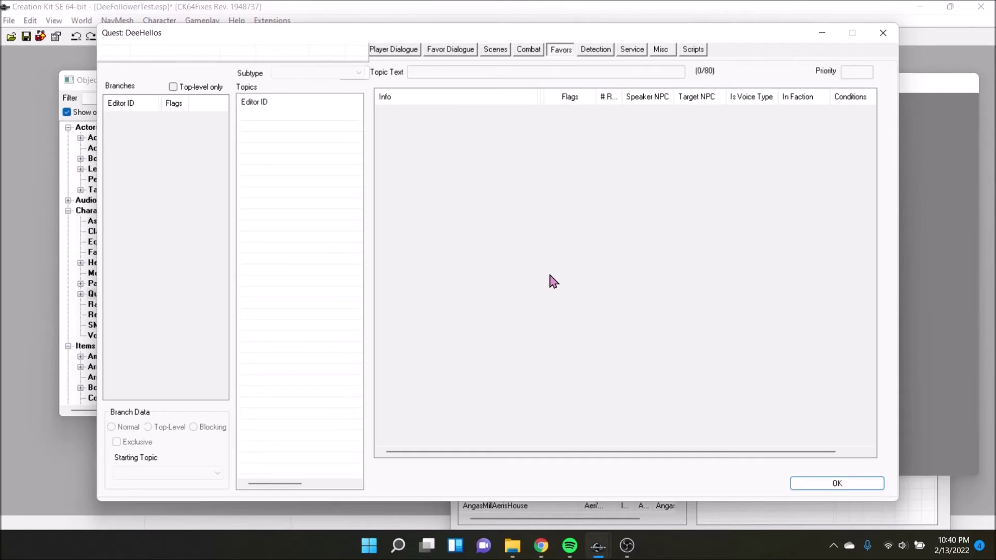
click(537, 551)
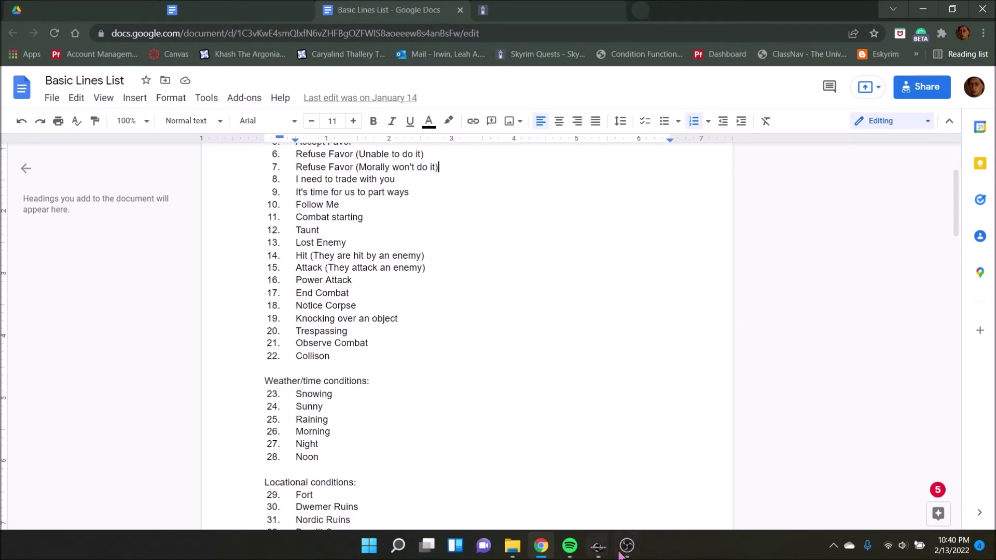
mouse_move(598, 546)
click(649, 466)
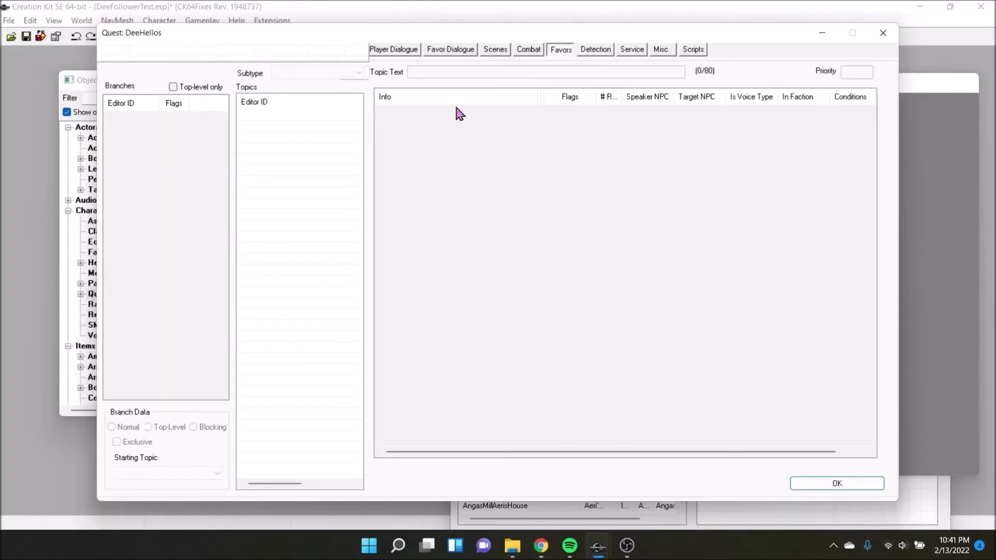
click(596, 51)
right_click(269, 138)
click(294, 149)
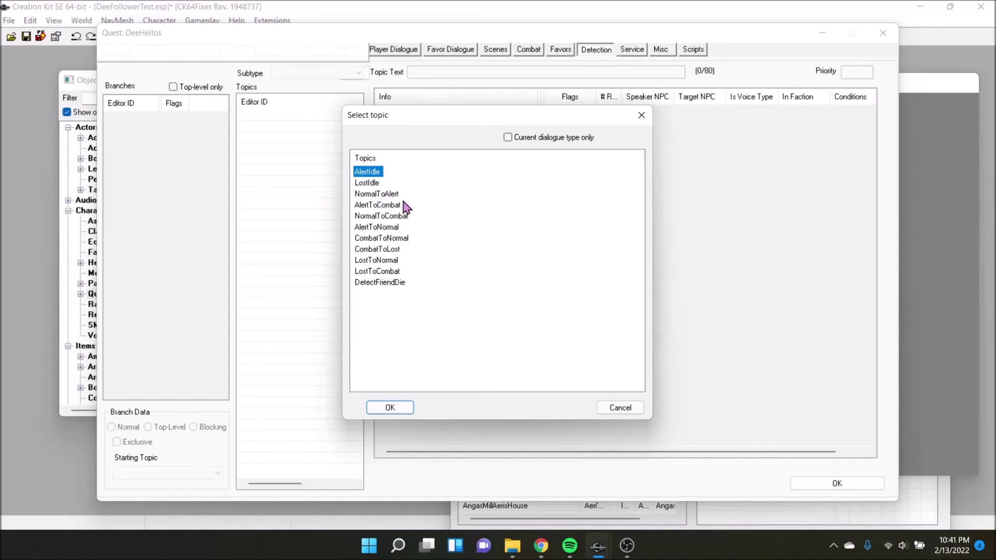
click(393, 216)
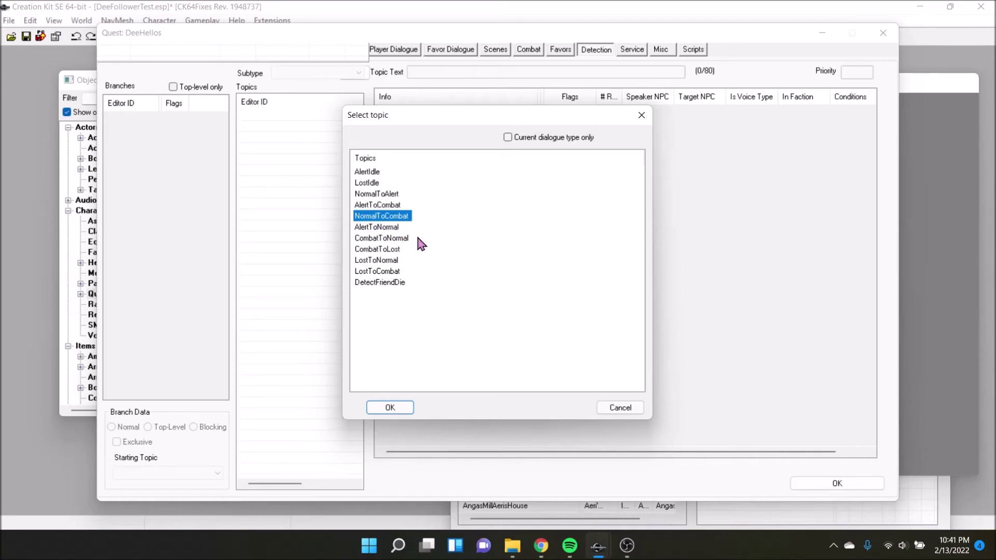
click(405, 239)
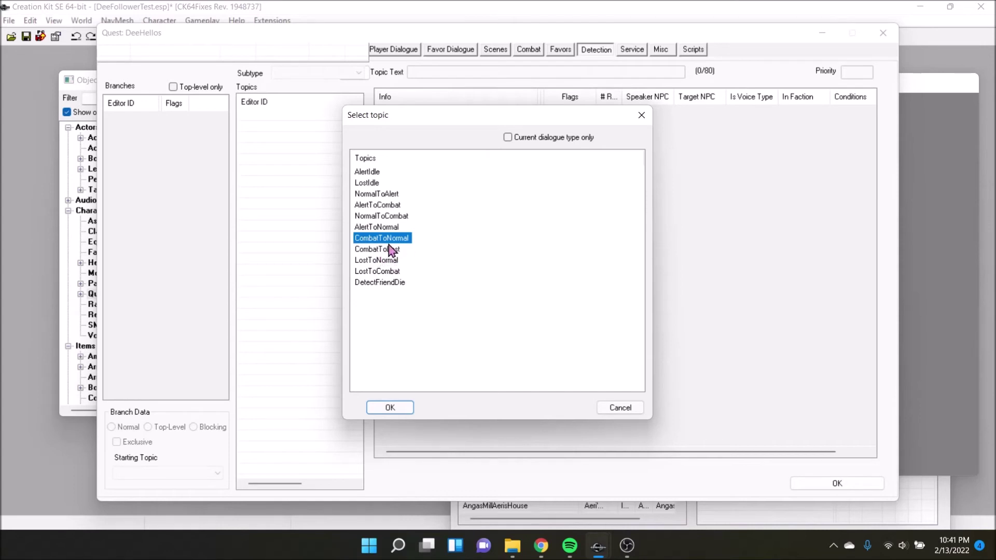
click(391, 250)
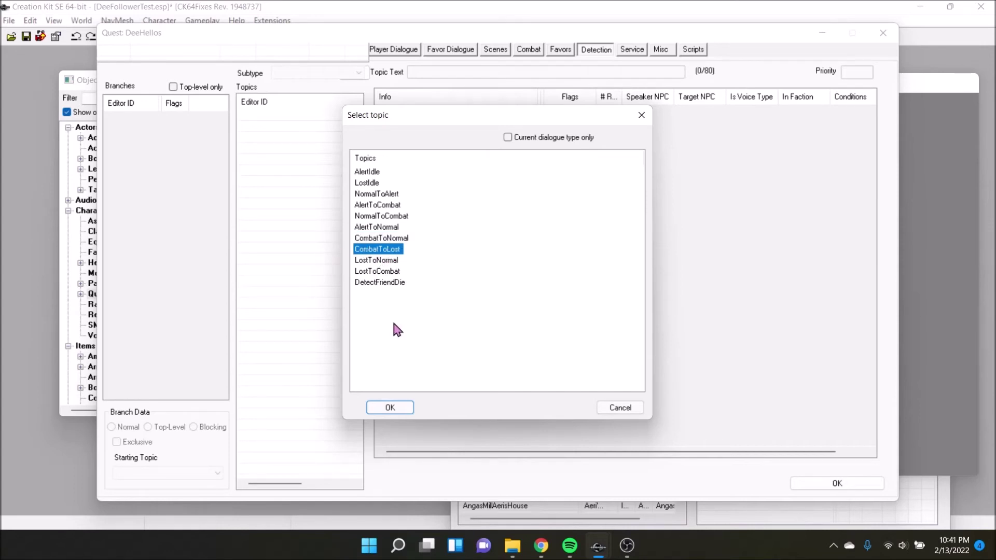
click(389, 273)
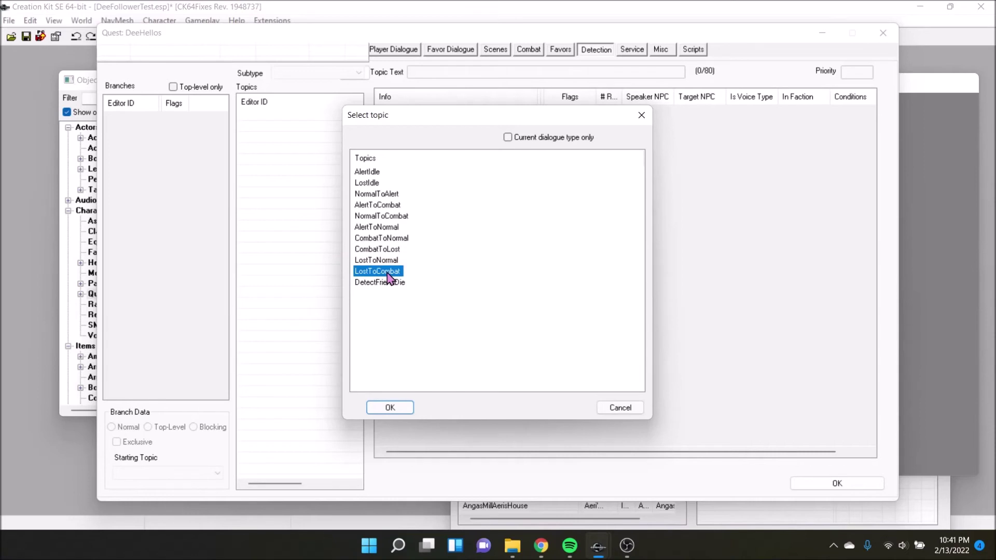
click(371, 173)
drag(371, 174, 596, 349)
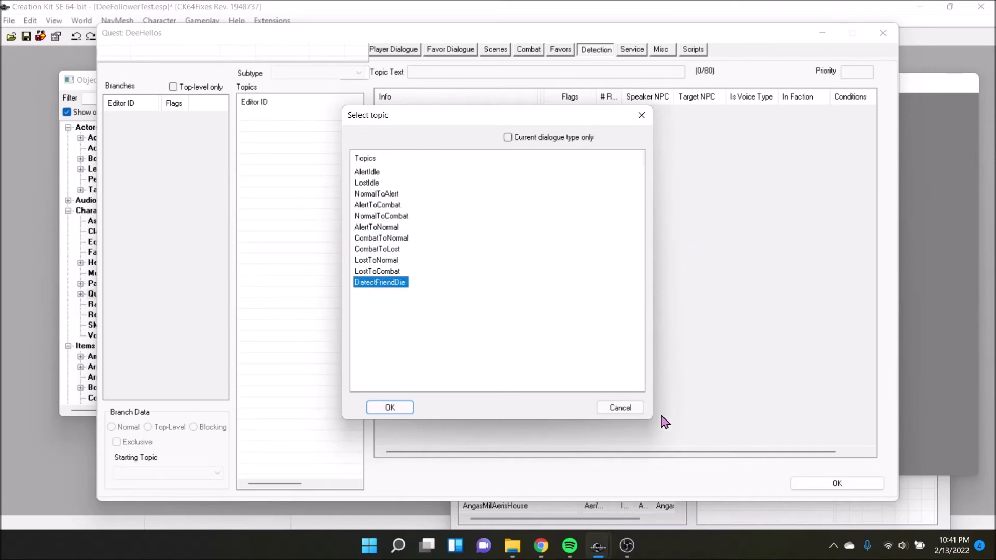
click(623, 409)
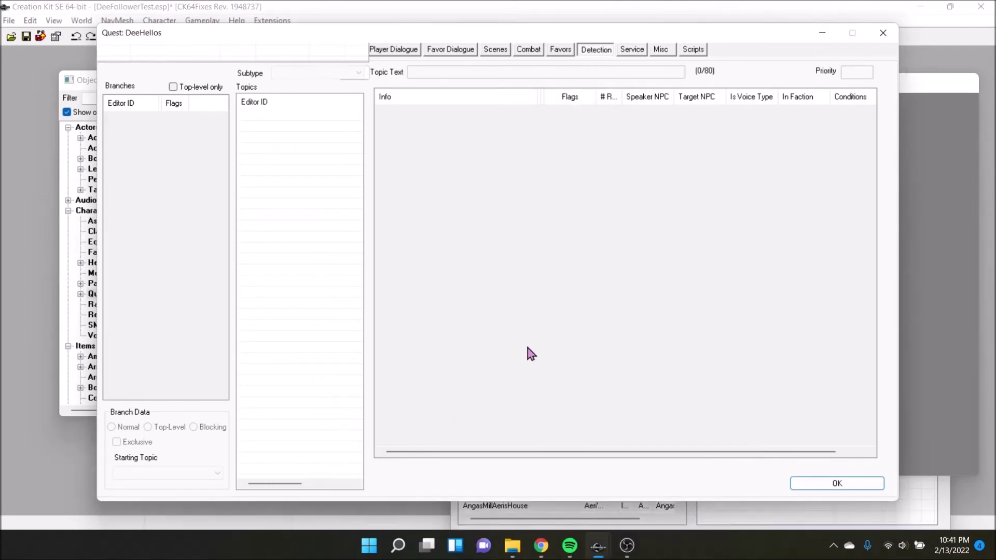
- On the DeeHellos Combat page, start a new topic and look at PowerAttack and Hit
click(528, 49)
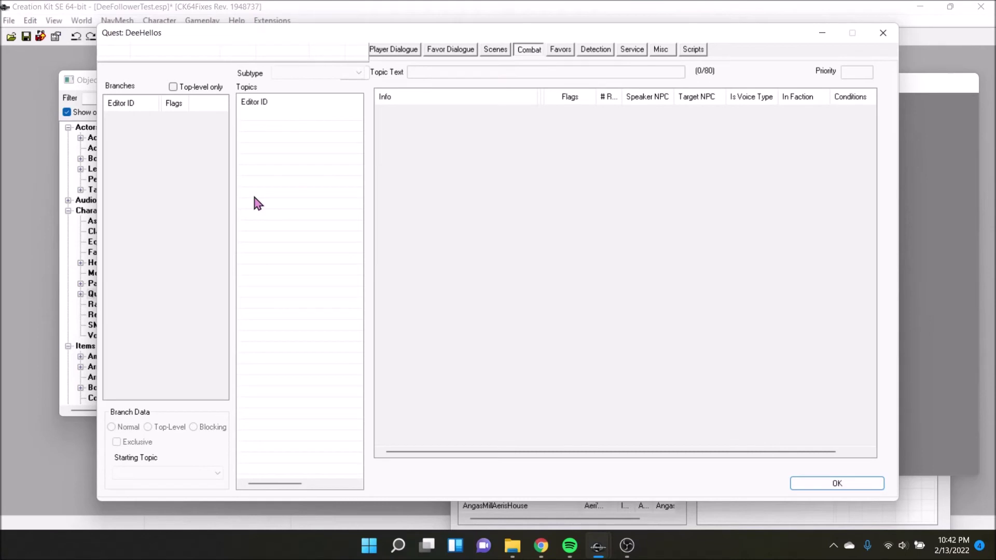
right_click(310, 148)
click(328, 154)
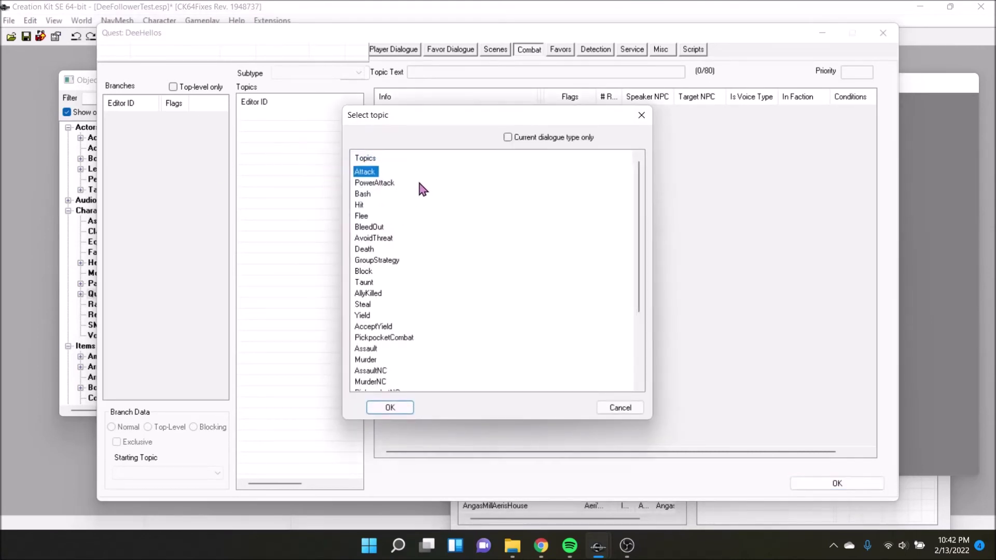
click(381, 183)
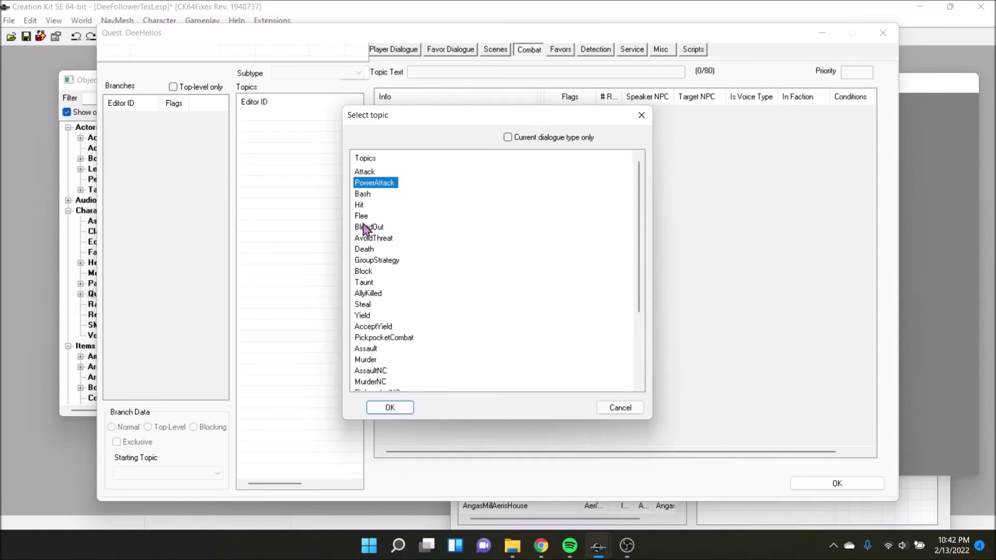
click(360, 206)
- Browse the Taunt, Trespass and AllyKilled topics, then cancel without adding any
scroll(528, 217, down, 1)
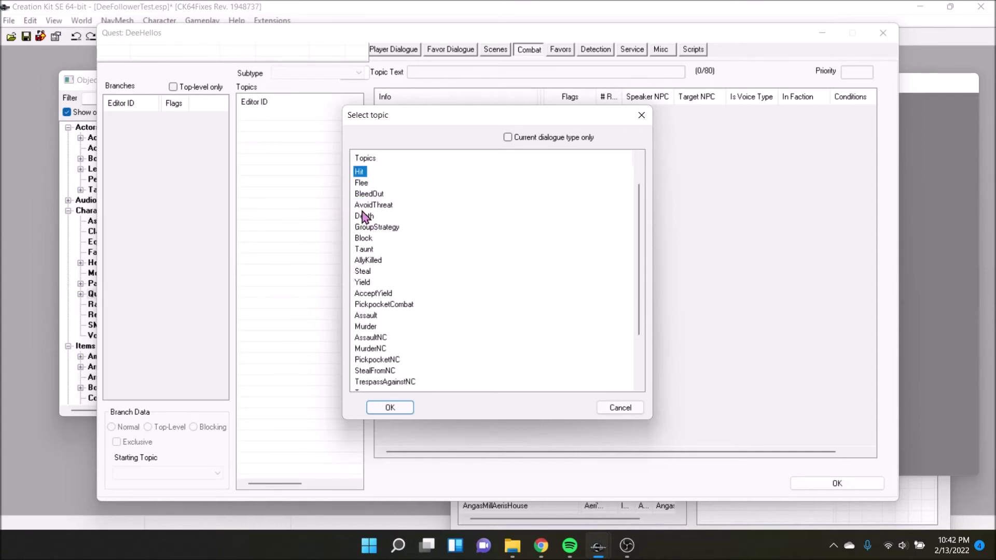
click(367, 250)
scroll(505, 262, down, 2)
scroll(498, 283, up, 1)
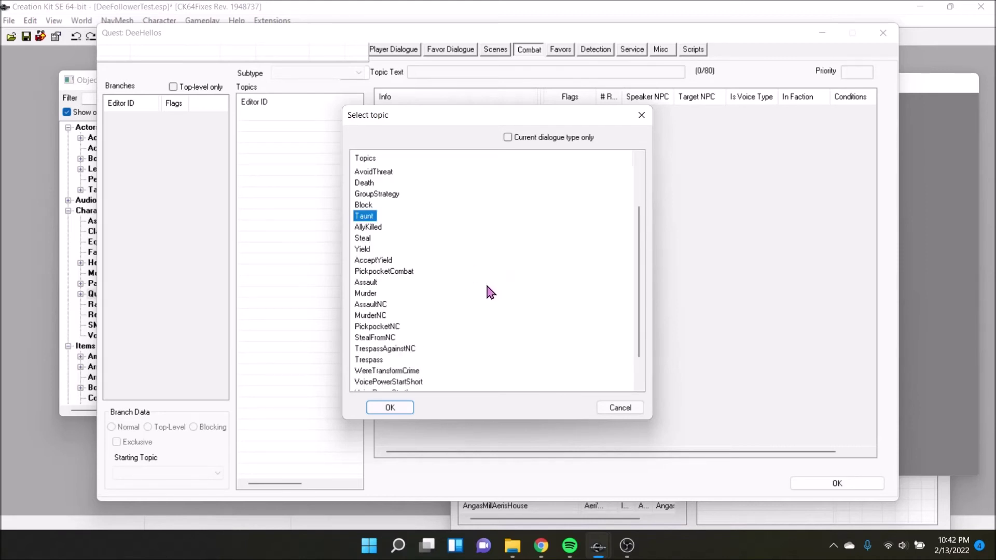
scroll(490, 285, down, 1)
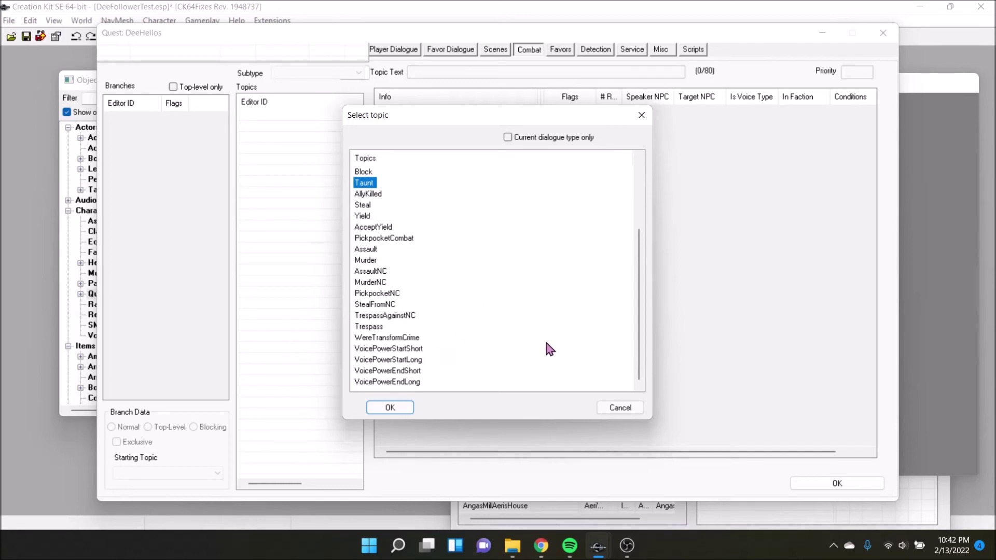
click(377, 328)
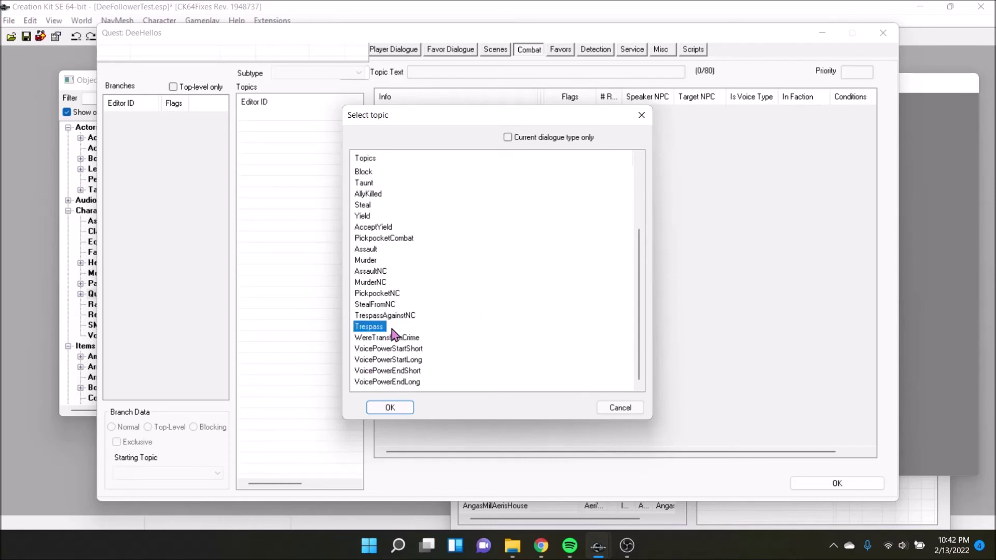
scroll(479, 328, up, 3)
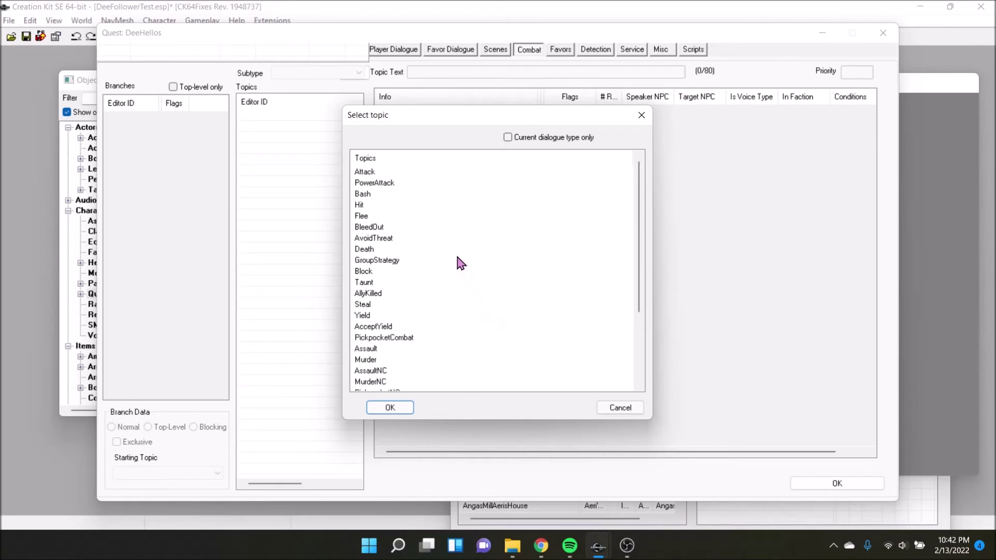
scroll(459, 264, down, 3)
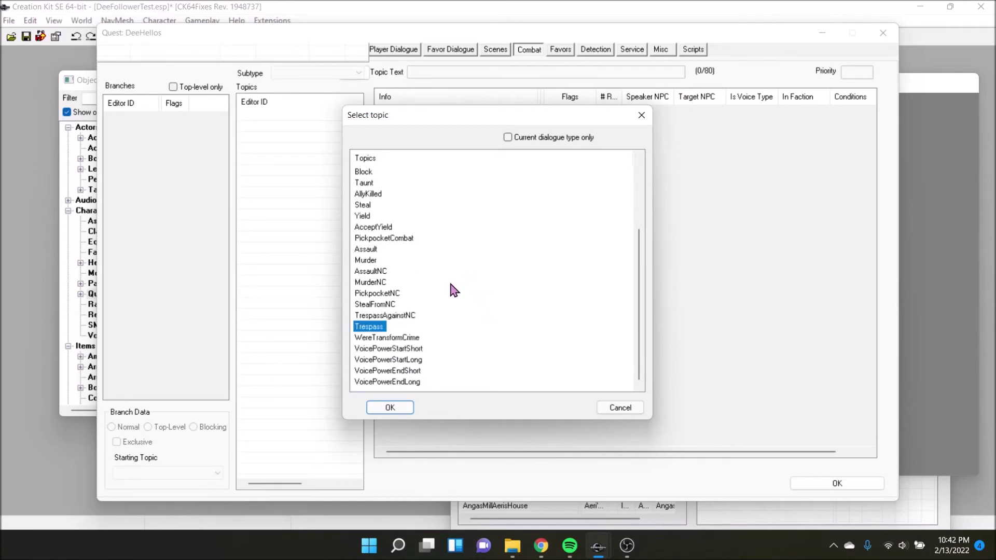
scroll(459, 313, up, 3)
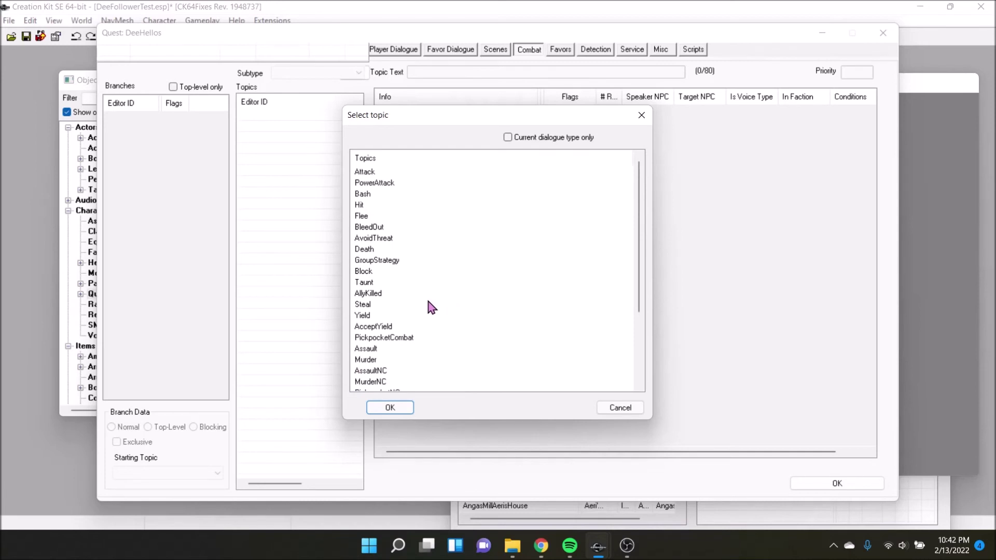
click(377, 297)
click(633, 413)
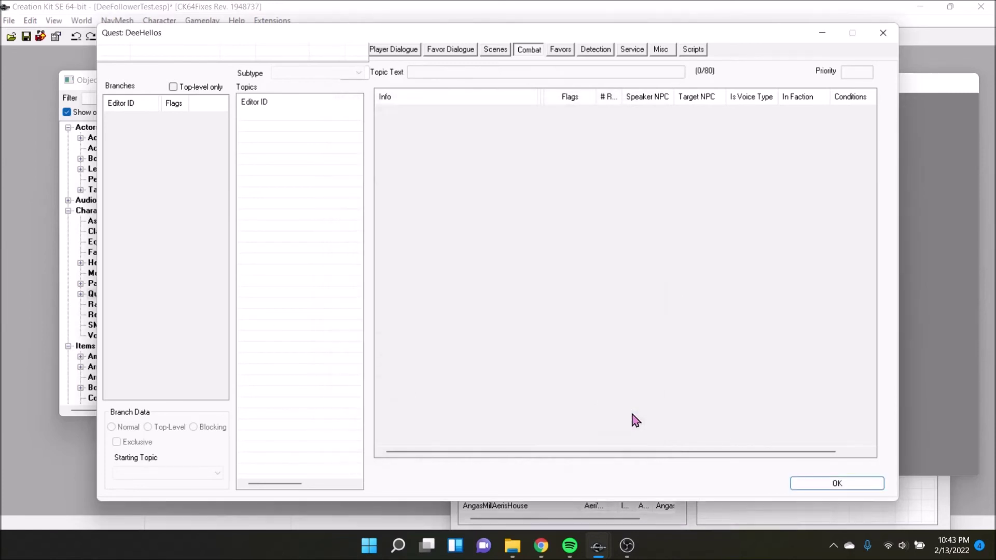
- Check the Basic Lines List document, then return to the DeeHellos quest window
click(541, 548)
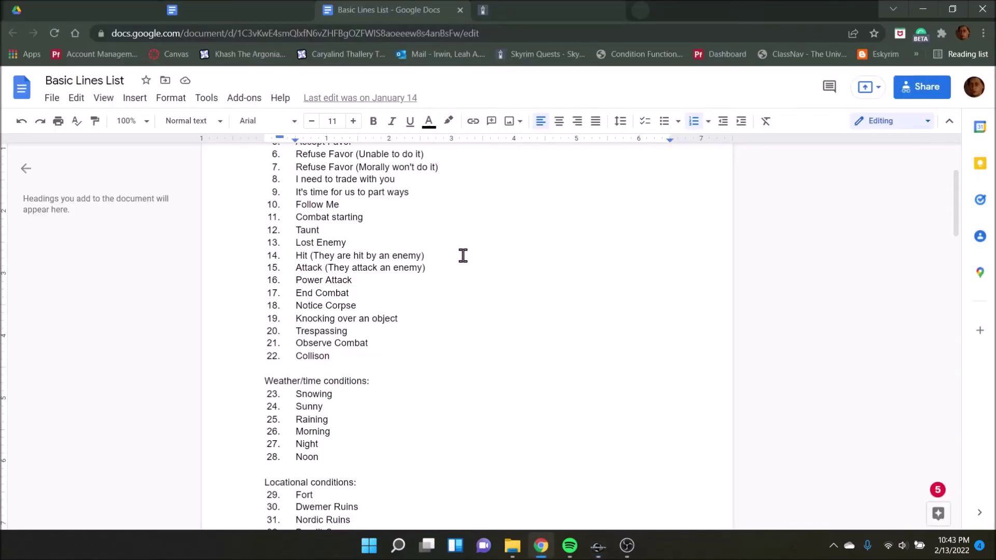
scroll(440, 311, down, 3)
scroll(439, 311, up, 2)
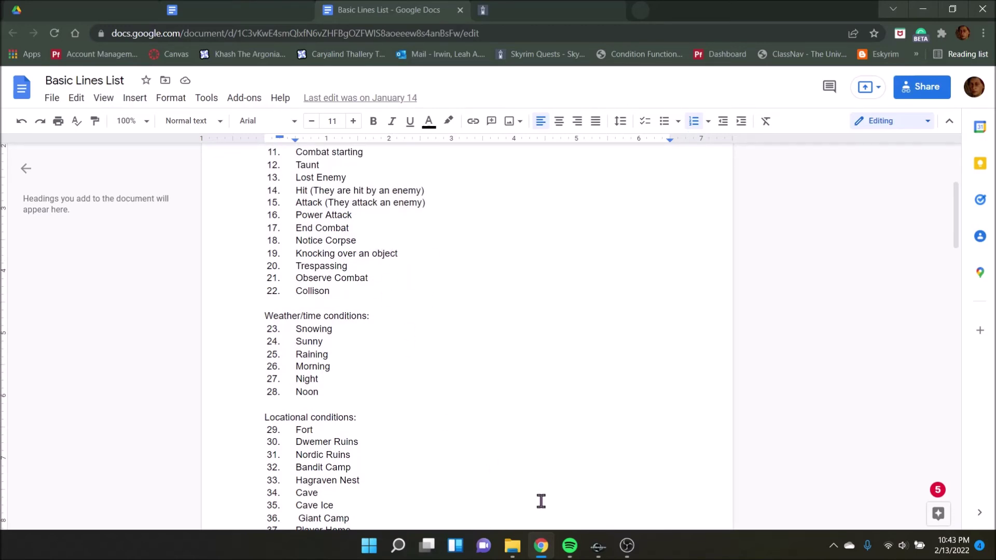
mouse_move(598, 545)
click(655, 506)
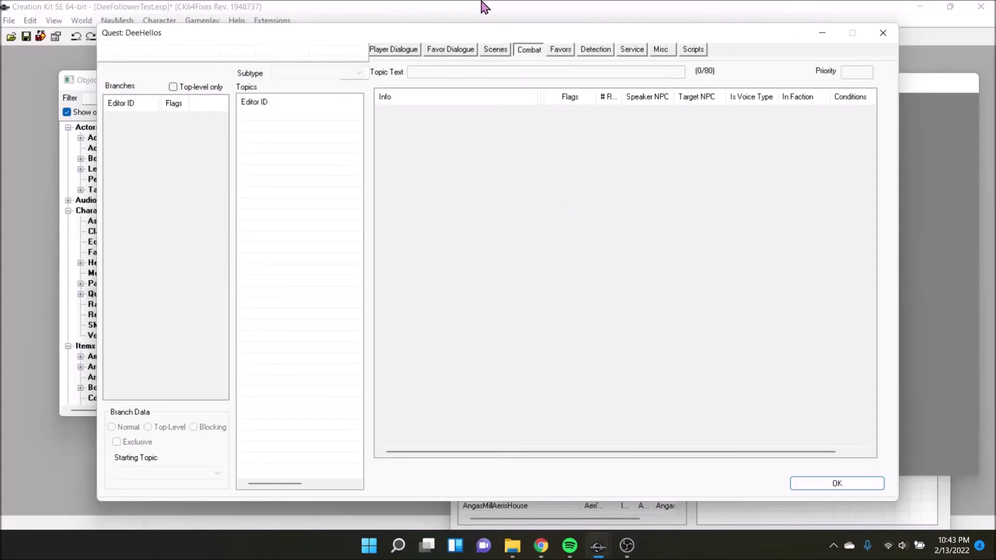
- On the Misc page, start a new topic and look at NoticeCorpse and ObserveCombat
click(662, 50)
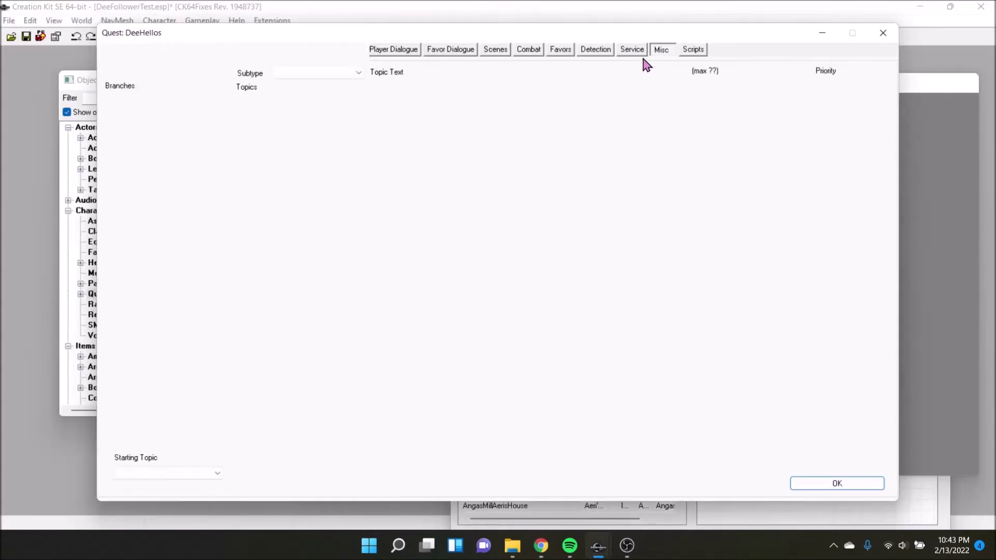
right_click(310, 140)
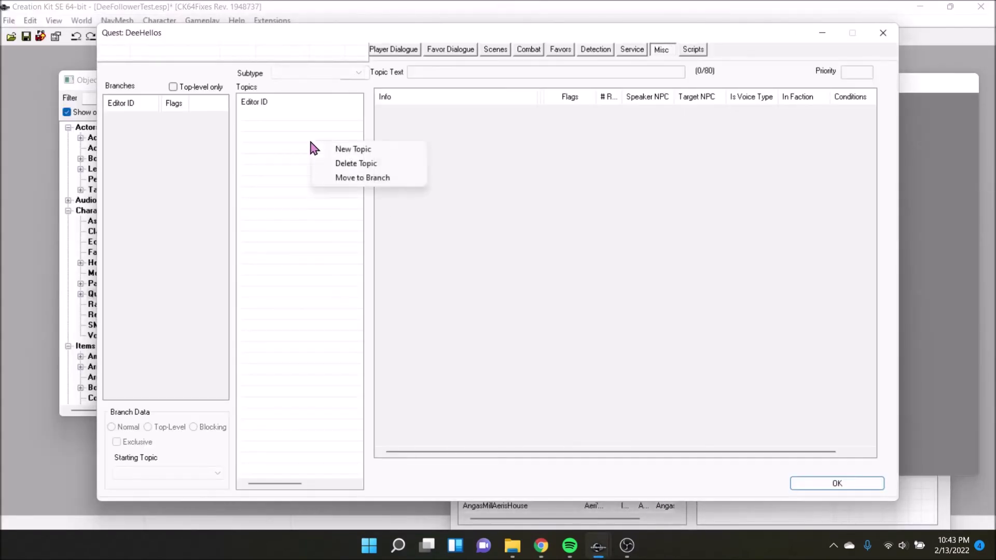
click(352, 151)
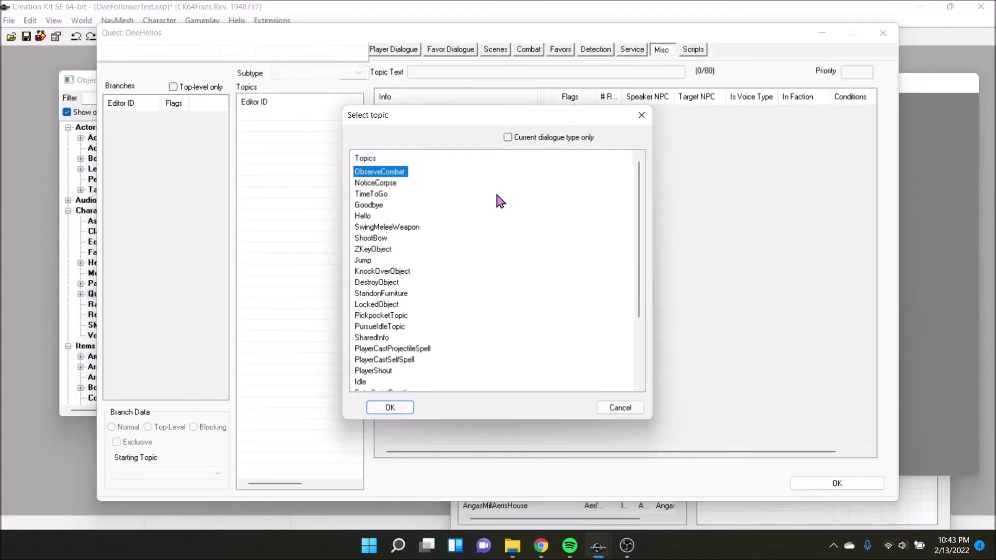
click(395, 185)
click(397, 172)
scroll(424, 278, down, 2)
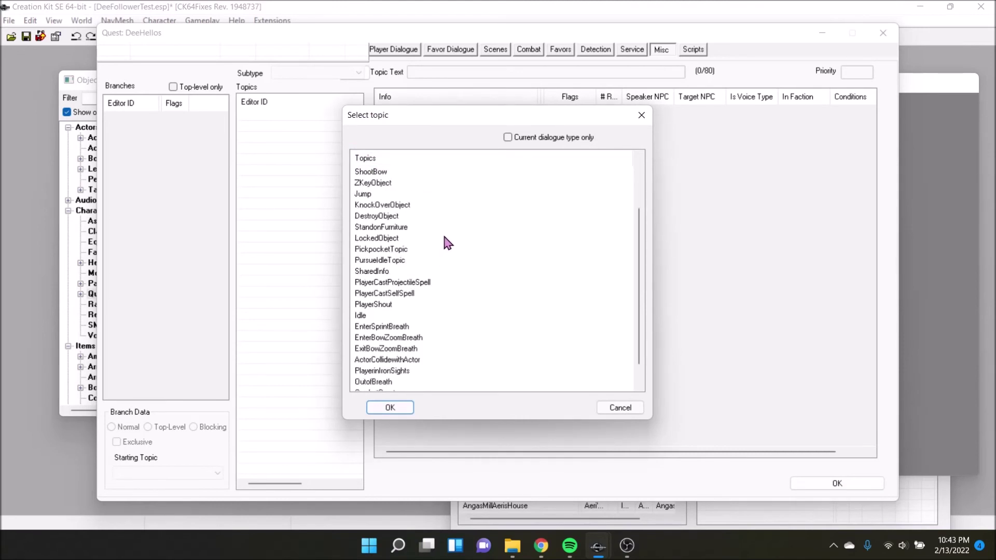
scroll(445, 240, up, 2)
- Browse the Hello, Goodbye and ActorCollidewithActor topics, then cancel without adding one
click(372, 217)
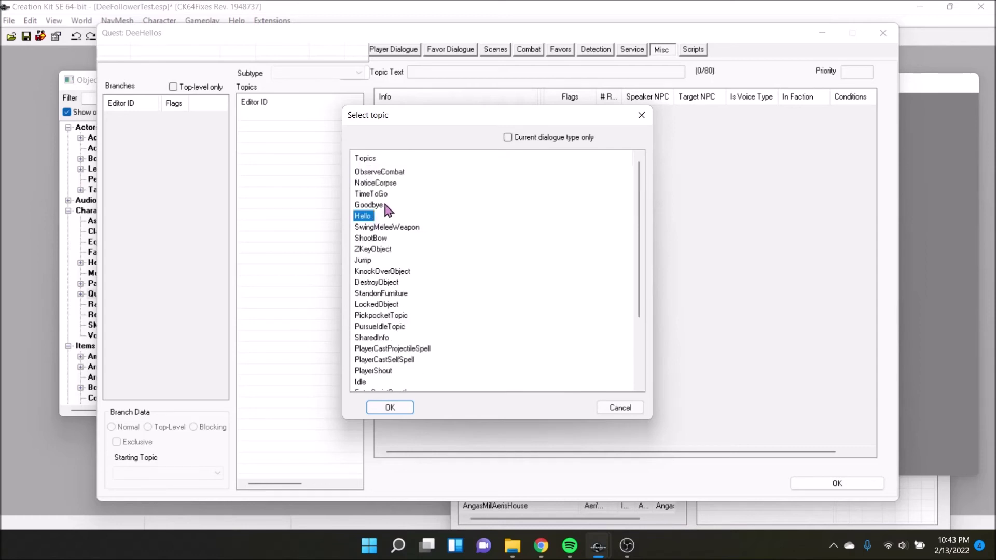
click(393, 207)
scroll(433, 256, down, 3)
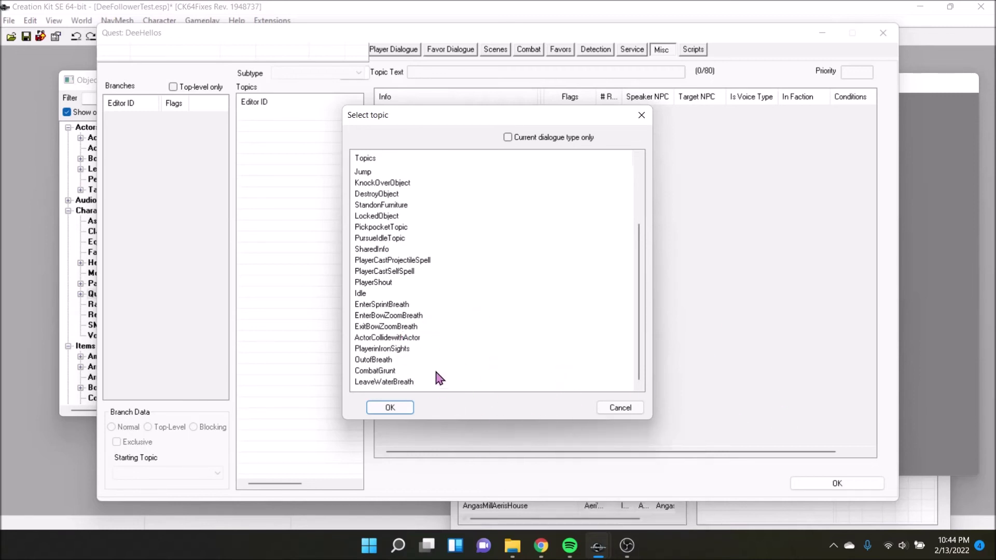
click(411, 338)
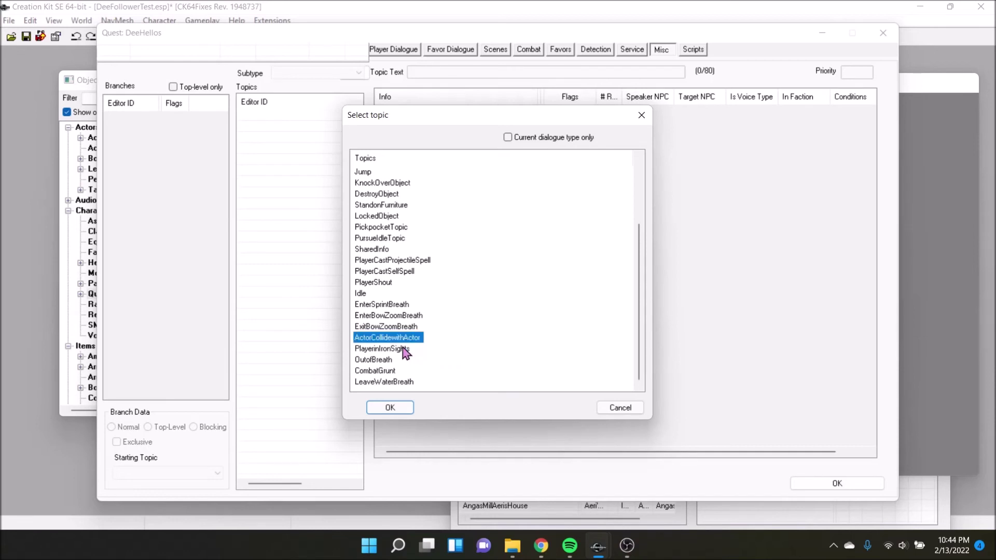
scroll(439, 342, up, 3)
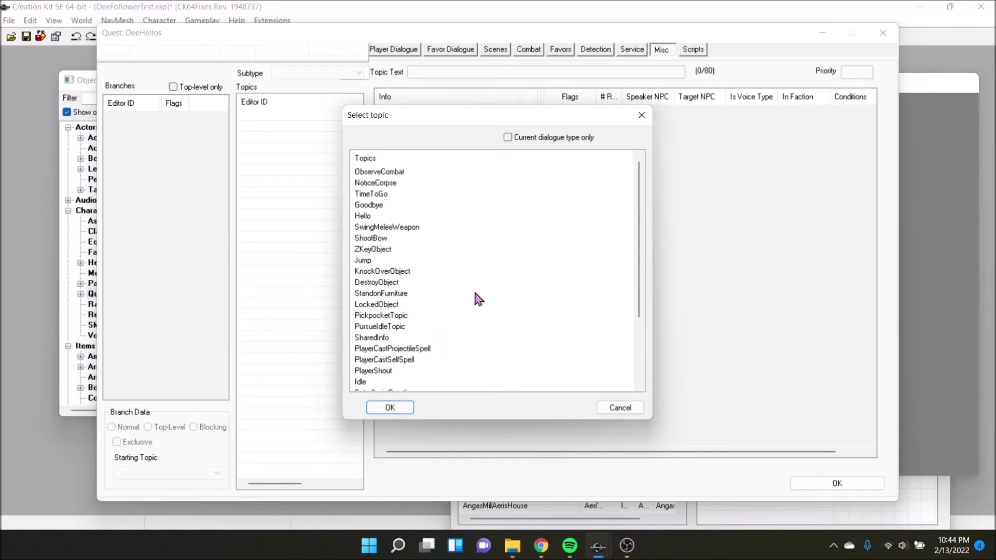
scroll(440, 352, down, 3)
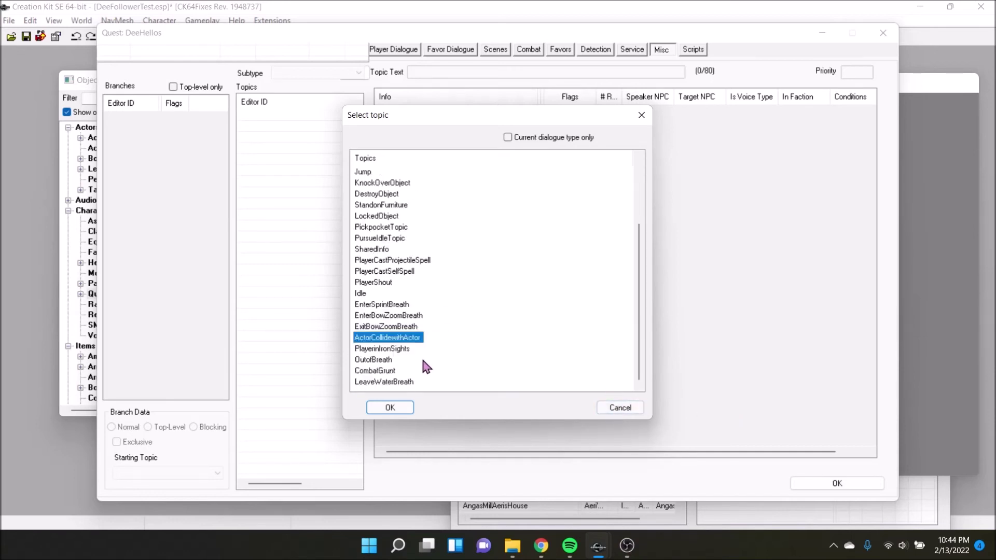
click(629, 407)
- Scroll through the Basic Lines List's Weather/time and Locational conditions sections
click(541, 545)
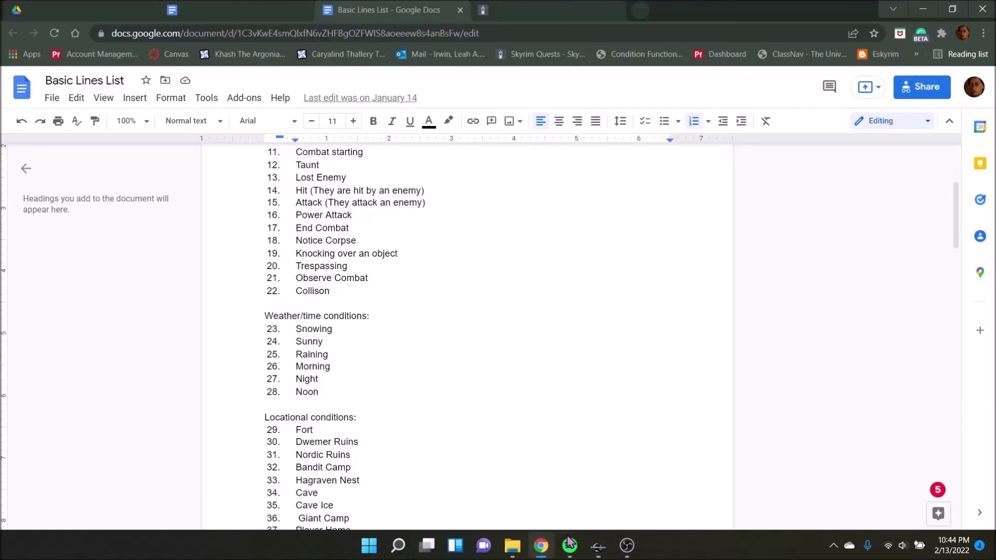
scroll(613, 303, down, 2)
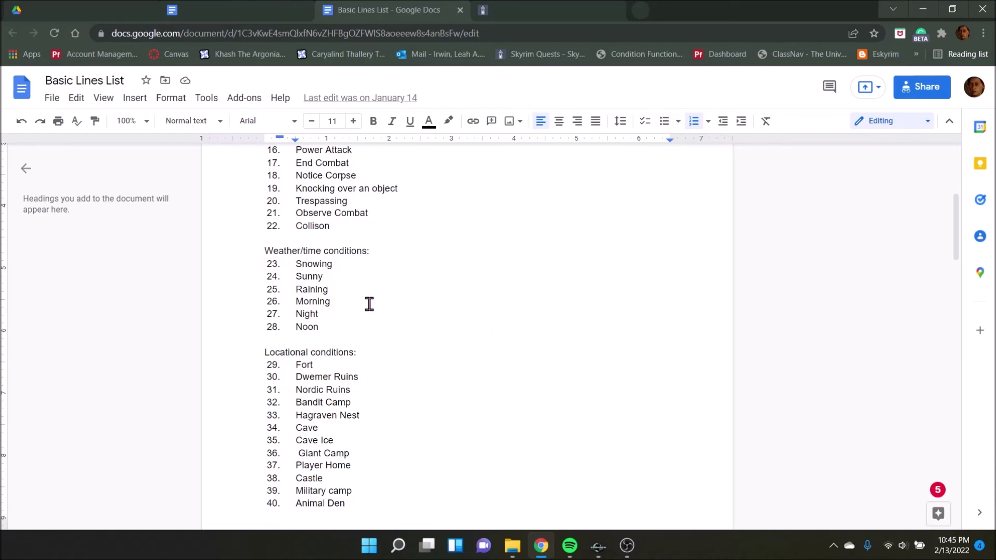
scroll(476, 293, down, 14)
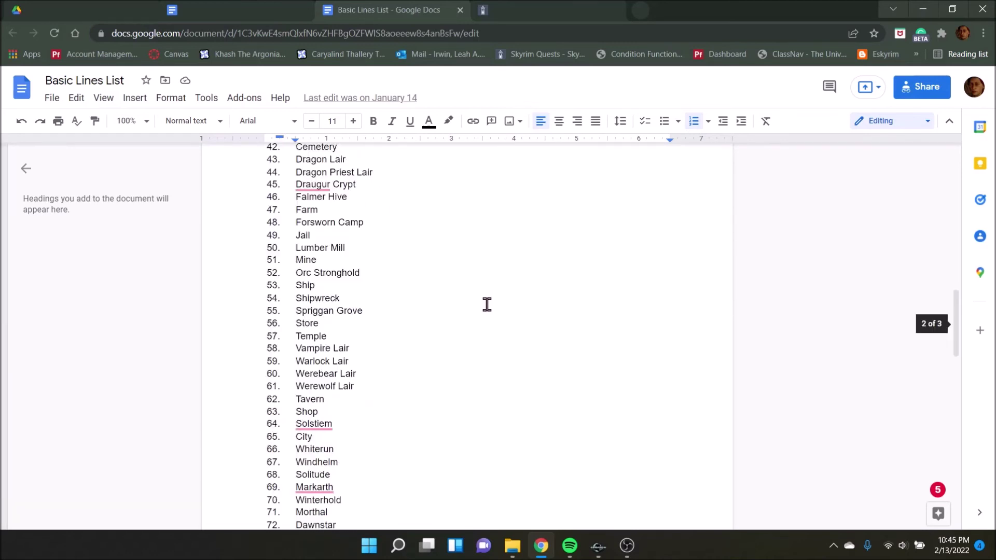
scroll(485, 314, down, 5)
scroll(477, 335, up, 20)
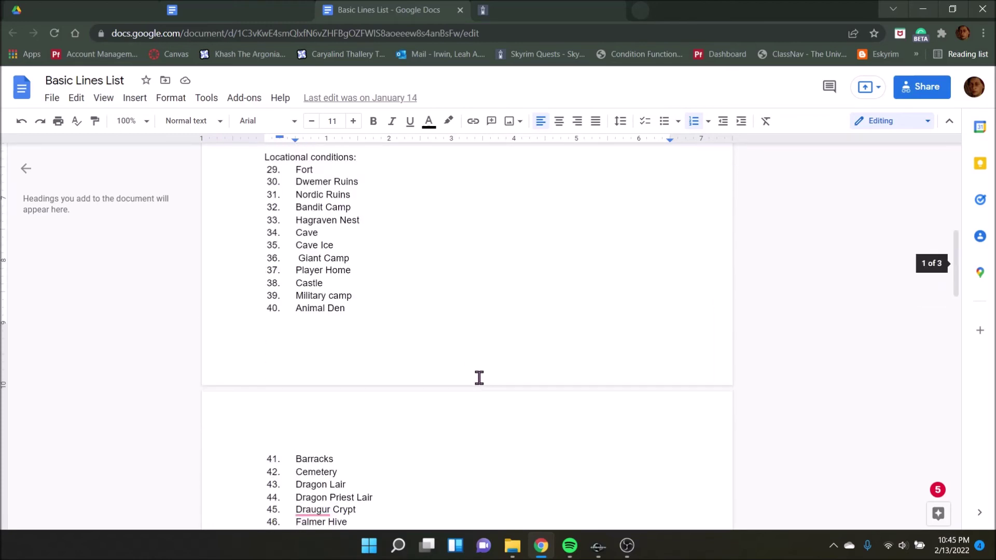
scroll(358, 332, down, 5)
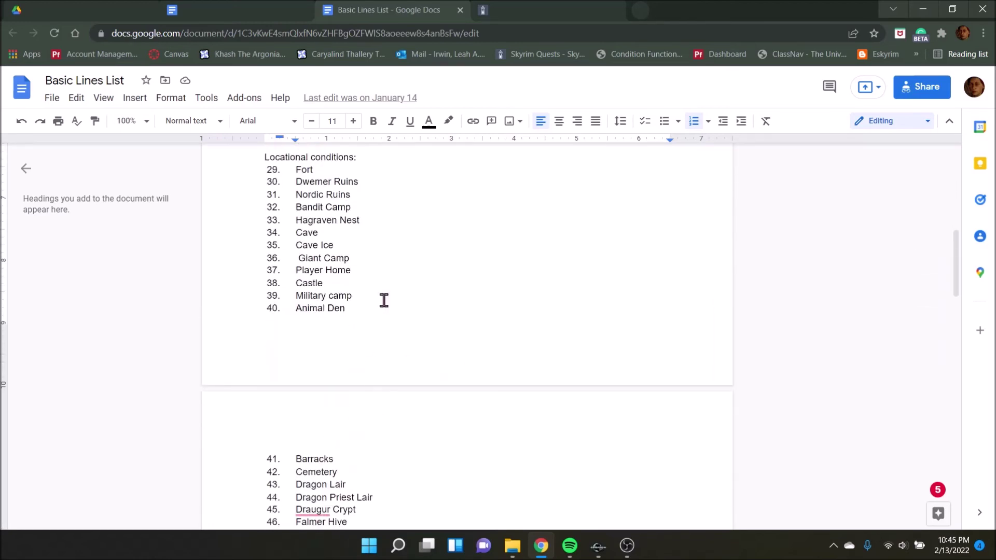
scroll(384, 352, down, 10)
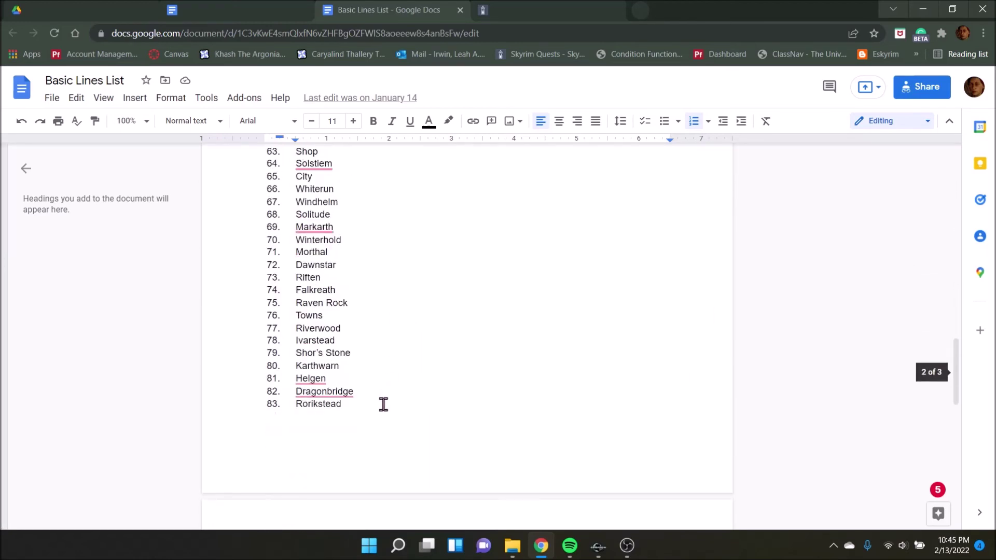
scroll(509, 354, down, 4)
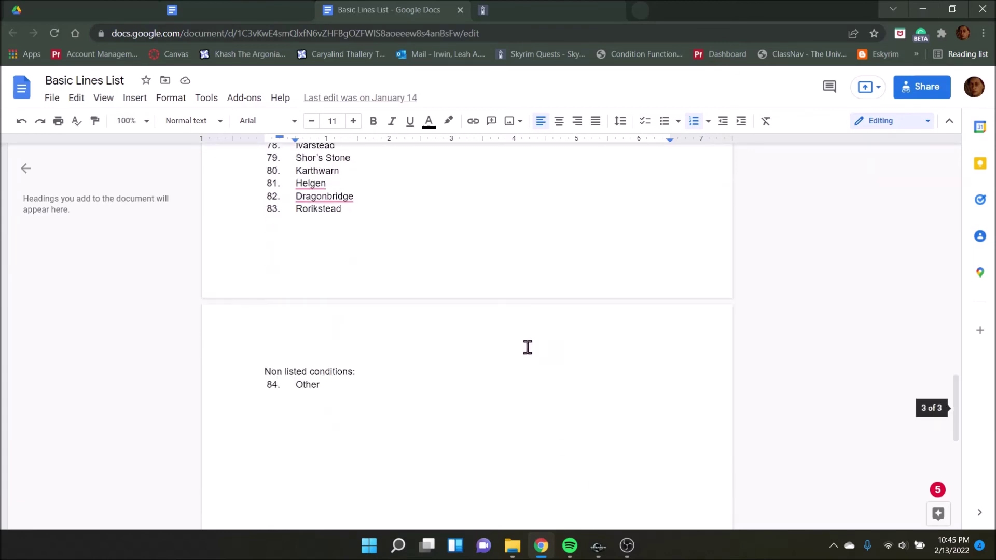
scroll(527, 347, up, 8)
scroll(511, 428, up, 6)
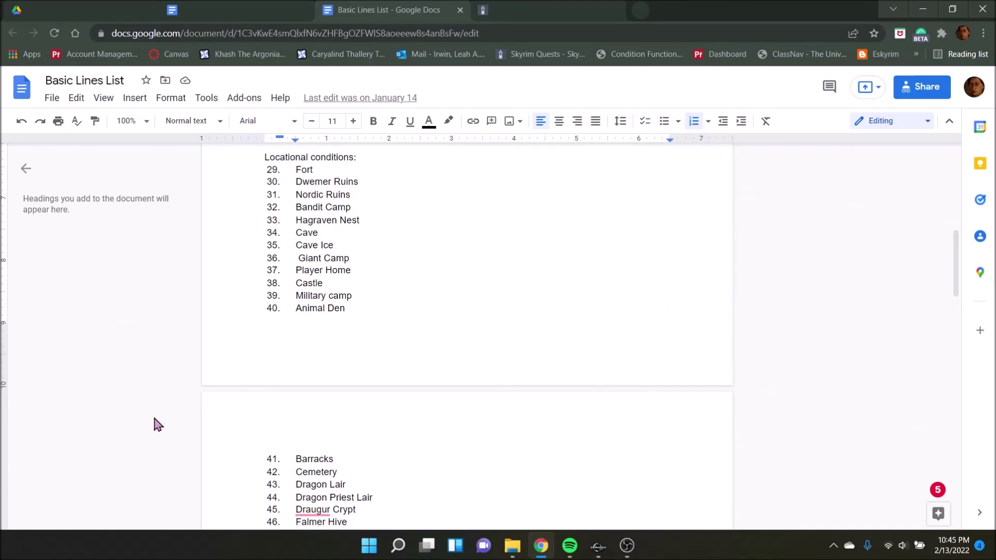
mouse_move(597, 555)
- Start a new Idle-type topic on the DeeHellos Misc page and select its default ID
click(673, 499)
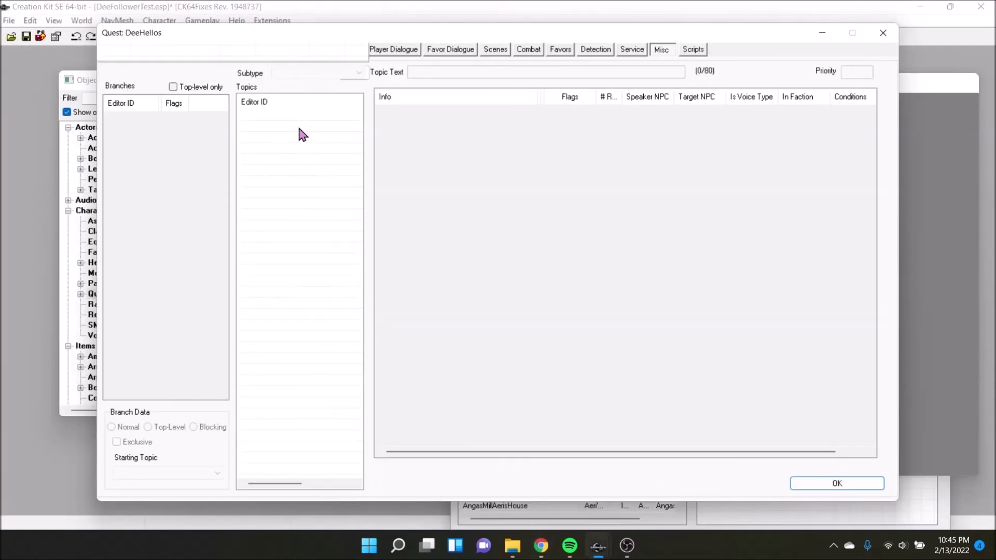
right_click(295, 165)
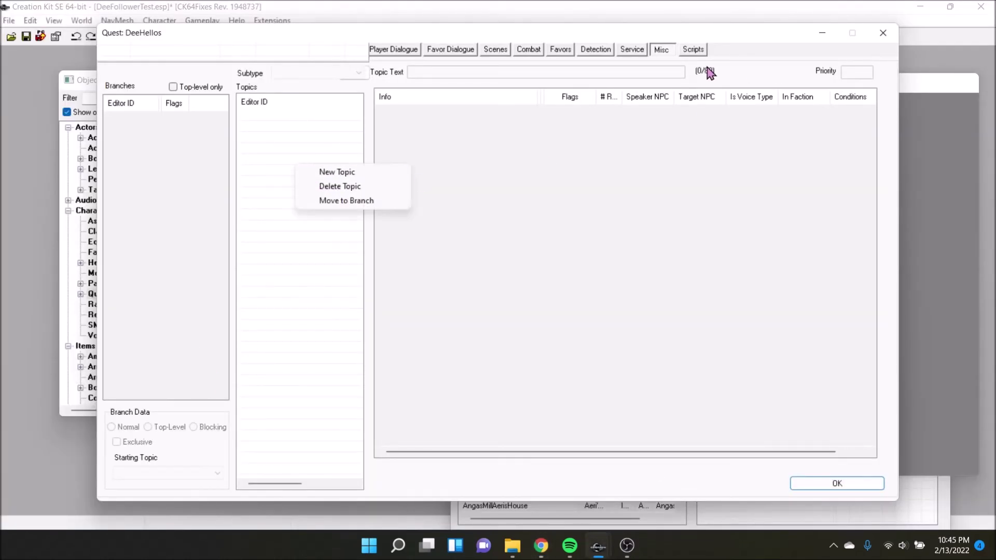
click(328, 173)
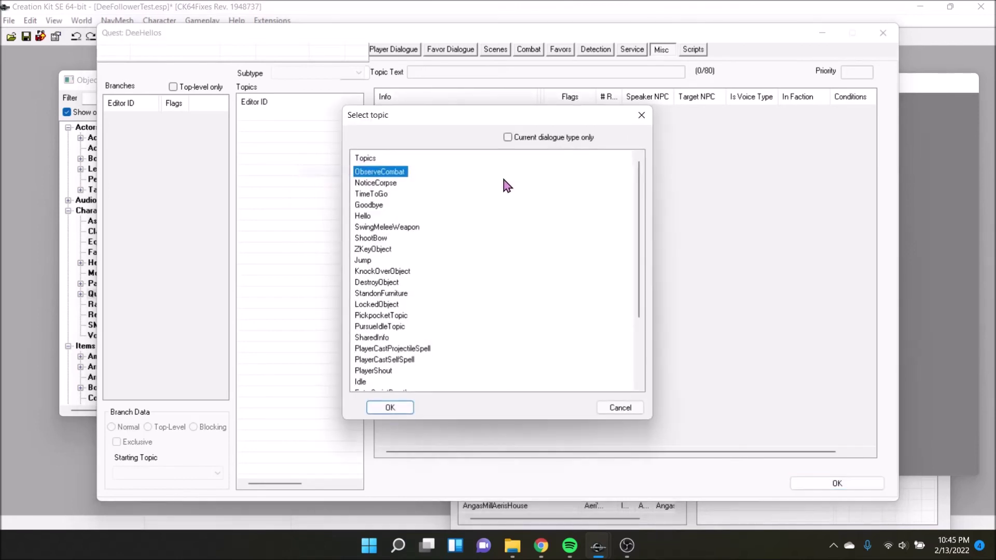
scroll(389, 218, down, 3)
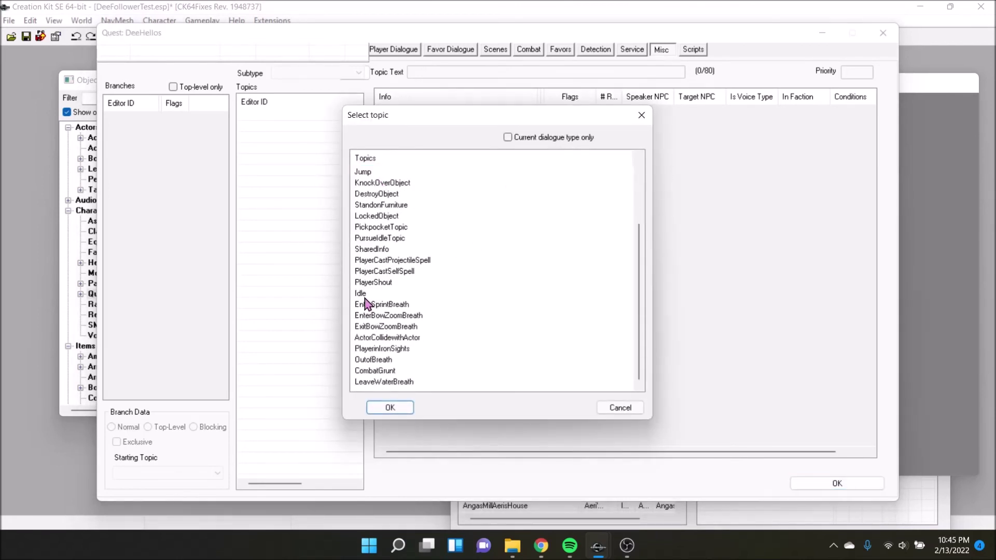
double_click(362, 294)
click(186, 78)
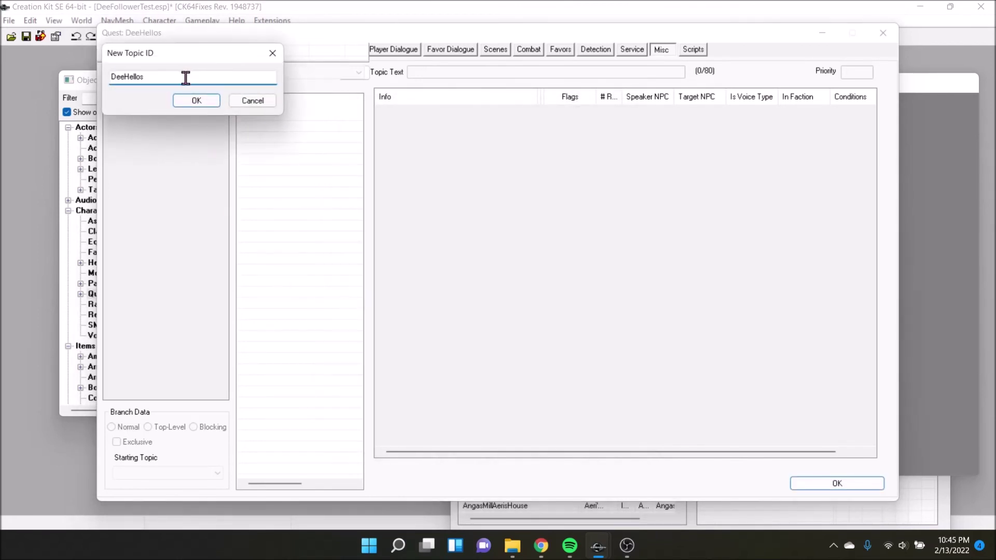
- Name the topic DeeHellos_Idle and start a new response for it
text(_Idle)
click(196, 100)
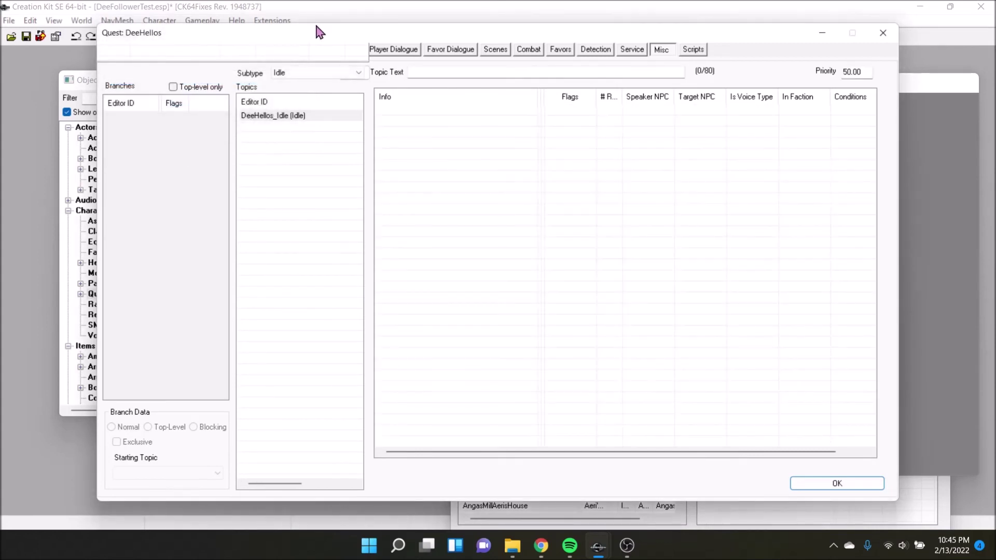
right_click(520, 176)
click(549, 185)
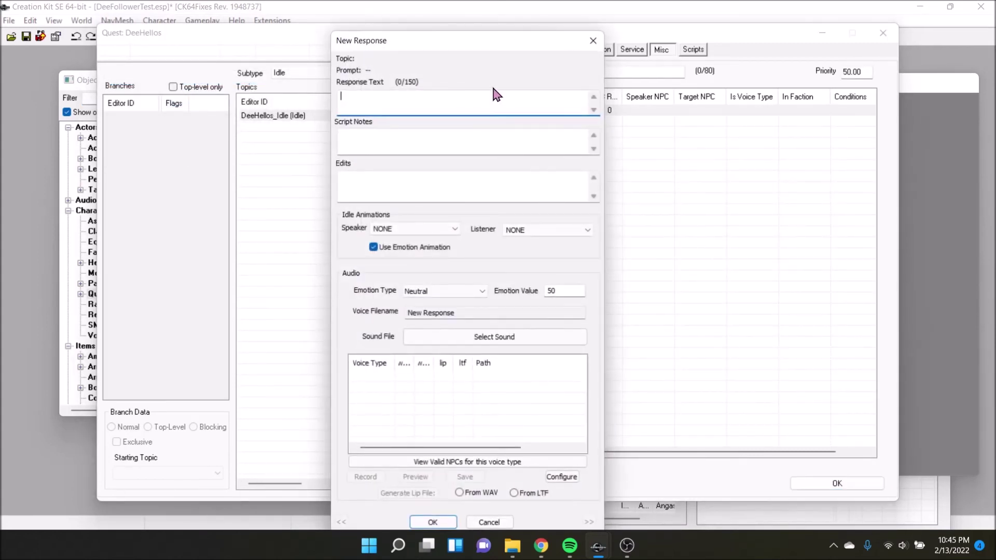
- Check the Basic Lines List, then enter the response text 'Just look at that snow'
click(541, 546)
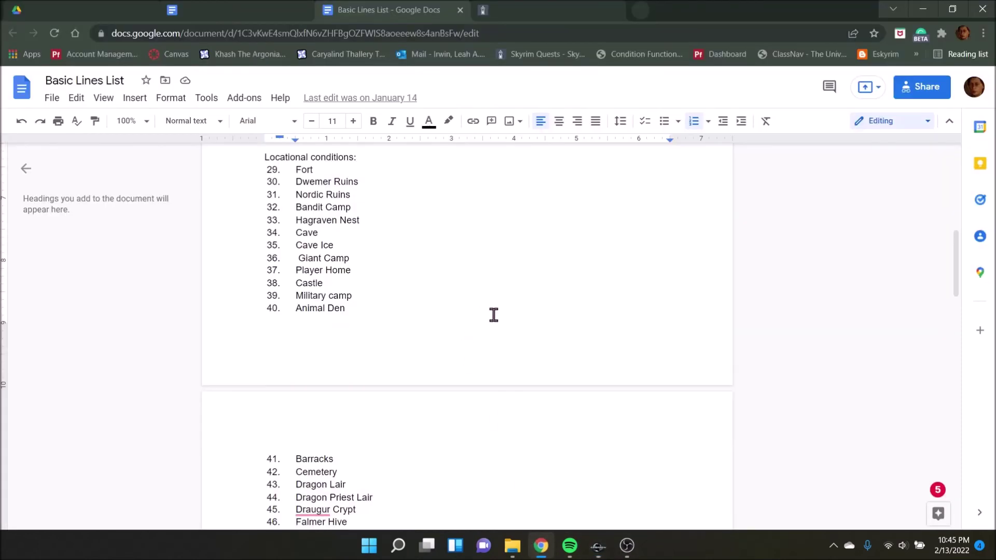
scroll(478, 325, up, 2)
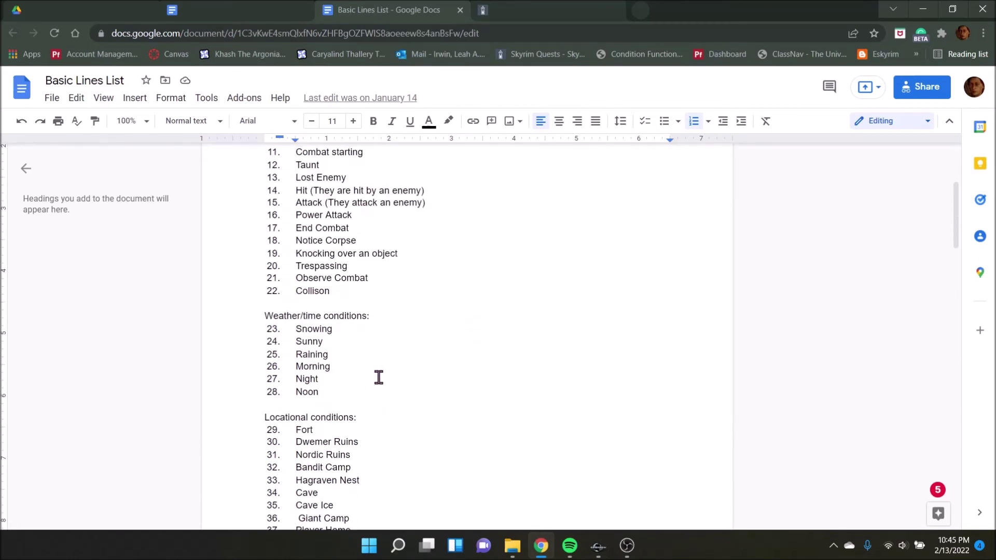
mouse_move(595, 545)
click(651, 469)
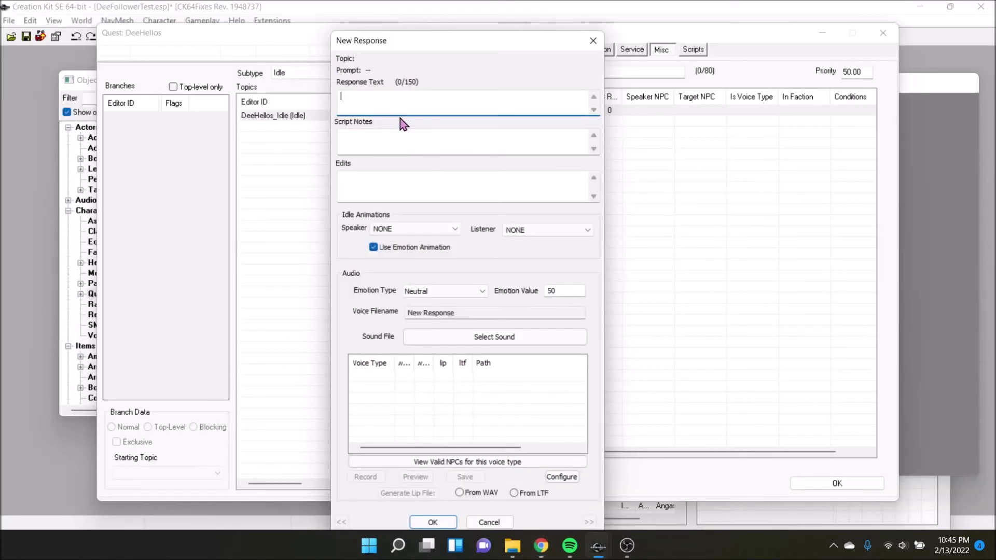
text(Just look at that snow)
key(Return)
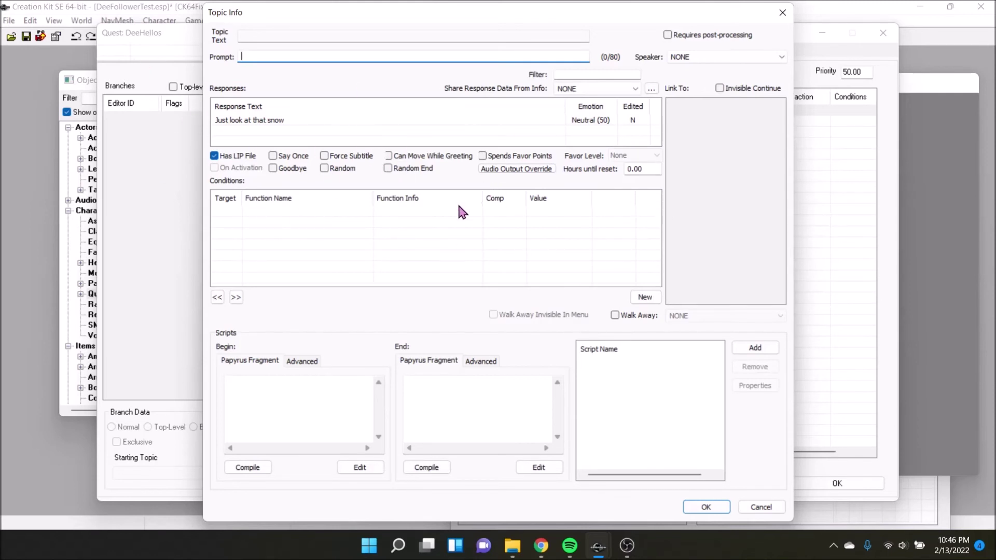
- Flag the snow response Goodbye and Random, and bring up its Conditions options
click(292, 169)
click(339, 169)
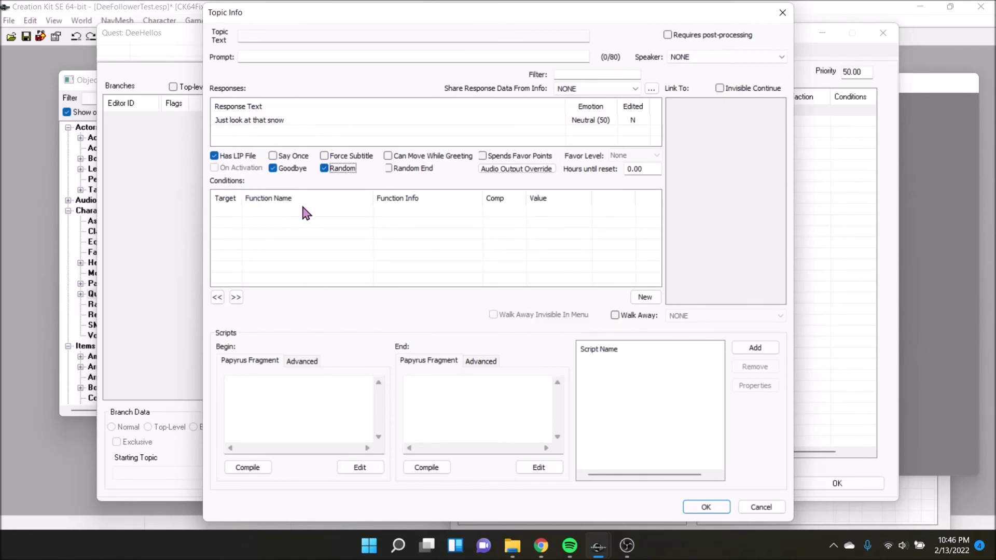
right_click(296, 225)
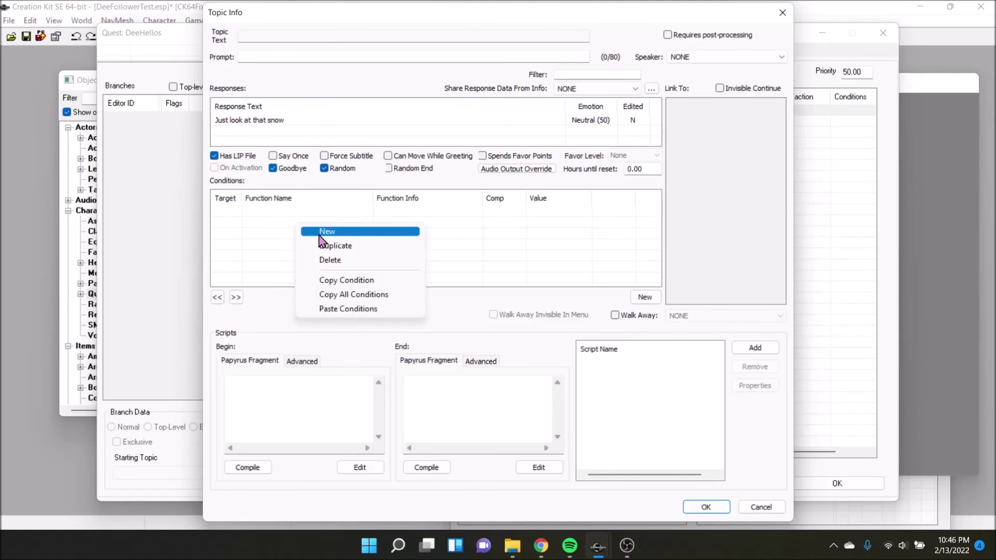
- Add a new condition to the snow response, then open a blank Chrome tab
click(345, 232)
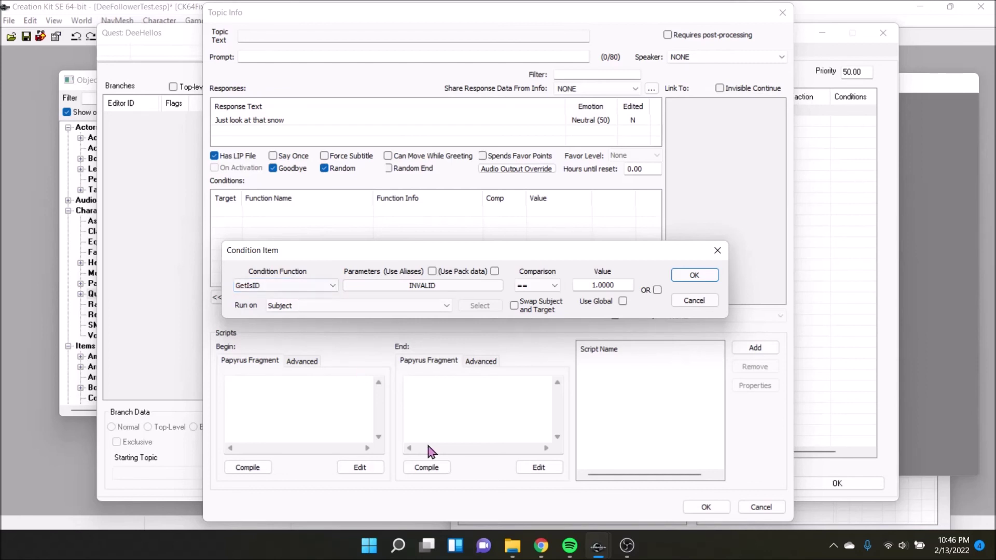
click(541, 546)
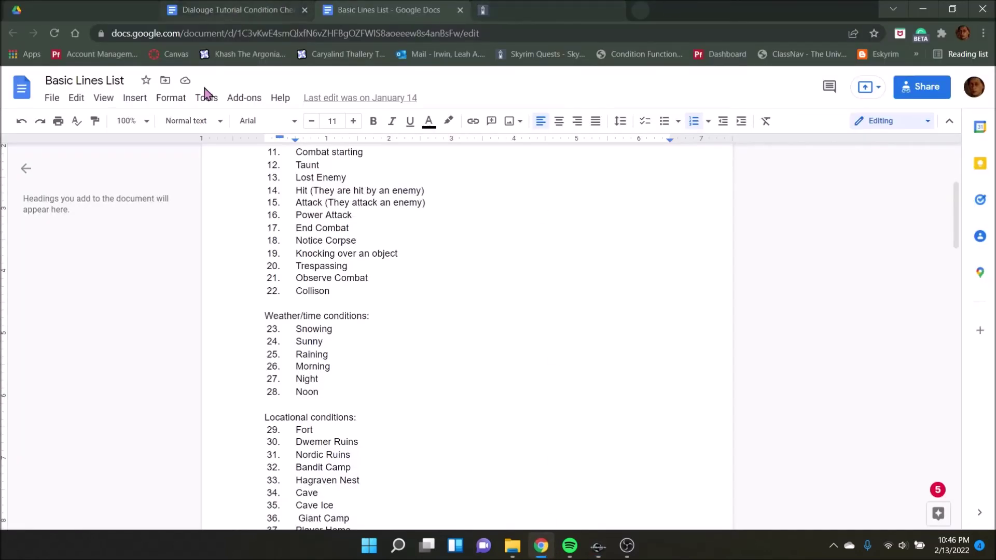
click(648, 466)
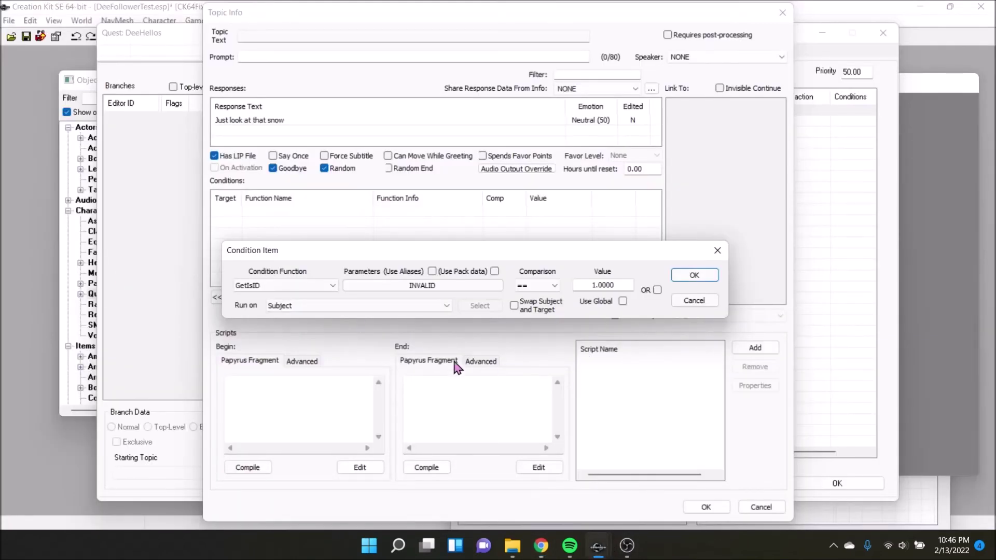
click(541, 545)
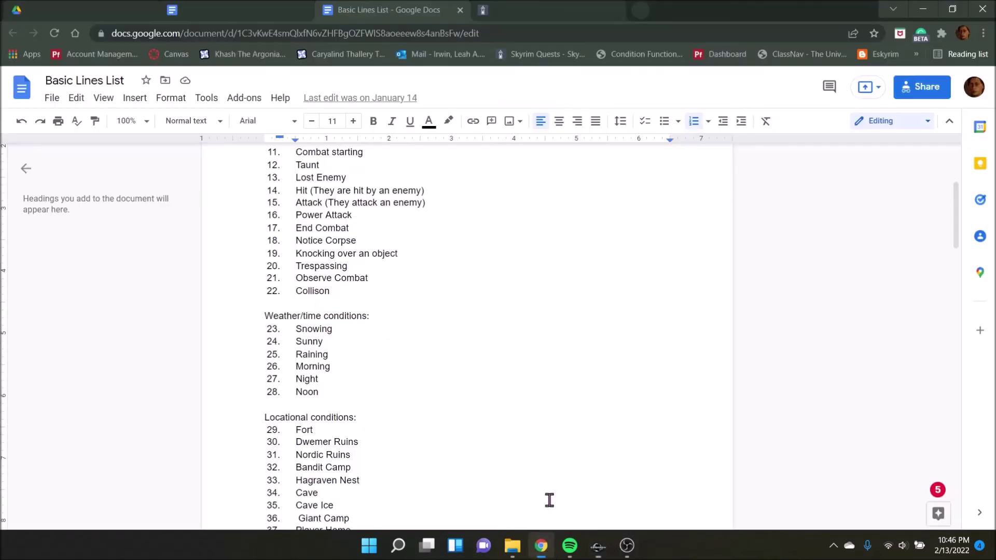
click(641, 11)
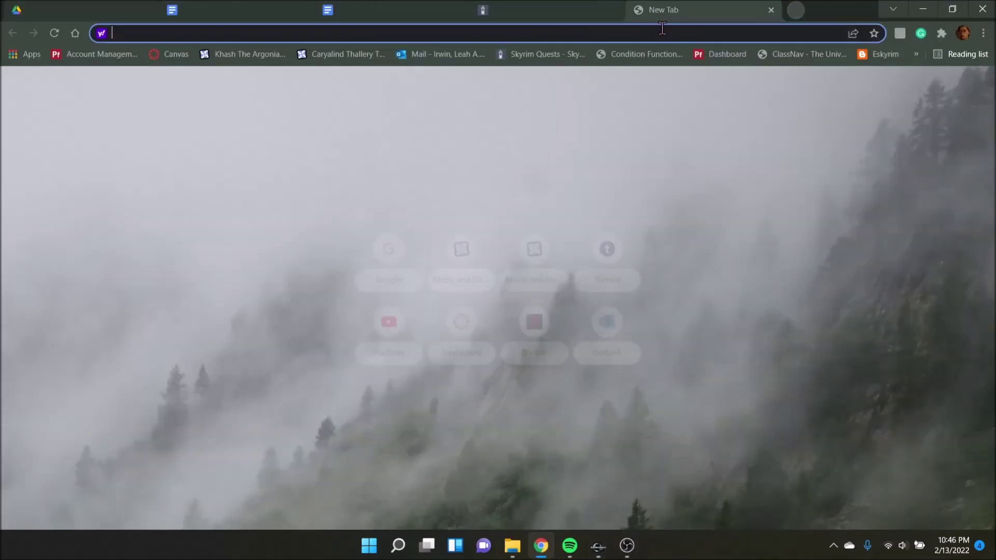
- Scan the Creation Kit Wiki Condition Functions list, then return to the Condition Item dialog
click(641, 54)
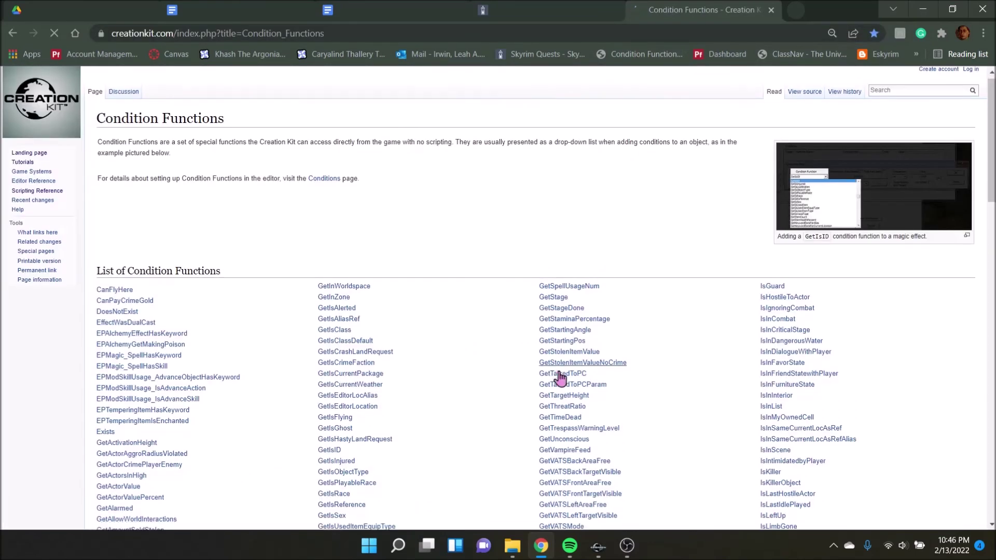
scroll(555, 378, down, 10)
scroll(476, 378, down, 3)
scroll(475, 384, up, 20)
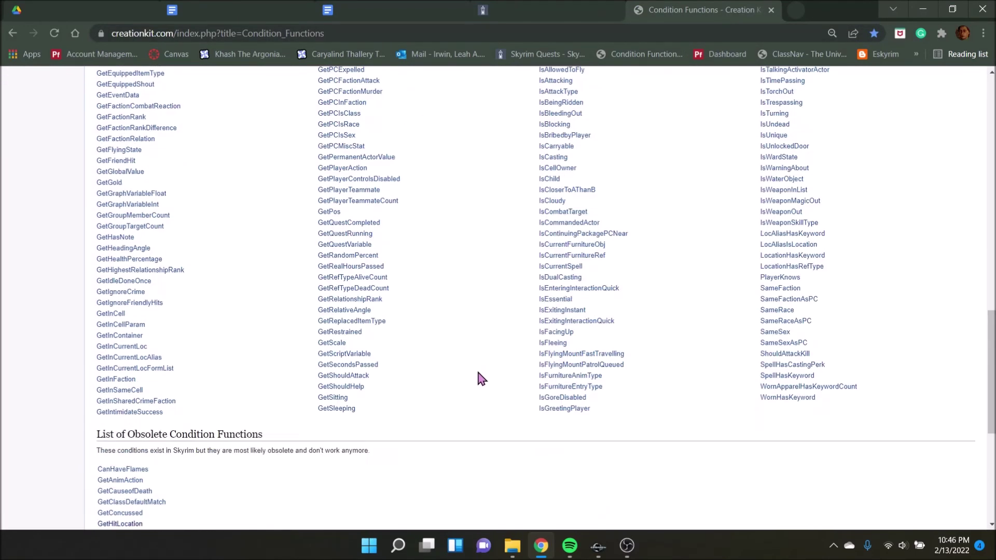
scroll(468, 423, down, 1)
scroll(467, 422, up, 1)
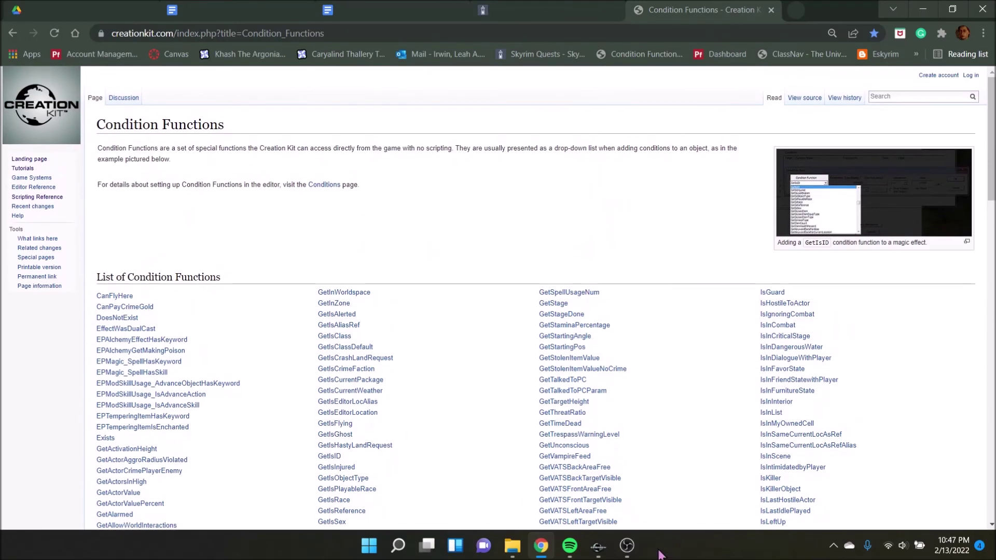
mouse_move(598, 545)
click(643, 497)
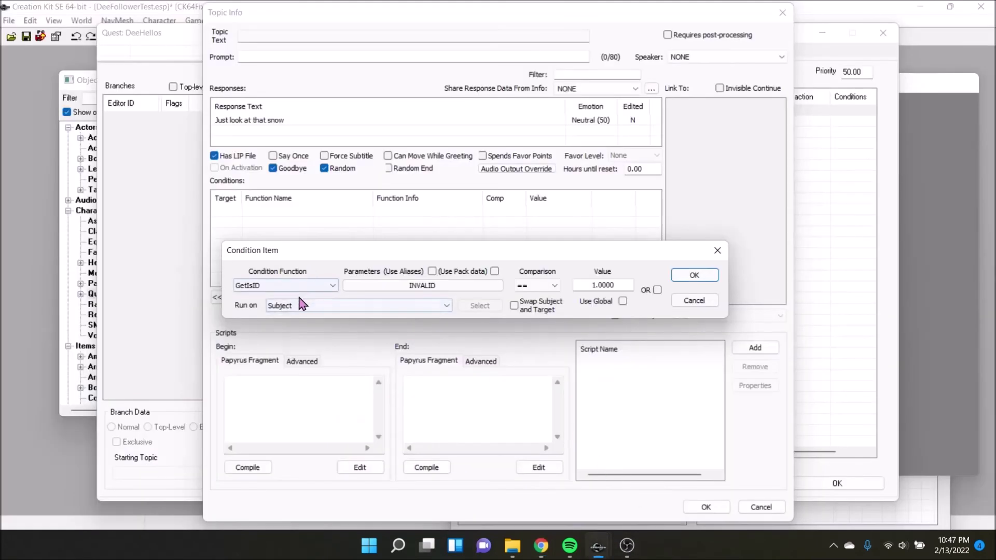
- Set the condition function to IsSnowing with comparison == 1 and save it
click(274, 287)
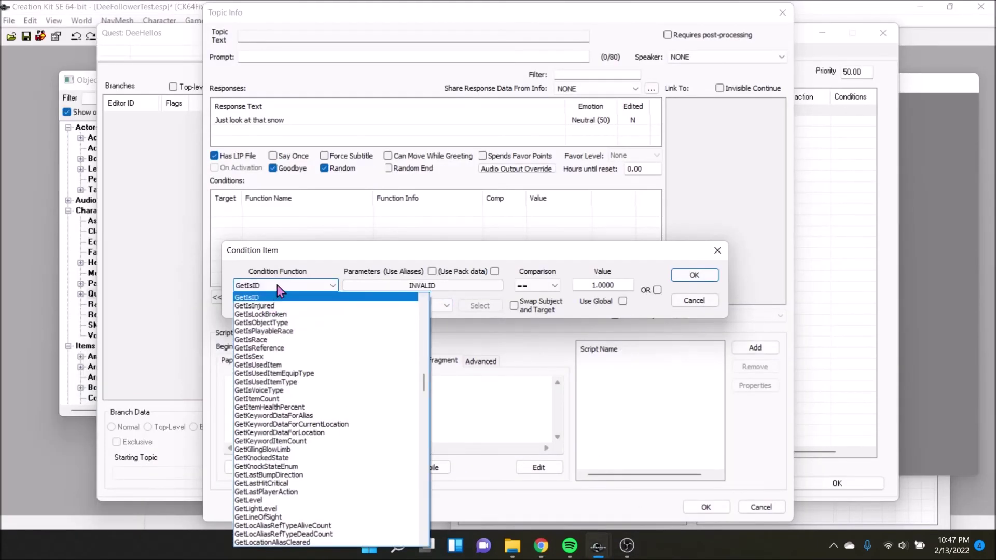
text(IsNull)
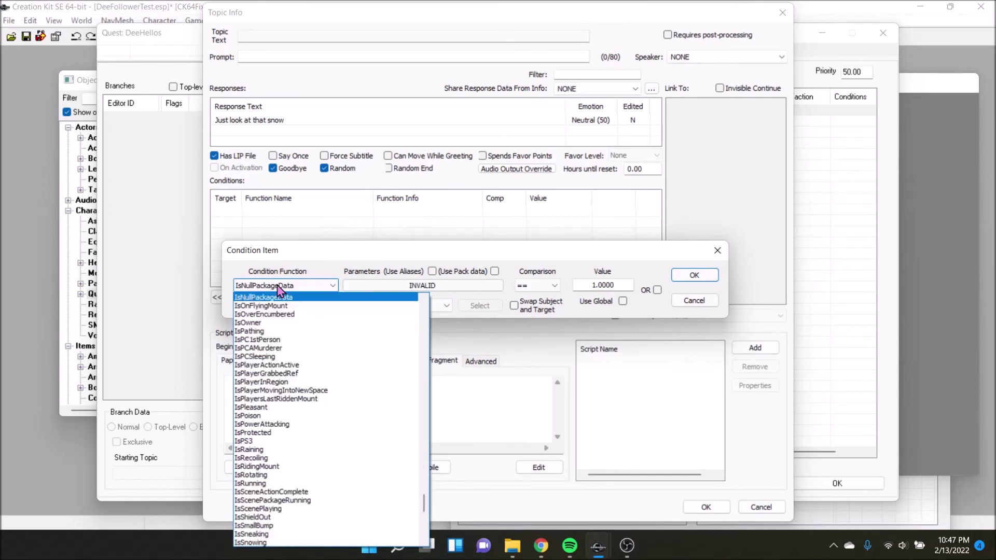
text(IsA)
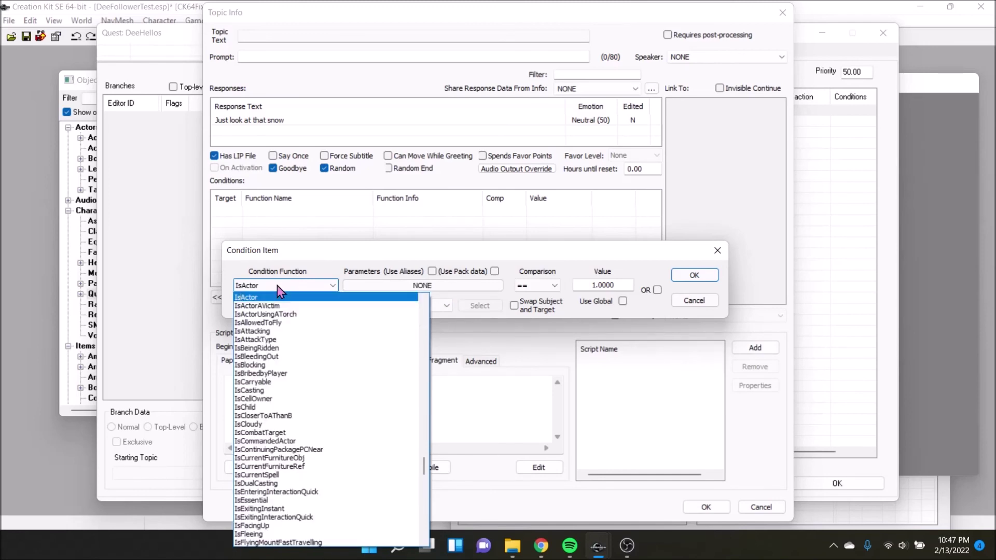
text(IsSnowing)
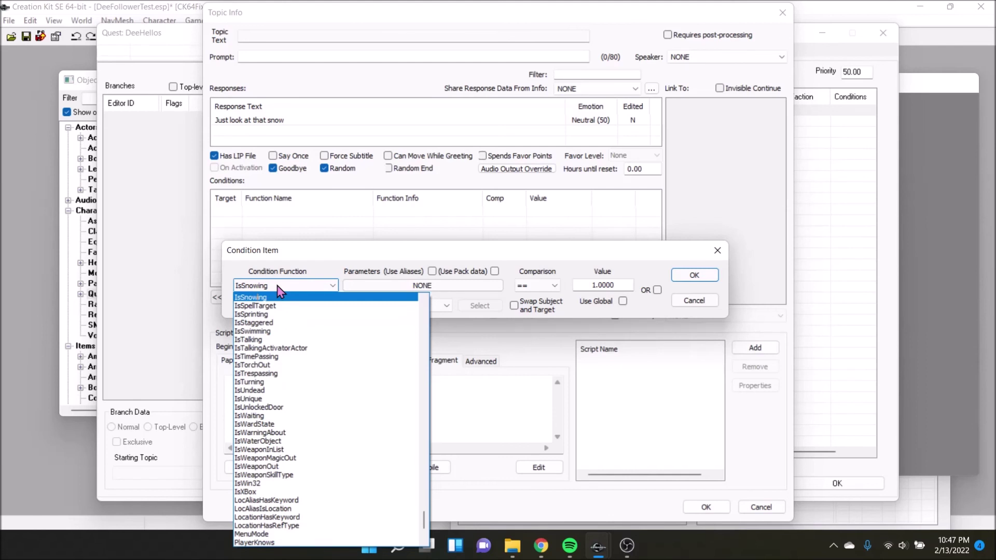
key(Return)
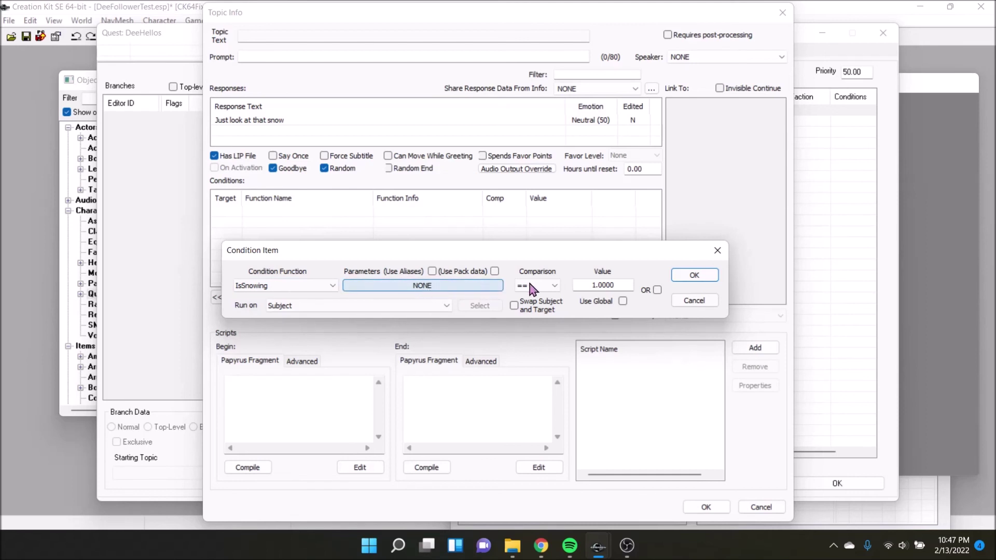
click(446, 285)
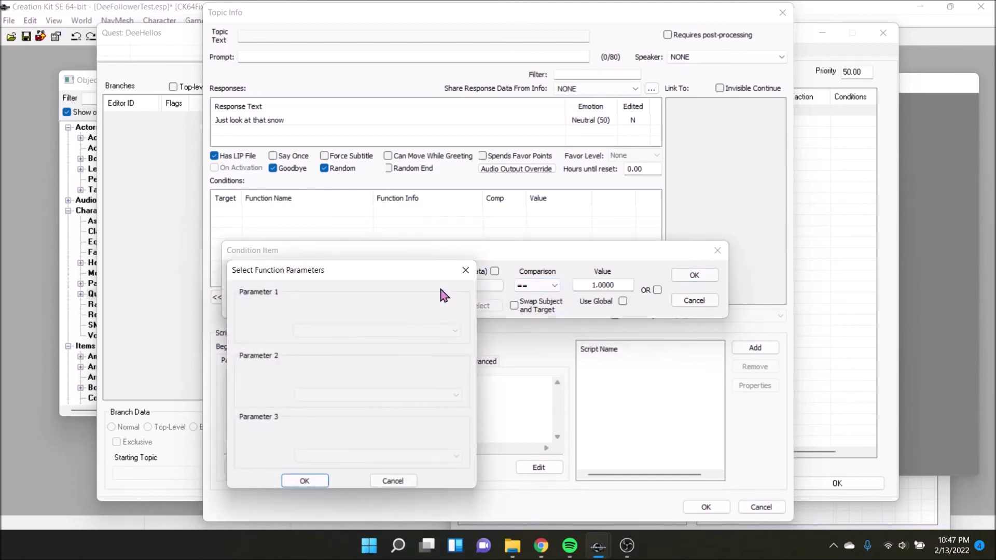
click(463, 275)
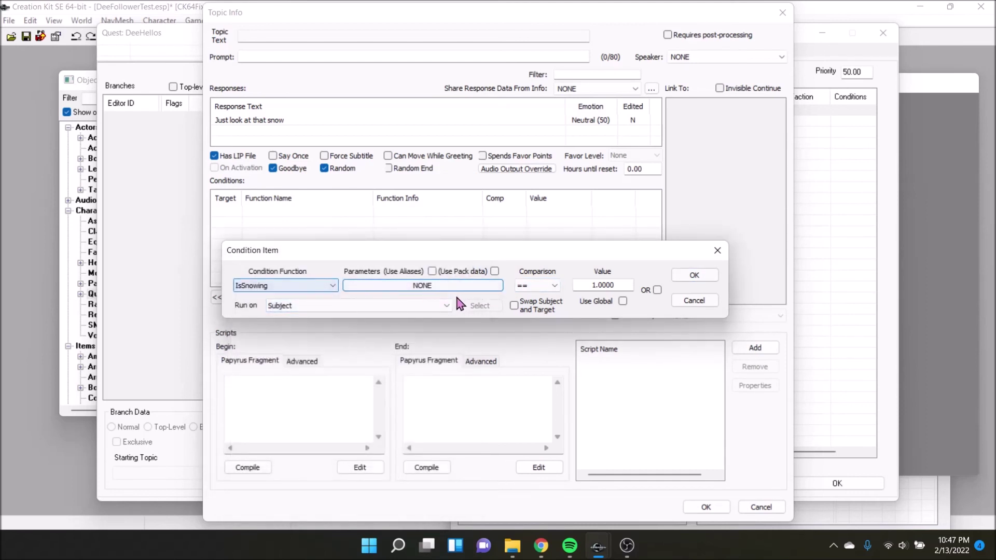
click(477, 286)
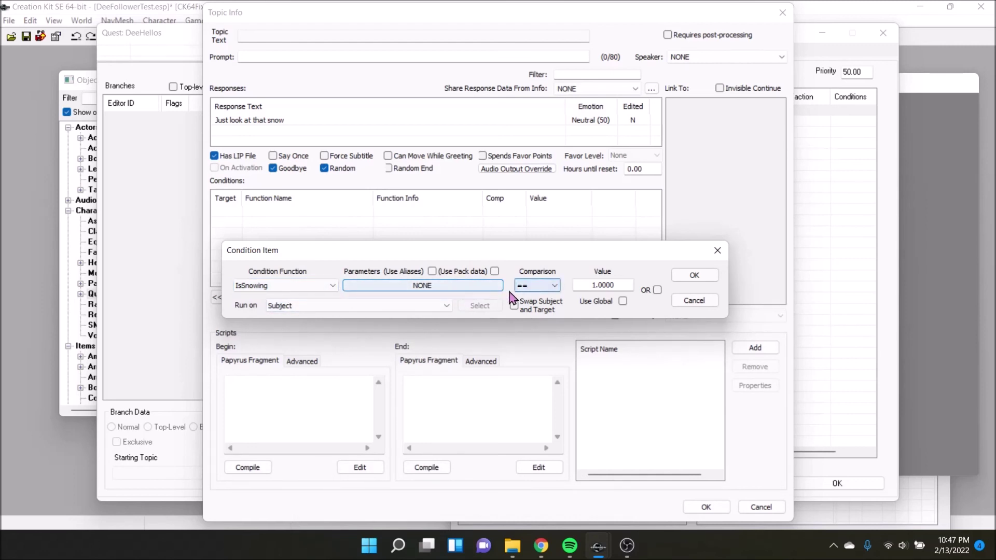
click(529, 291)
click(623, 286)
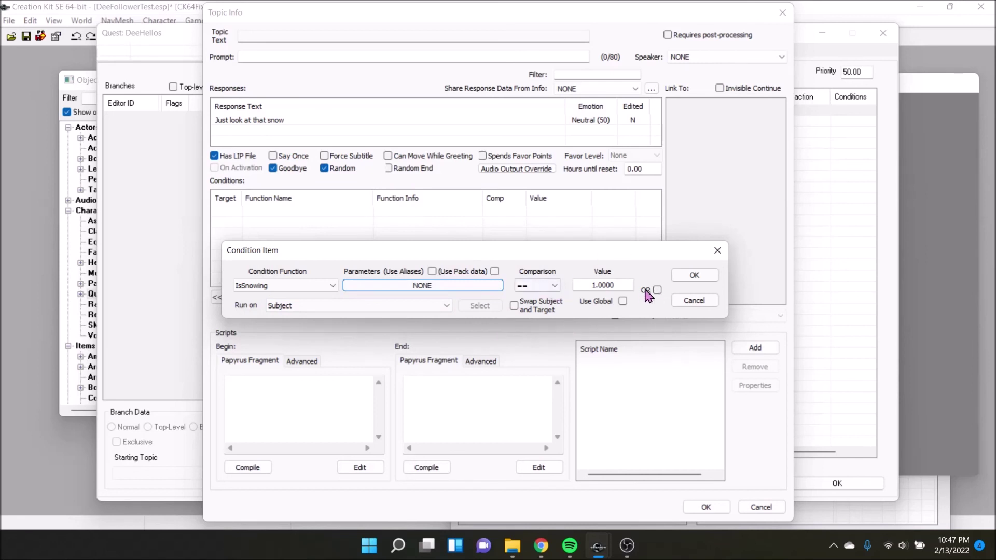
double_click(628, 284)
text(0)
click(694, 275)
- Add an IsInInterior condition with value 0 to the snow response's conditions
right_click(377, 244)
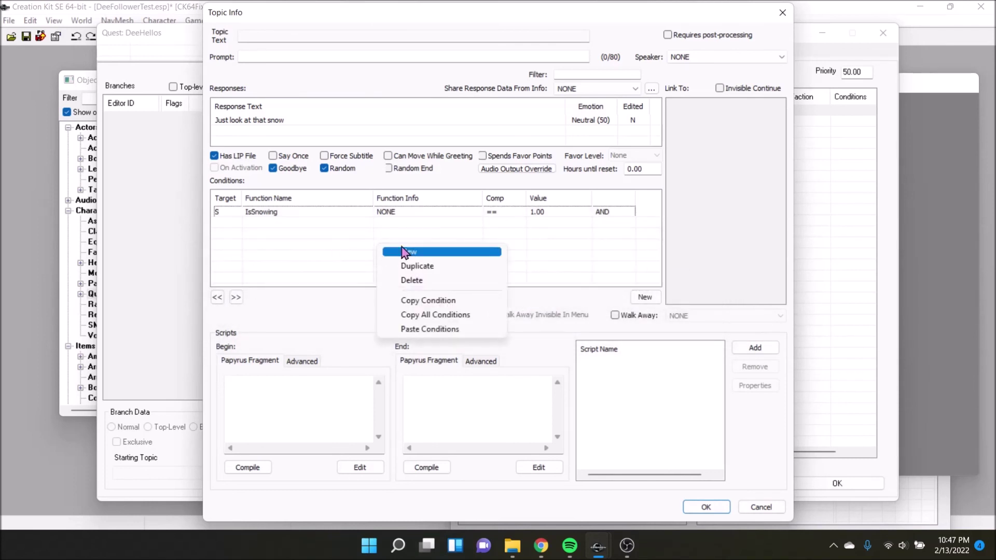
click(409, 252)
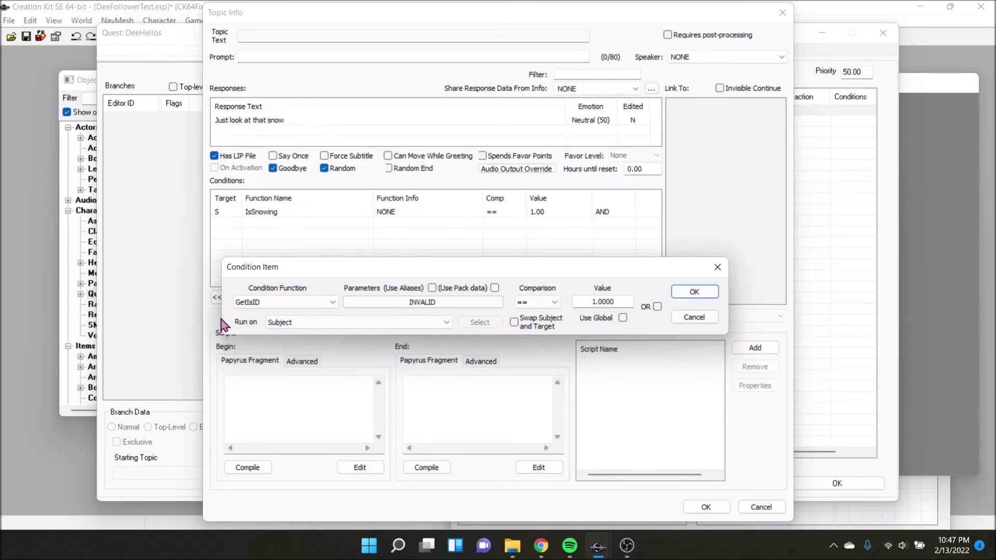
click(284, 304)
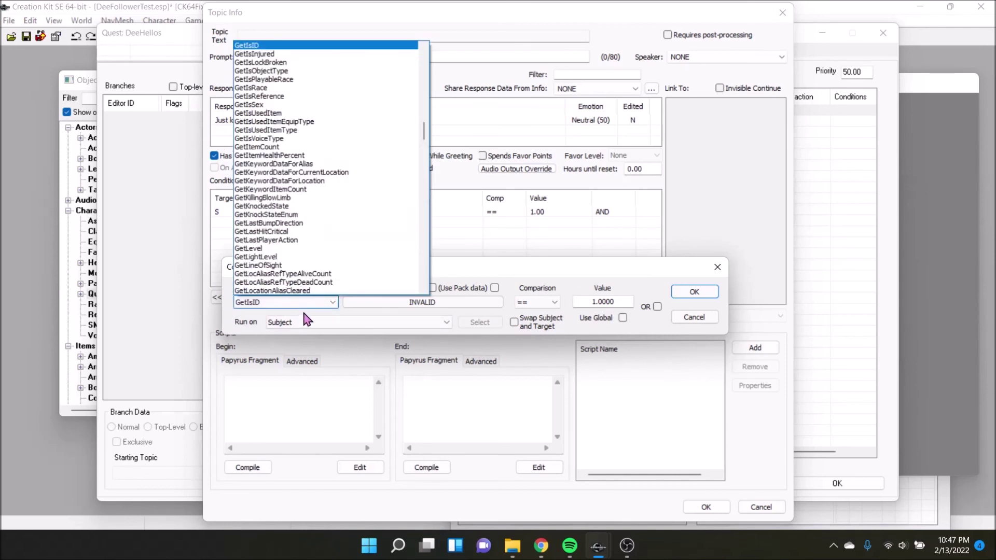
text(isini)
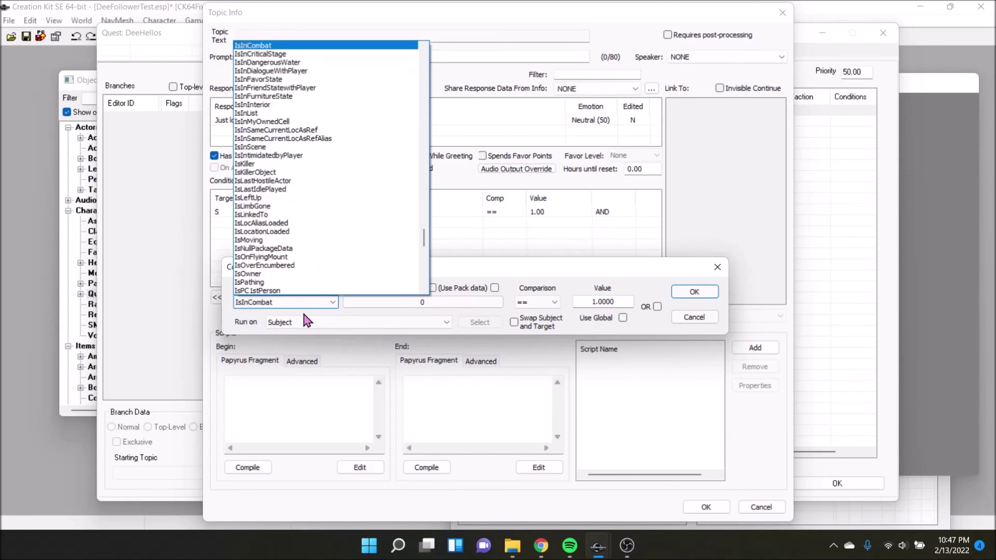
key(Return)
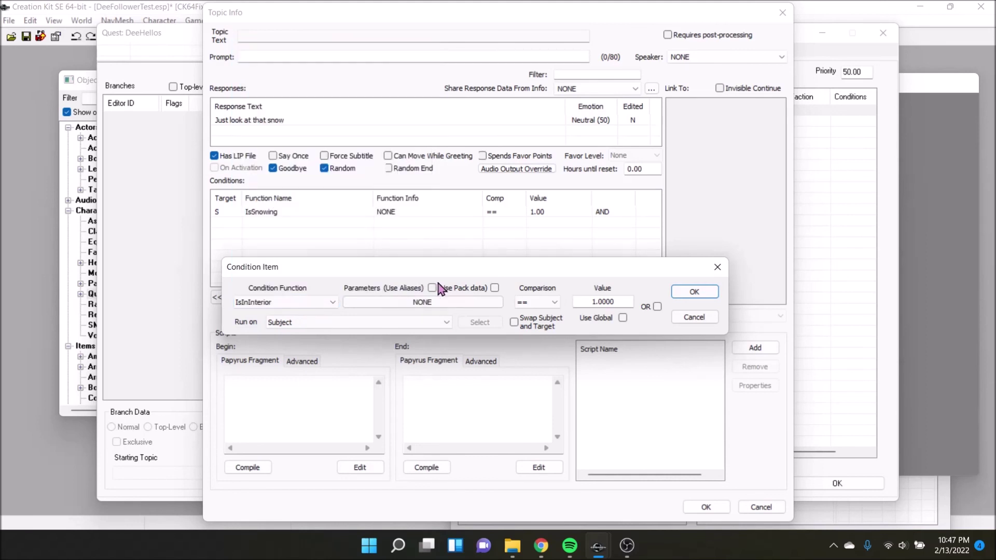
double_click(619, 302)
text(0)
key(Return)
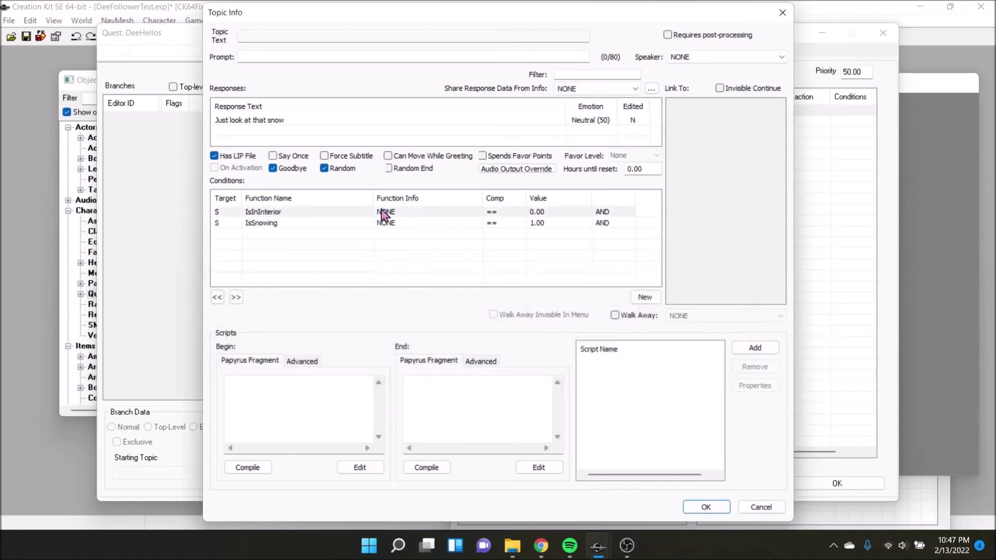
- Select the new IsInInterior row and return to the Condition Functions wiki page
click(407, 209)
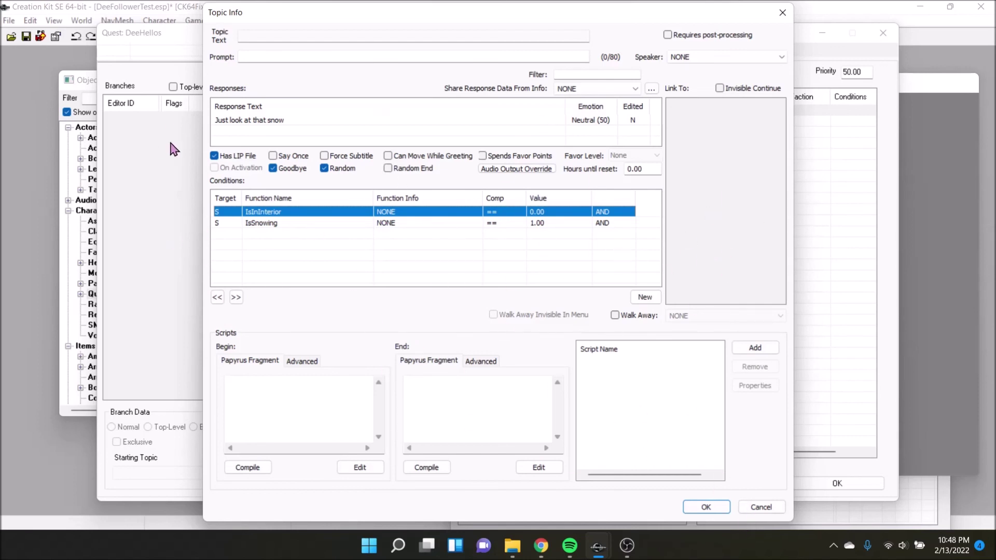
mouse_move(544, 557)
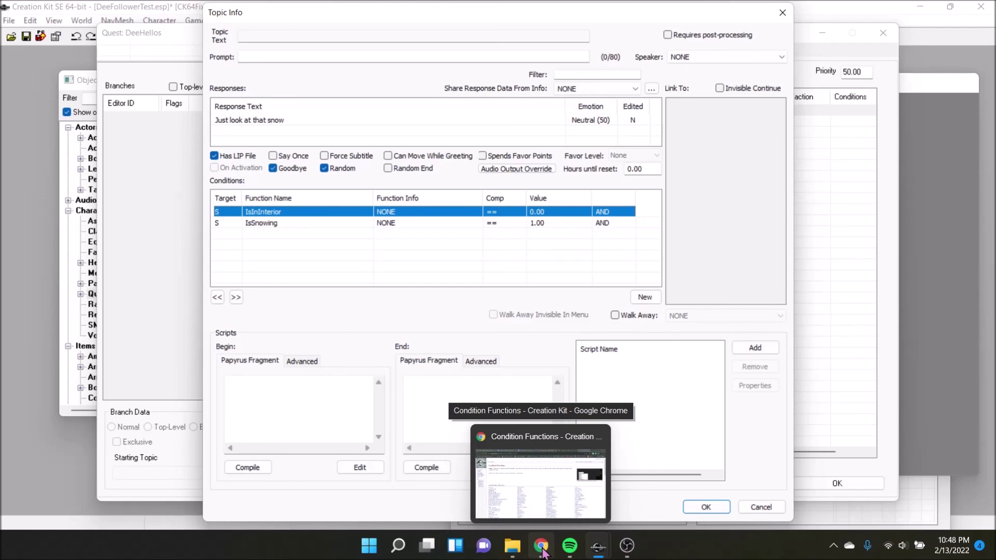
click(543, 553)
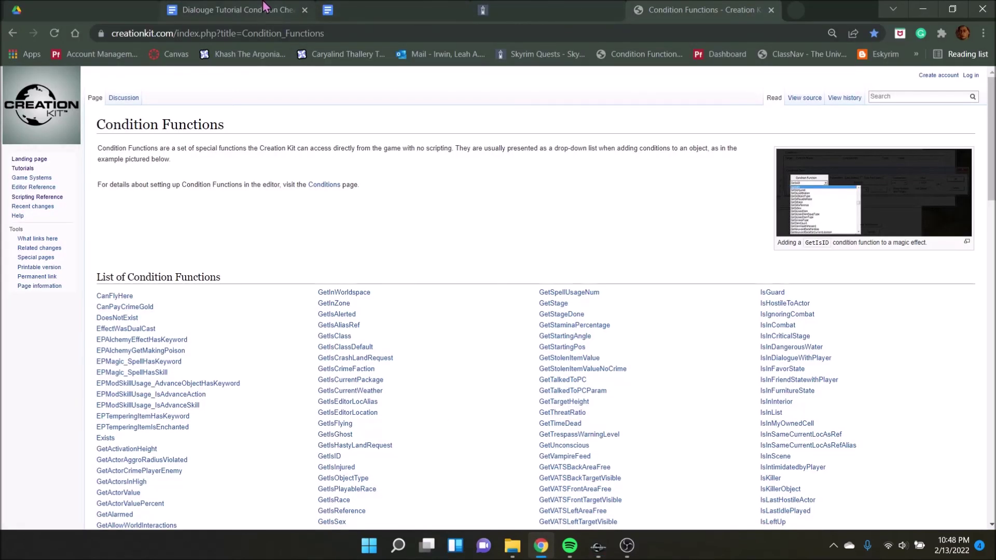
- Bring up the Condition Cheat Sheet document and dismiss the spelling suggestion on IsSnowing
click(264, 7)
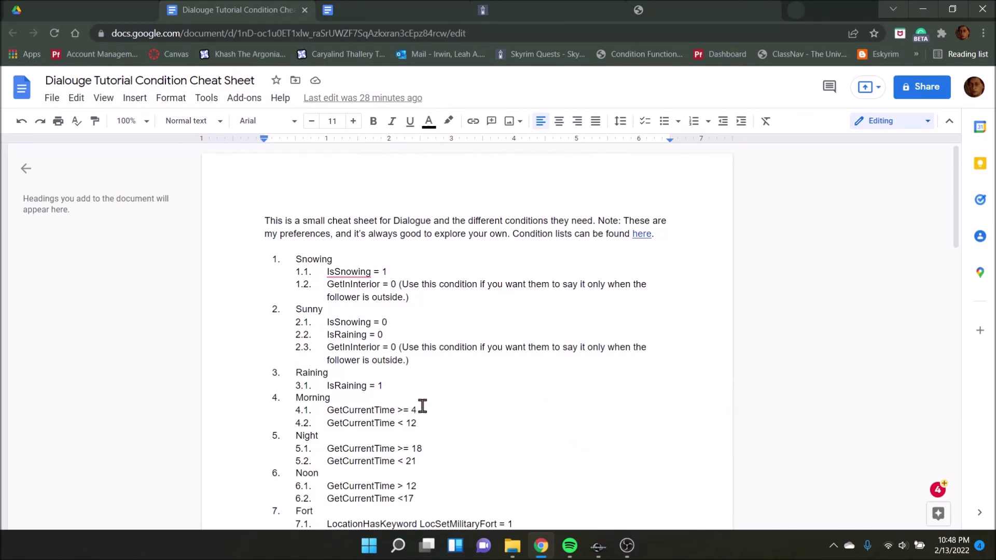
click(333, 274)
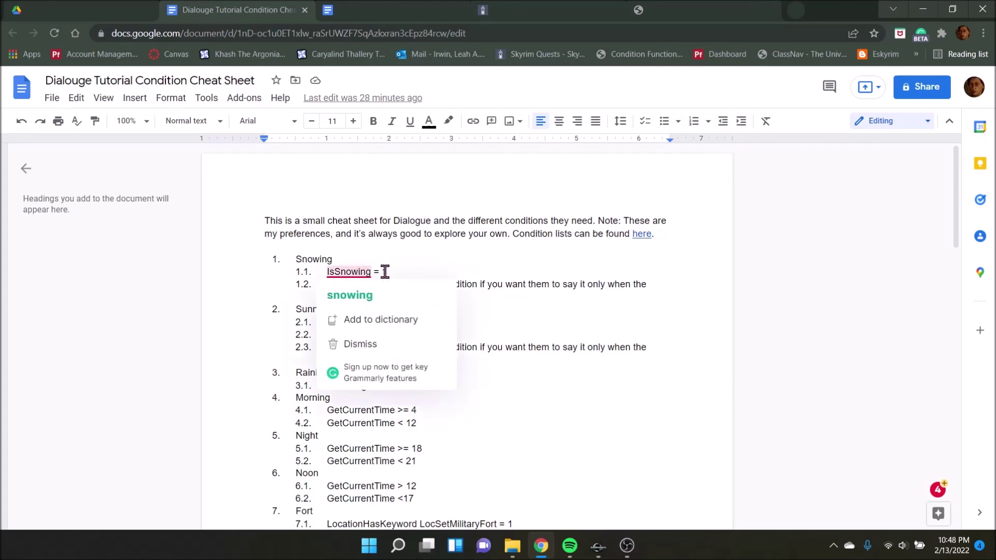
click(388, 271)
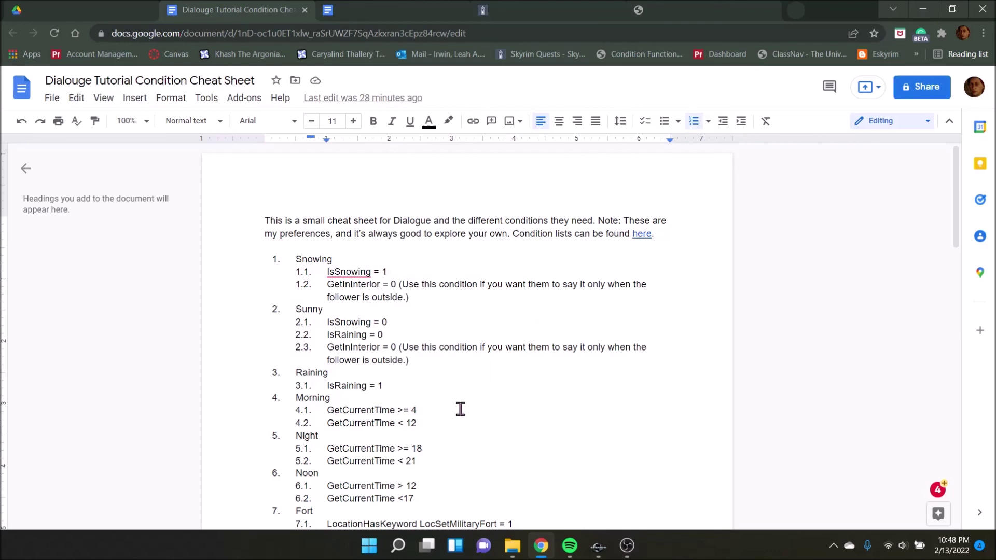
- Complete line 19.1 to read FalkreathHoldLocation = 1 and jump back to the document top
scroll(466, 369, down, 3)
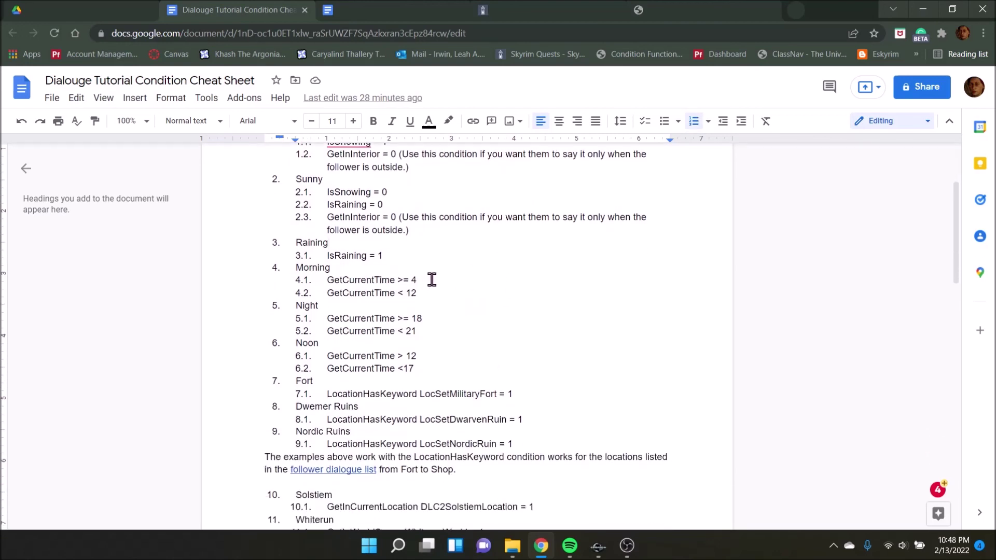
scroll(468, 284, down, 3)
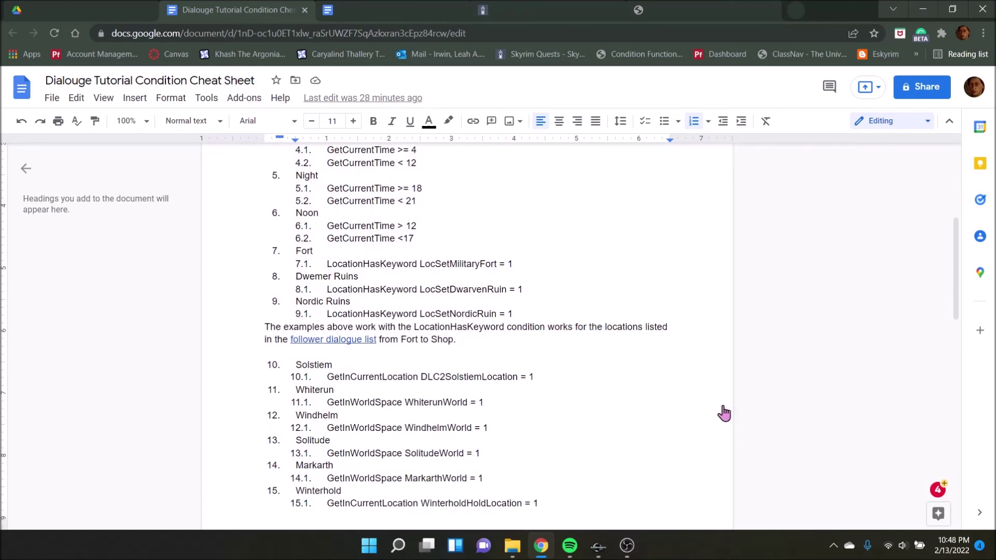
scroll(411, 358, down, 10)
scroll(538, 396, up, 15)
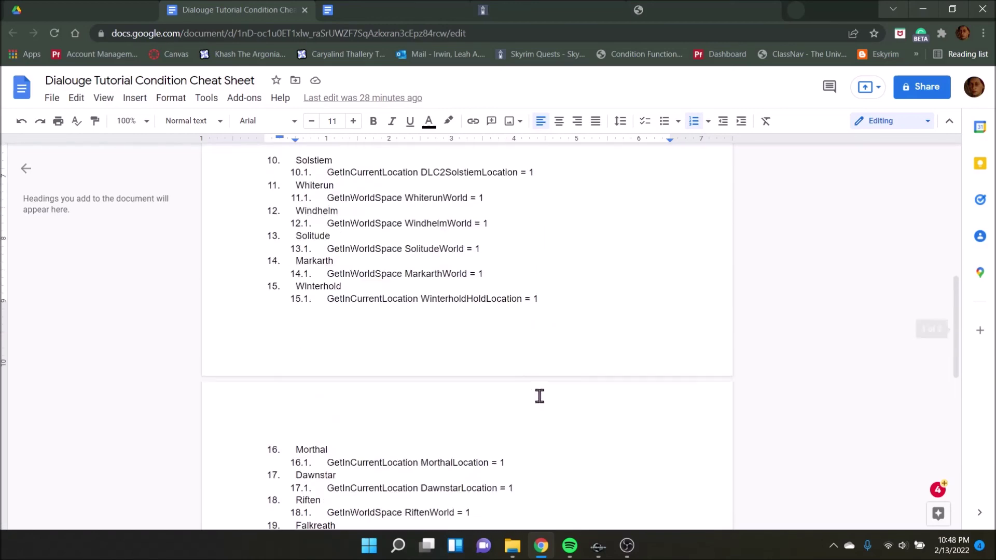
scroll(526, 384, down, 12)
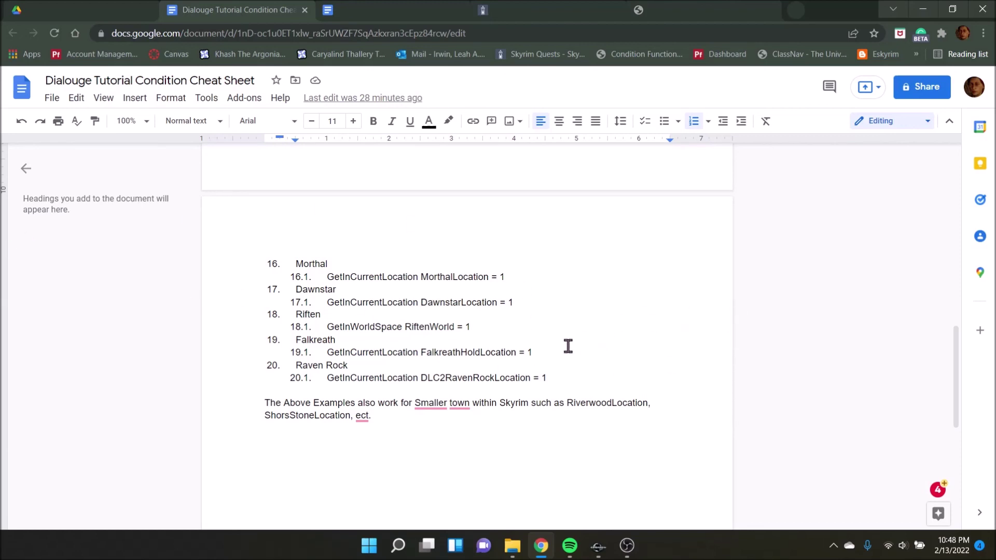
click(532, 356)
text(1)
key(Page_Up)
key(Page_Up)
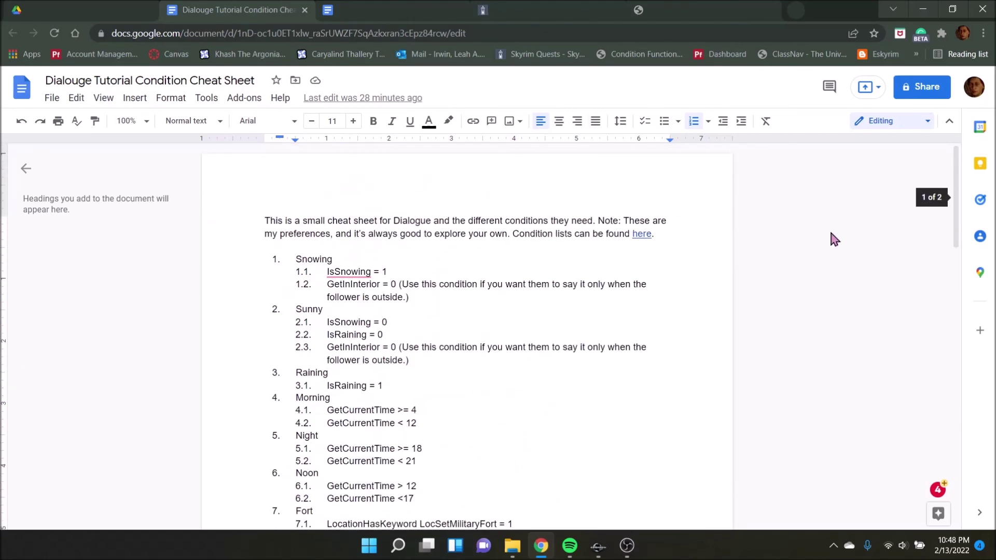
mouse_move(598, 545)
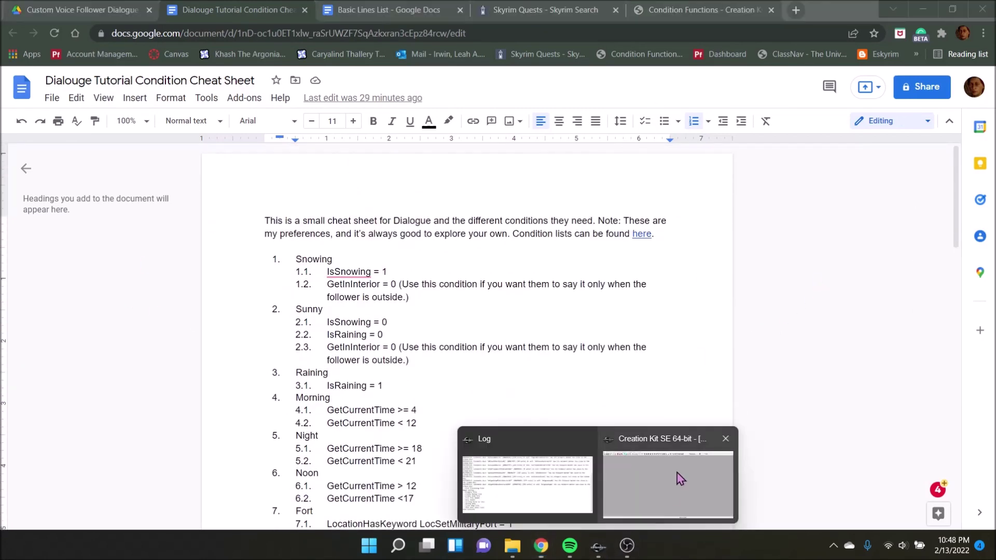
click(683, 477)
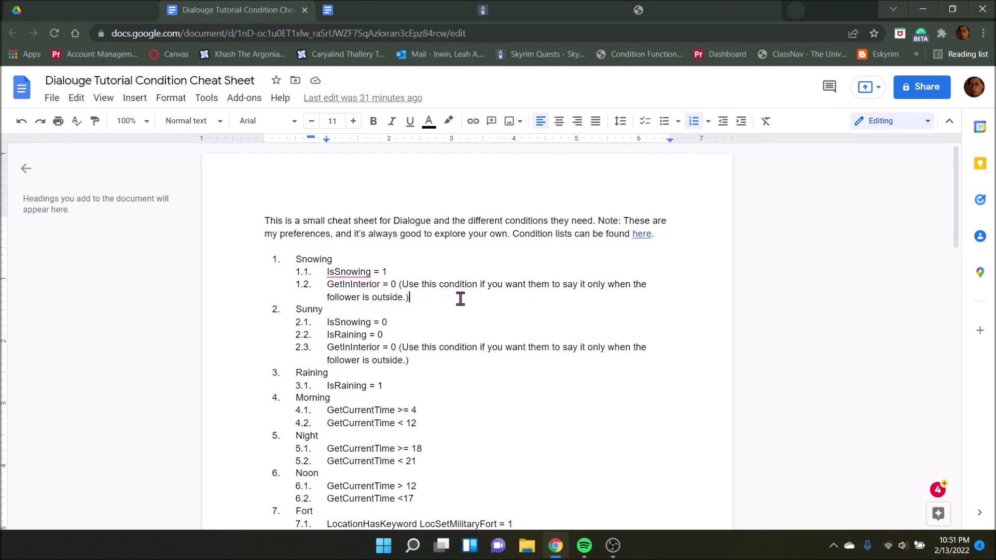
click(422, 275)
click(457, 324)
click(460, 396)
click(474, 390)
click(472, 412)
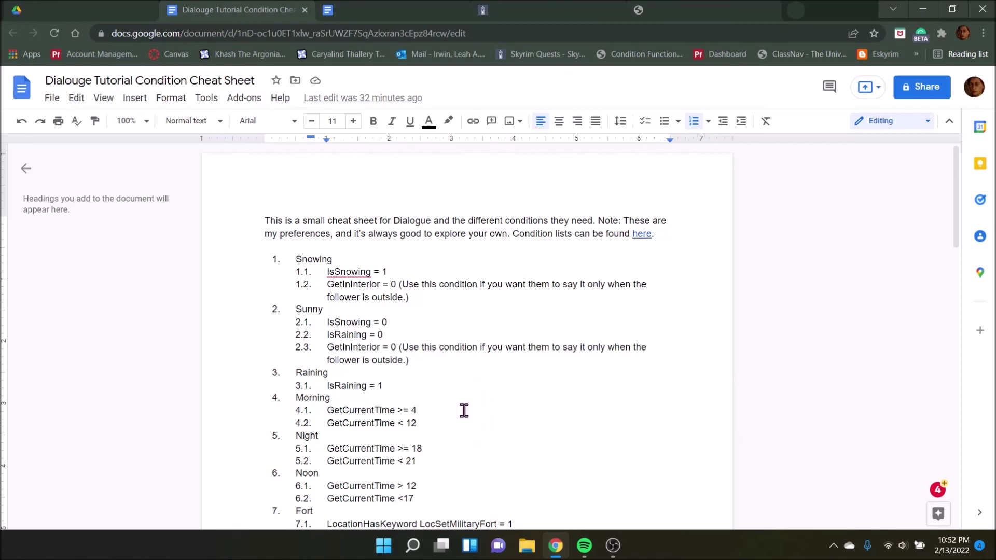